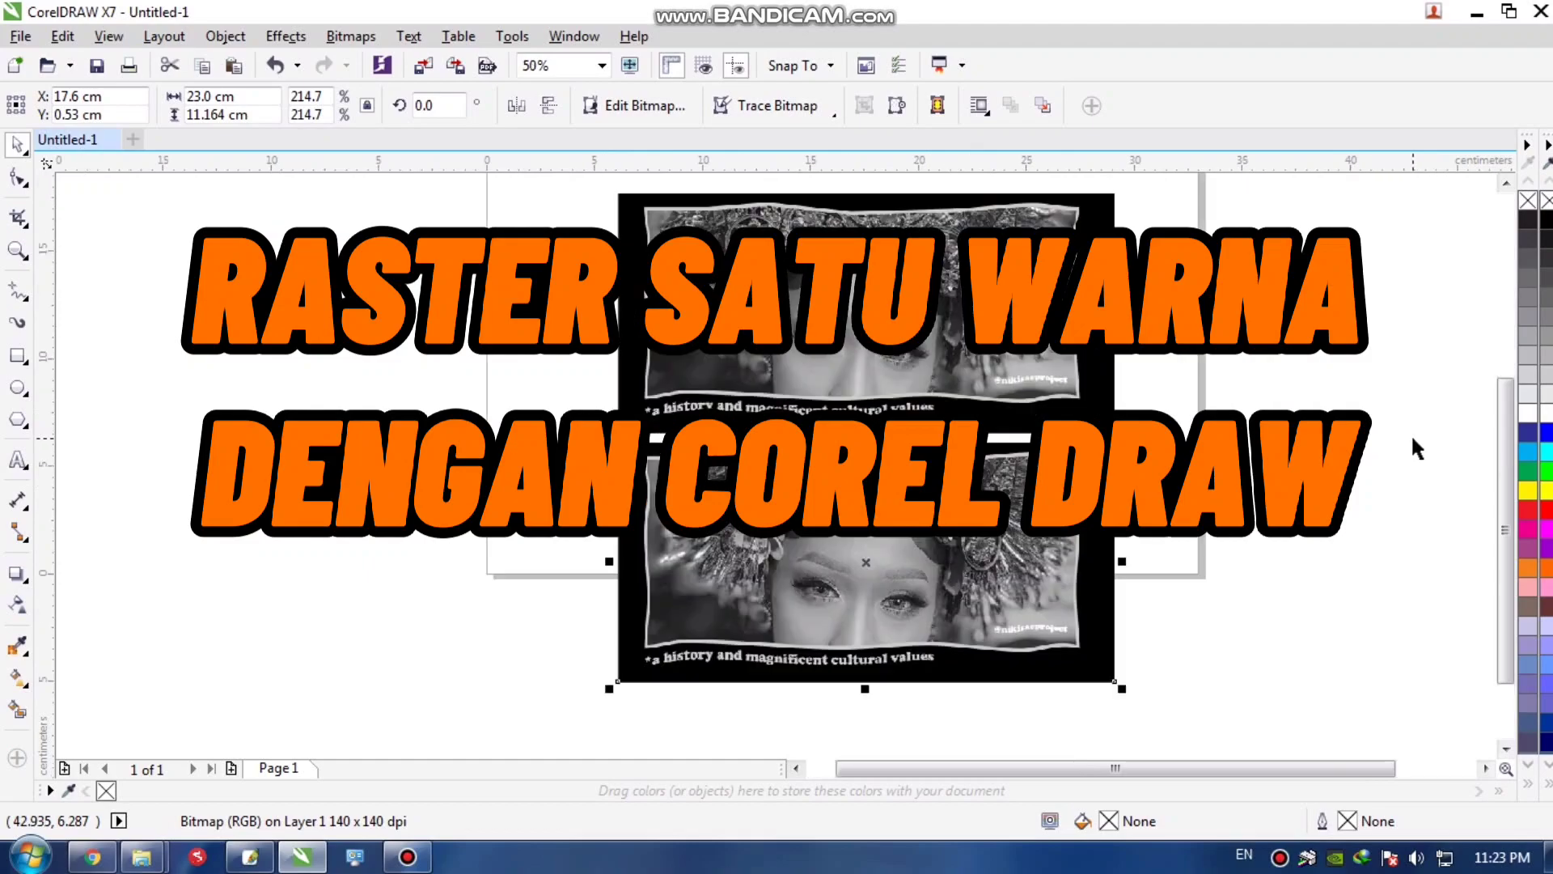
Step: Invert the colors of the lower copy of the portrait design
scroll(1408, 433, "down", 1)
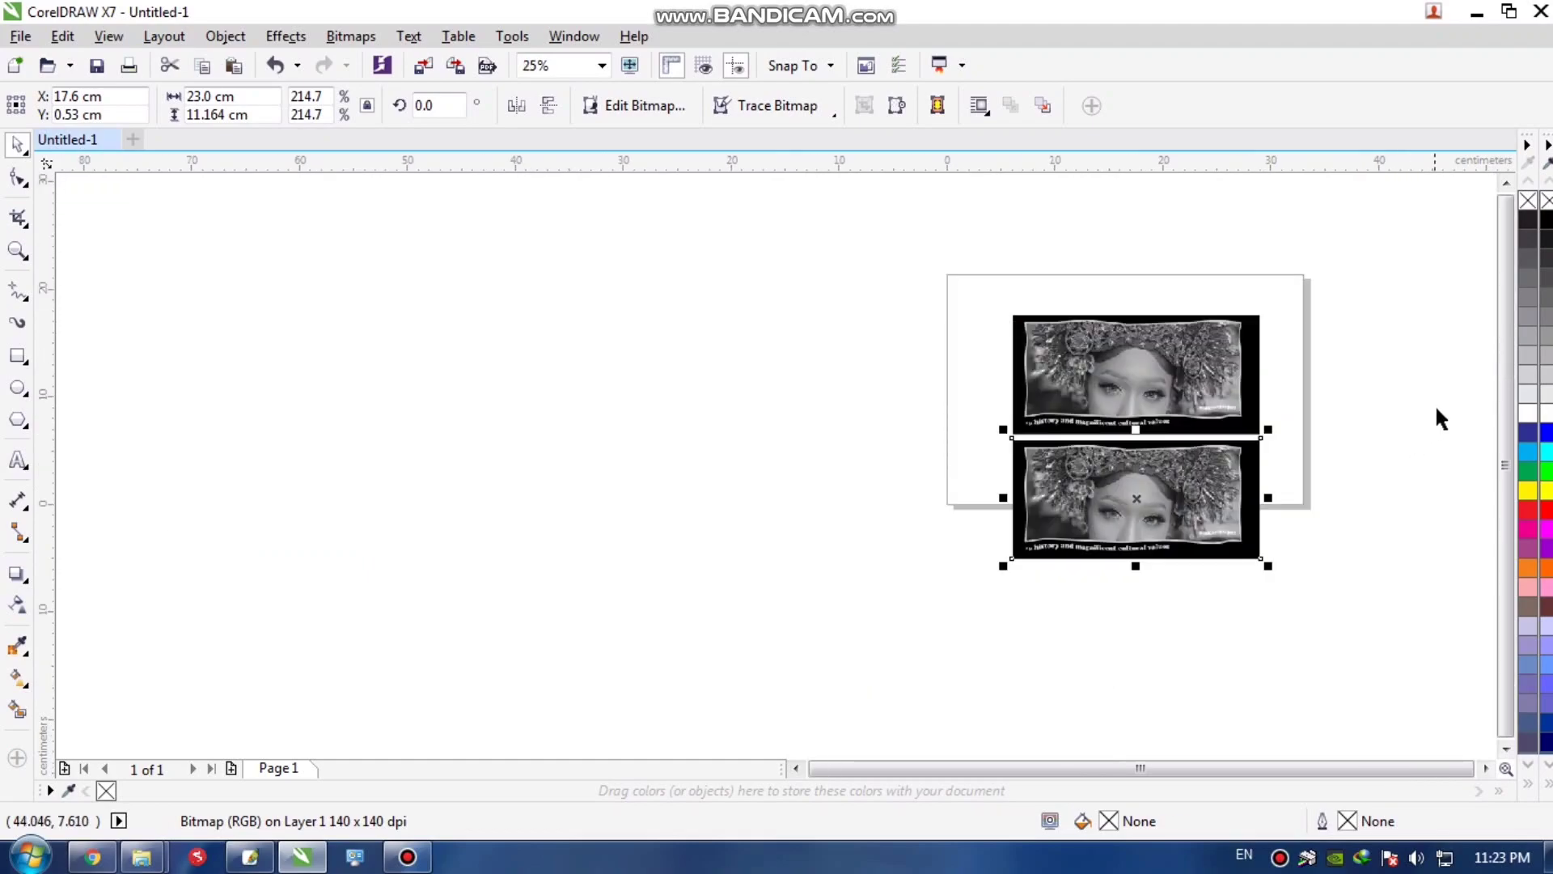
scroll(1436, 412, "up", 1)
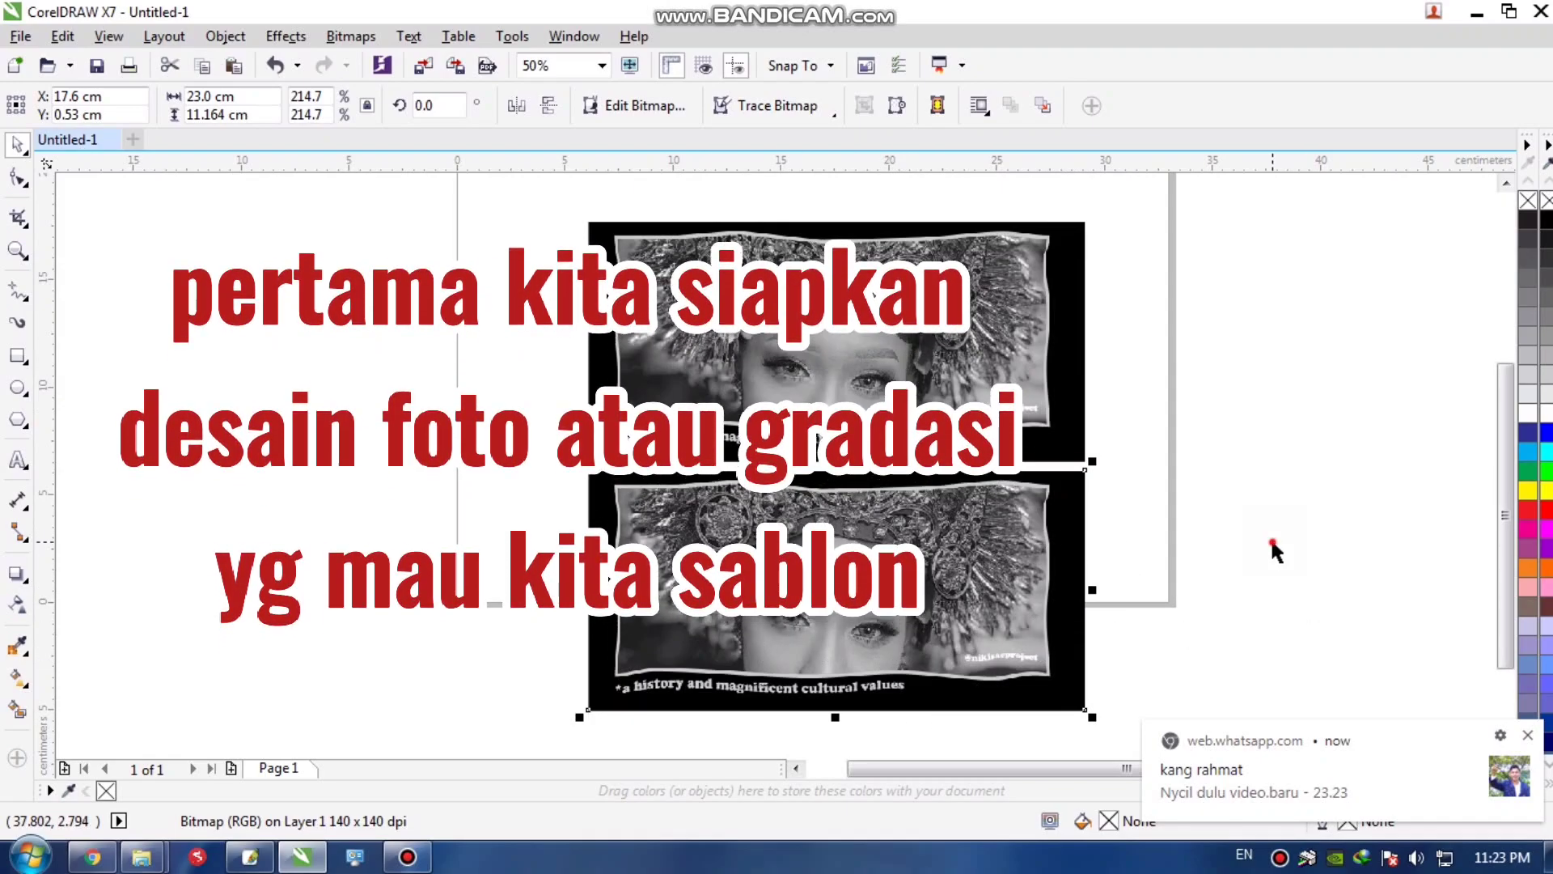
left_click(1271, 538)
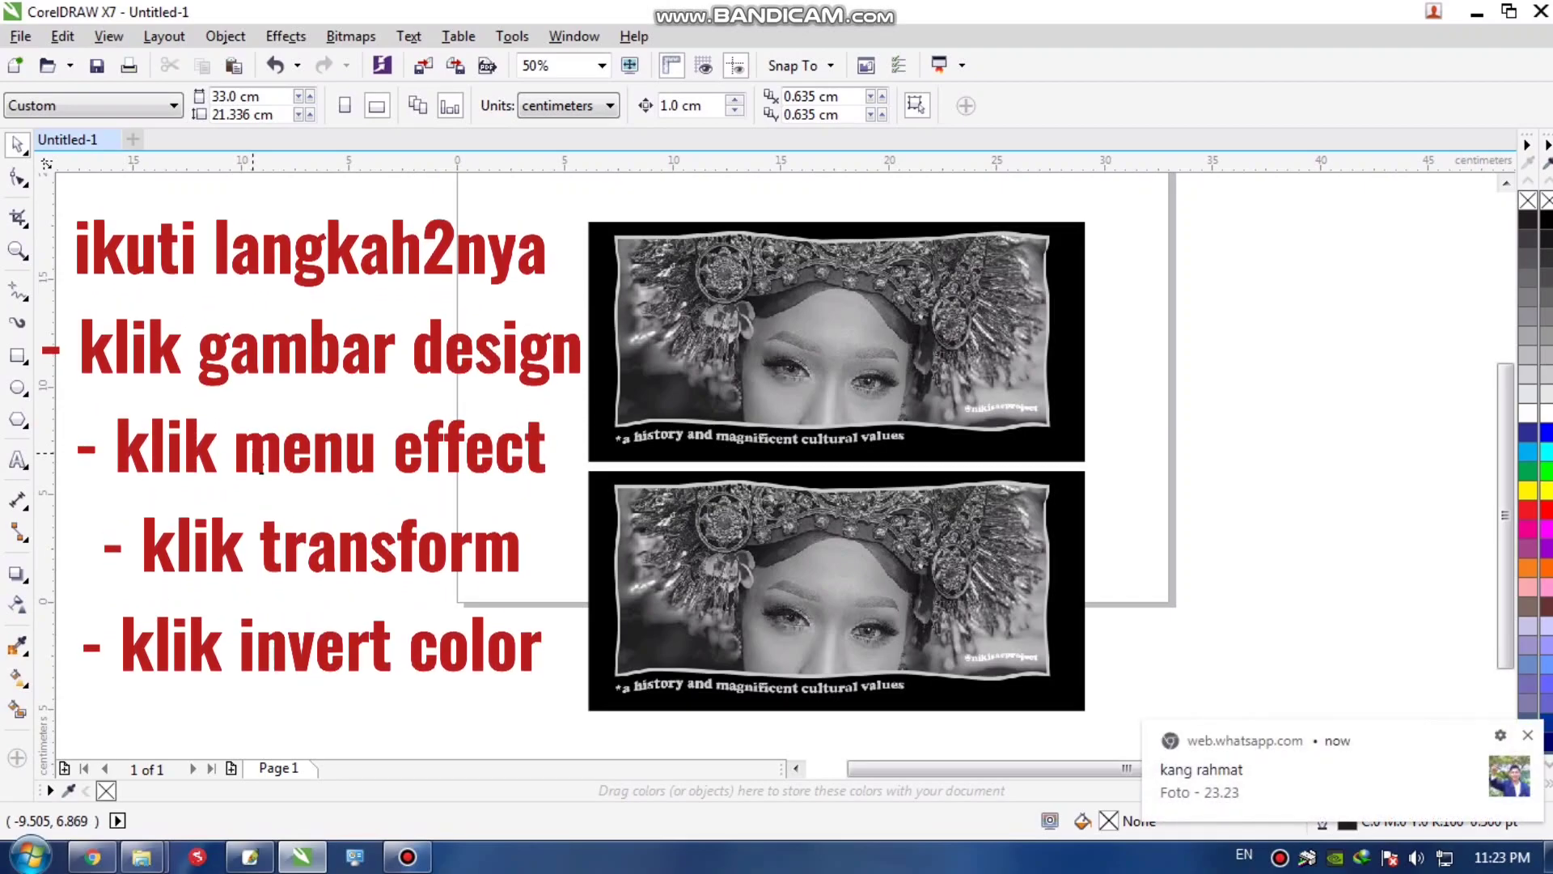
left_click(668, 561)
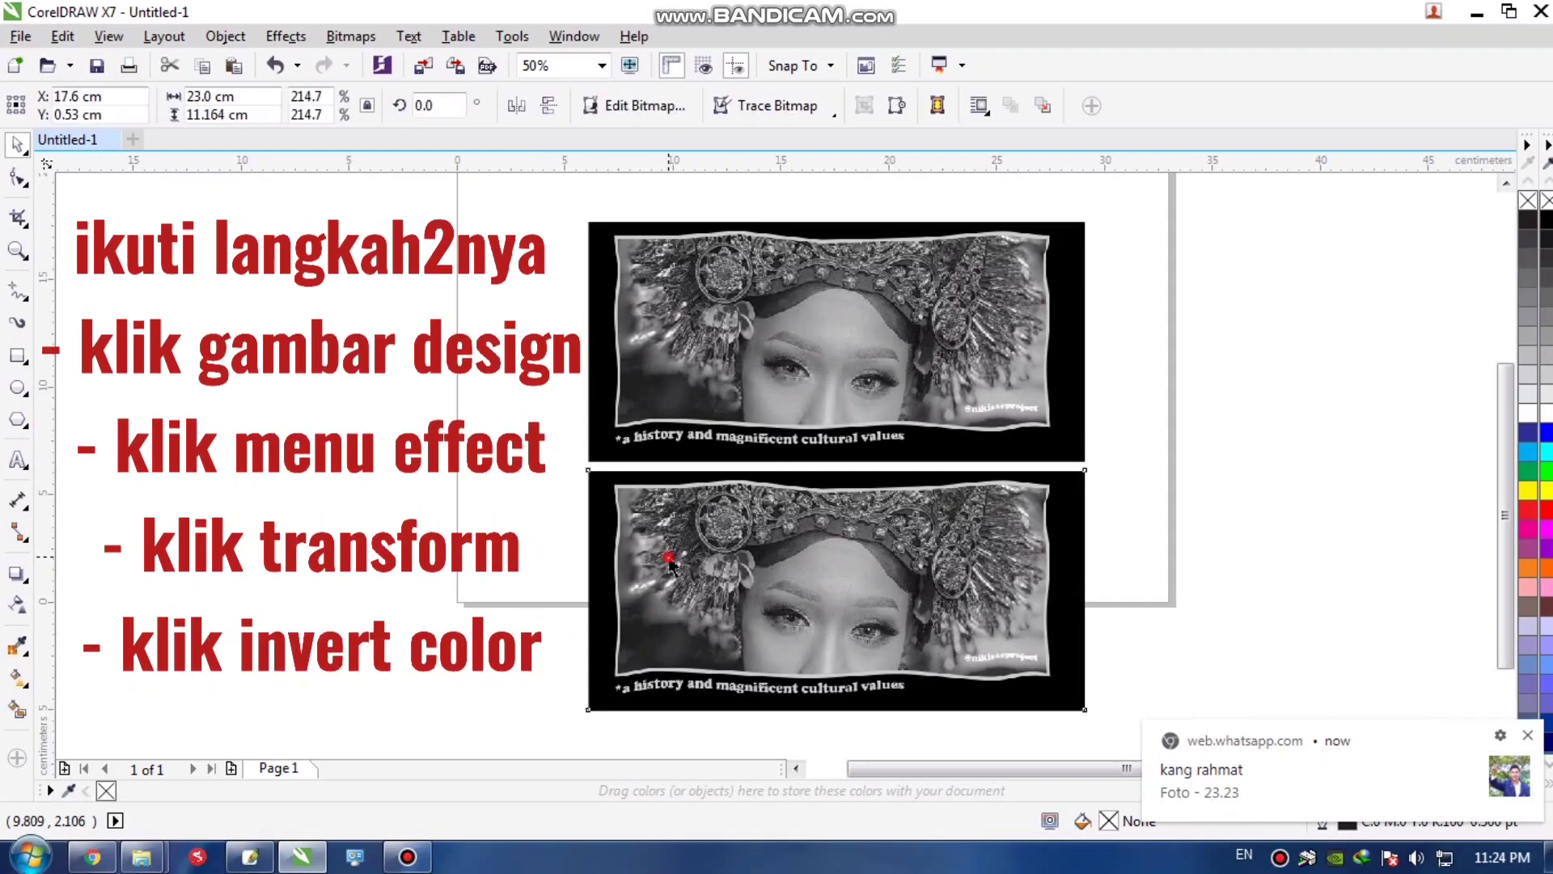
left_click(282, 40)
mouse_move(391, 88)
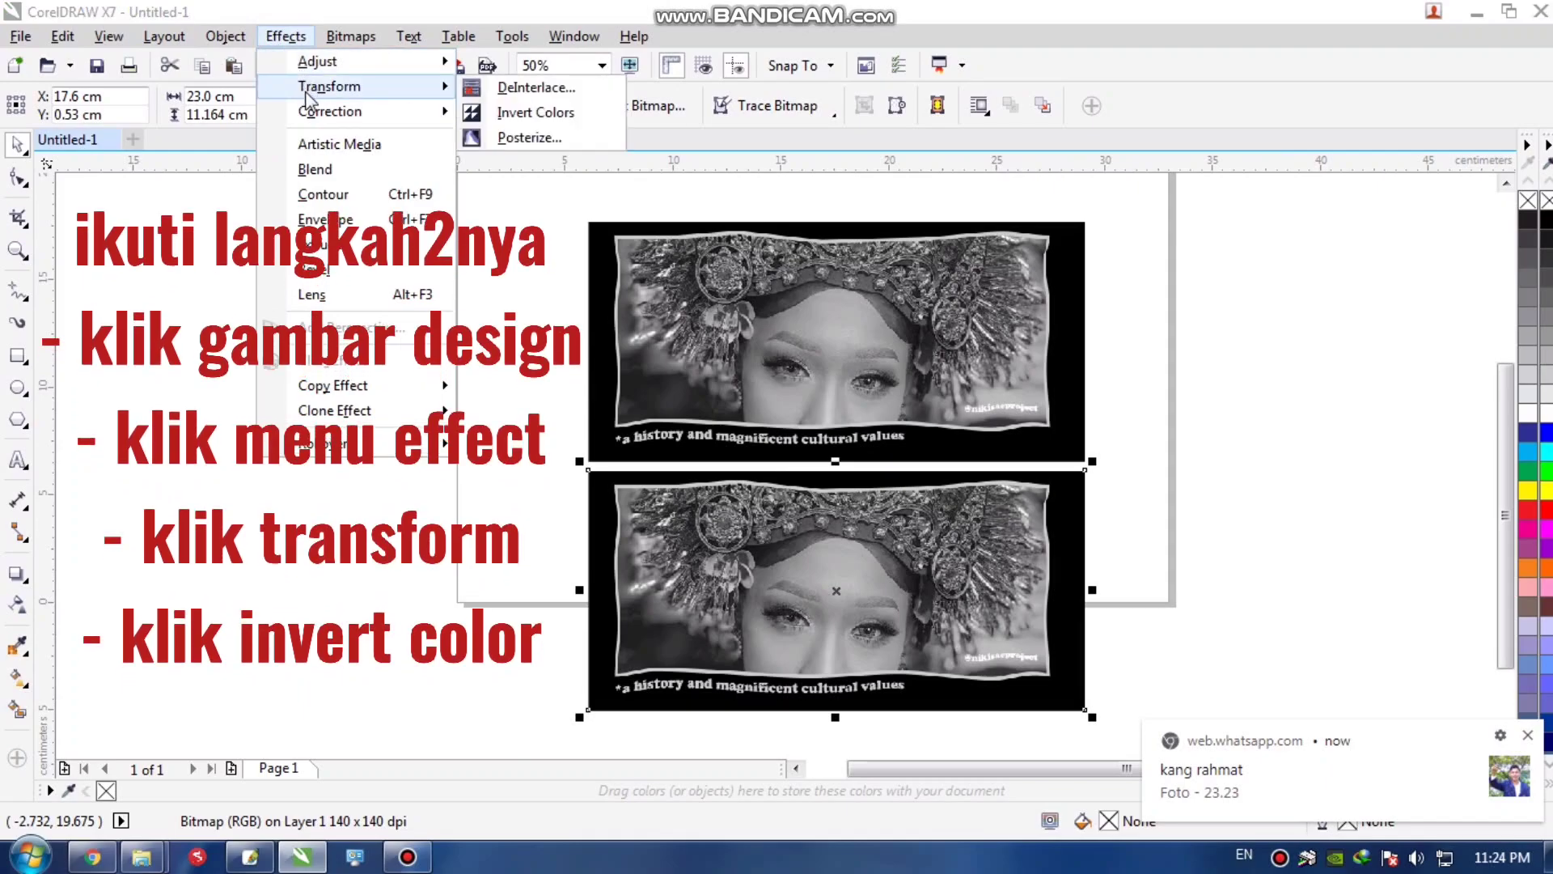
left_click(510, 113)
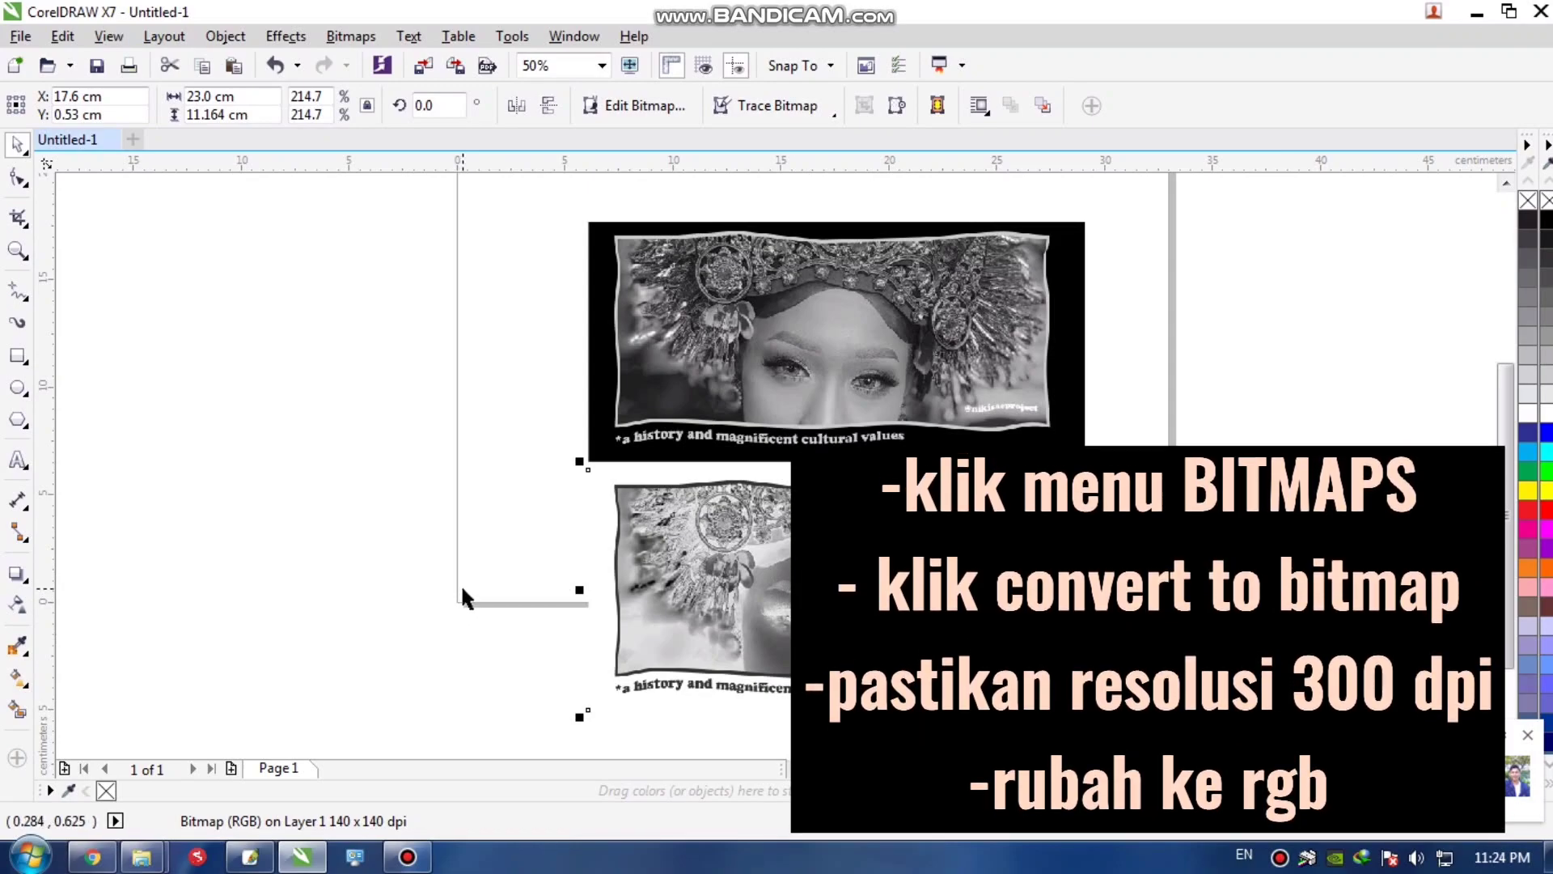
Step: Convert the inverted picture to a bitmap at 300 dpi in RGB Color (24-bit) mode with anti-aliasing and transparent background
left_click(350, 40)
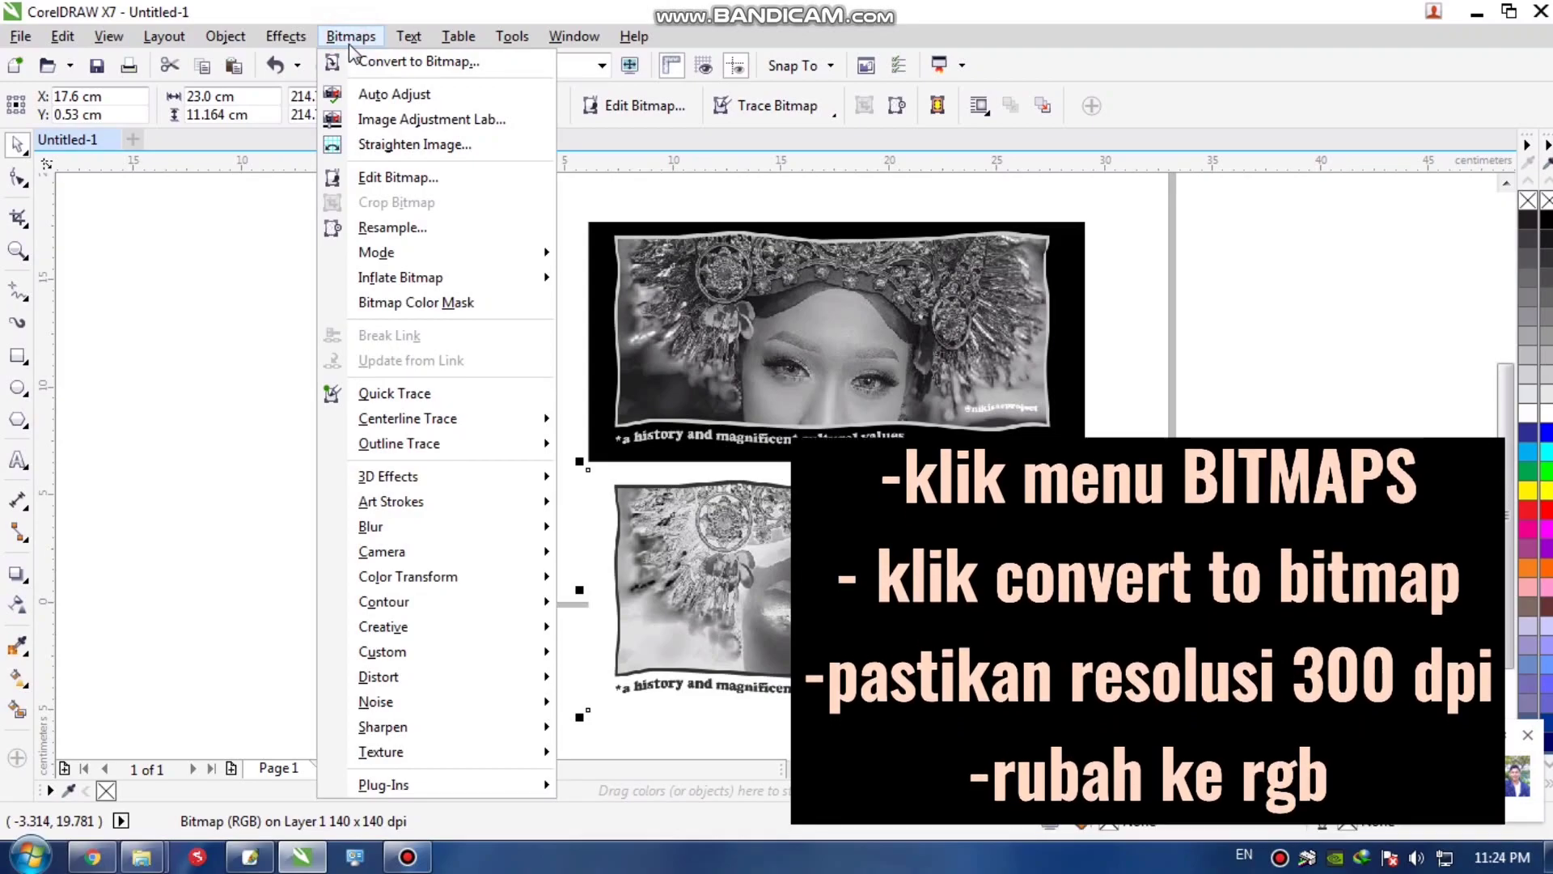
left_click(360, 63)
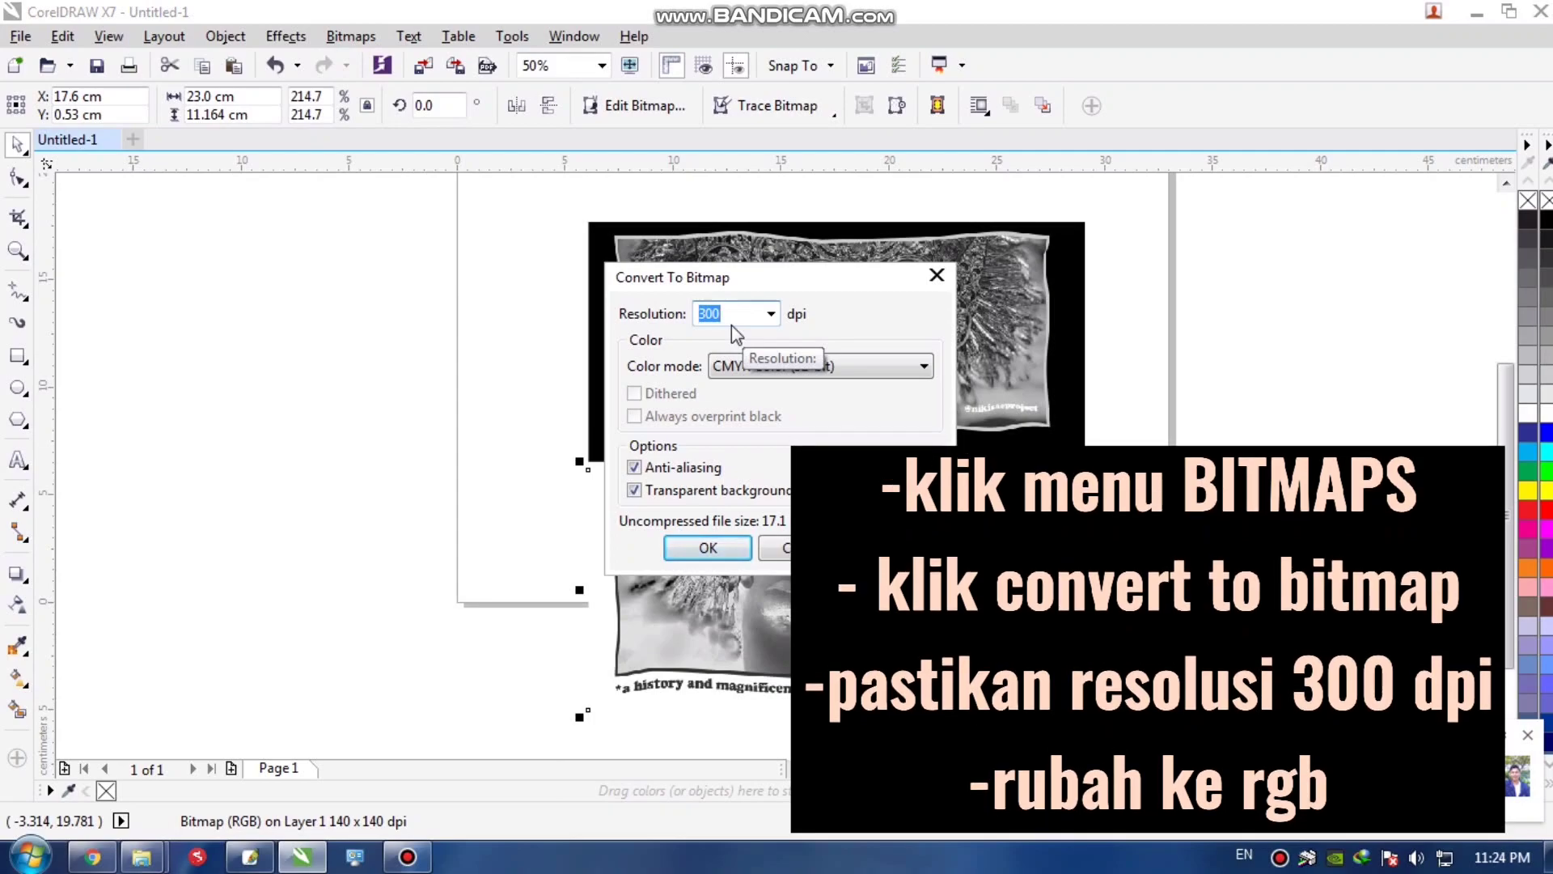
left_click(837, 368)
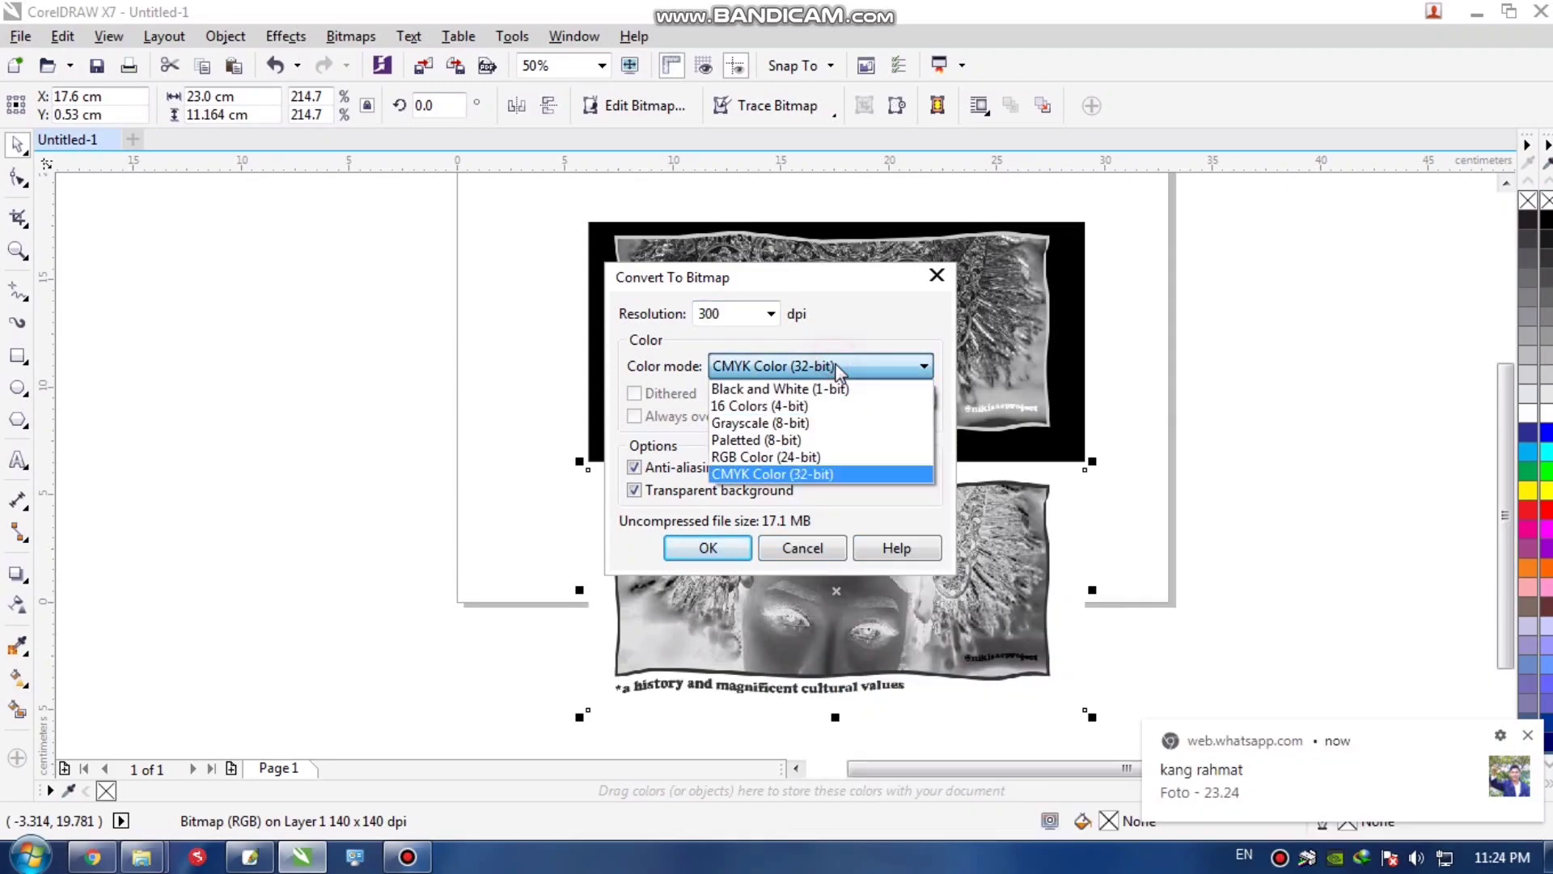
left_click(795, 458)
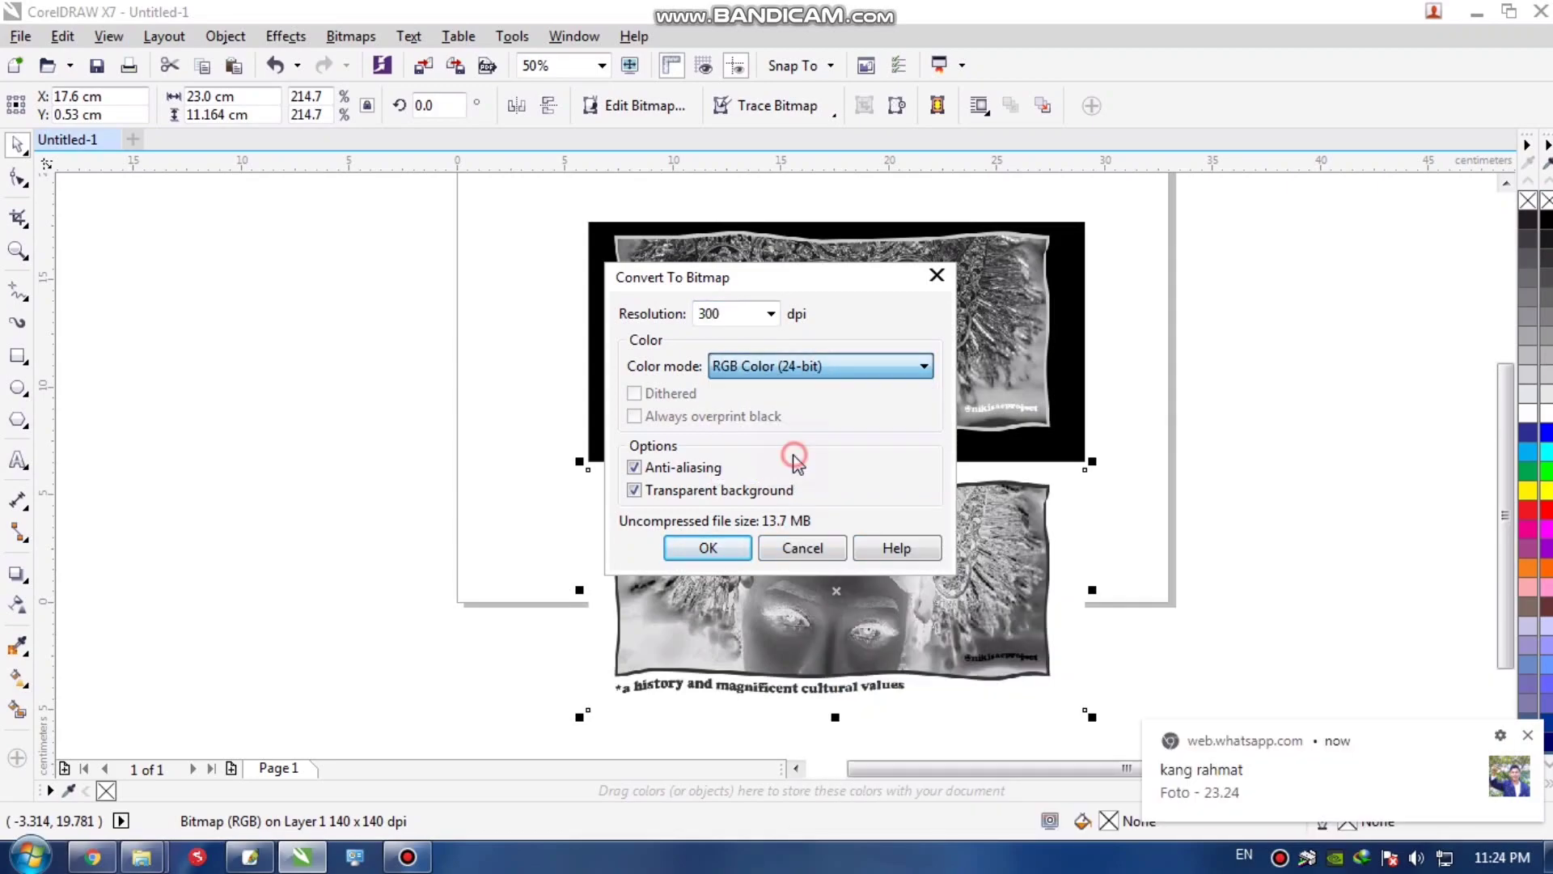
left_click(727, 547)
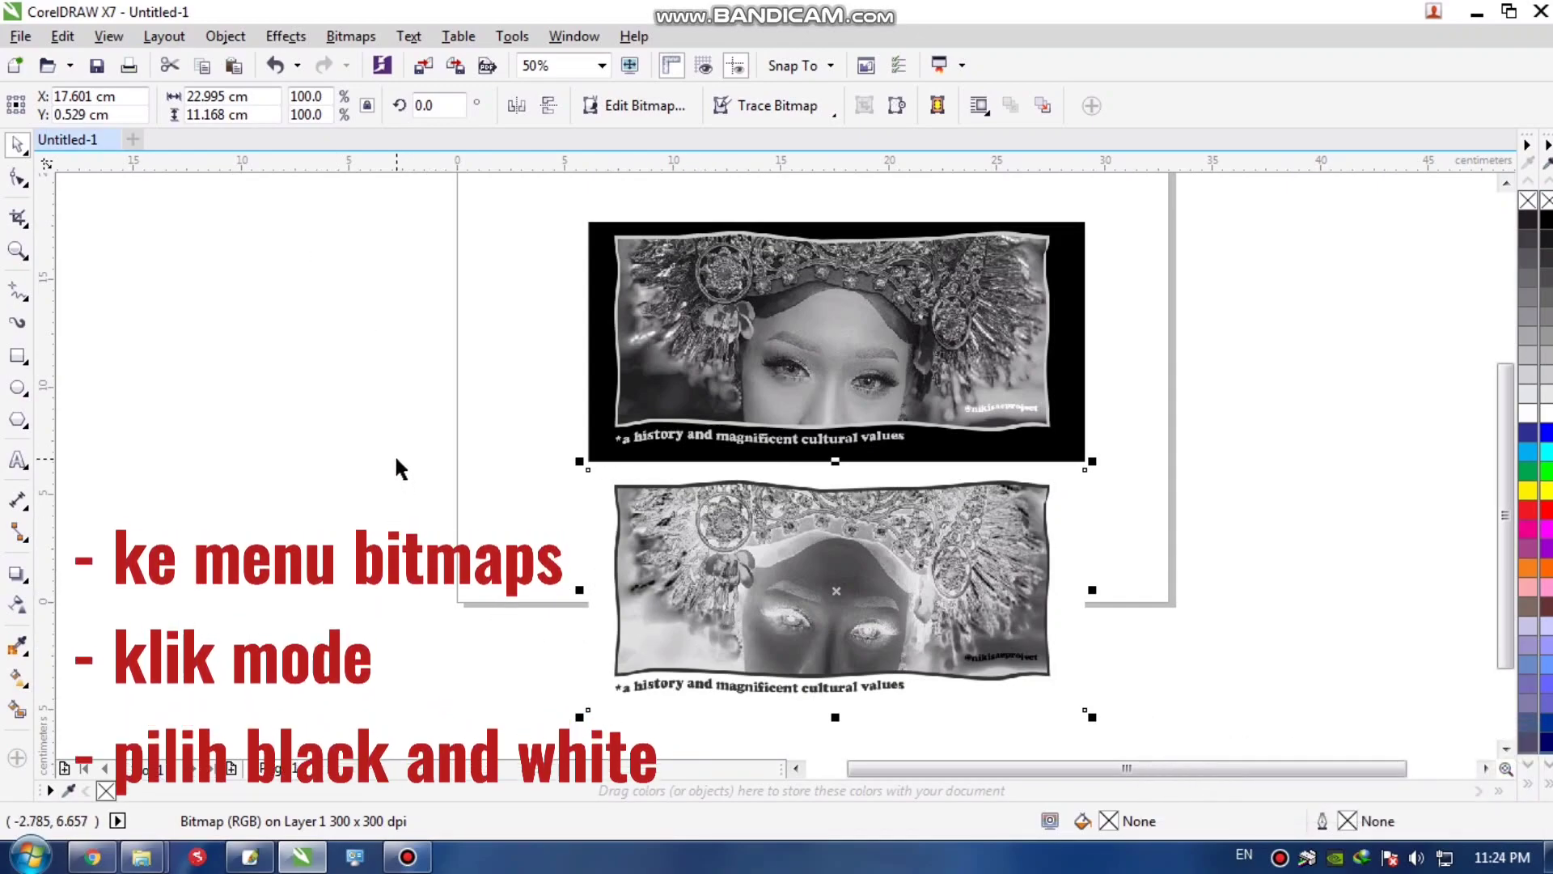
Step: Open the Black and White (1-bit) conversion for the inverted bitmap and examine its halftone preview at several zoom levels
left_click(350, 36)
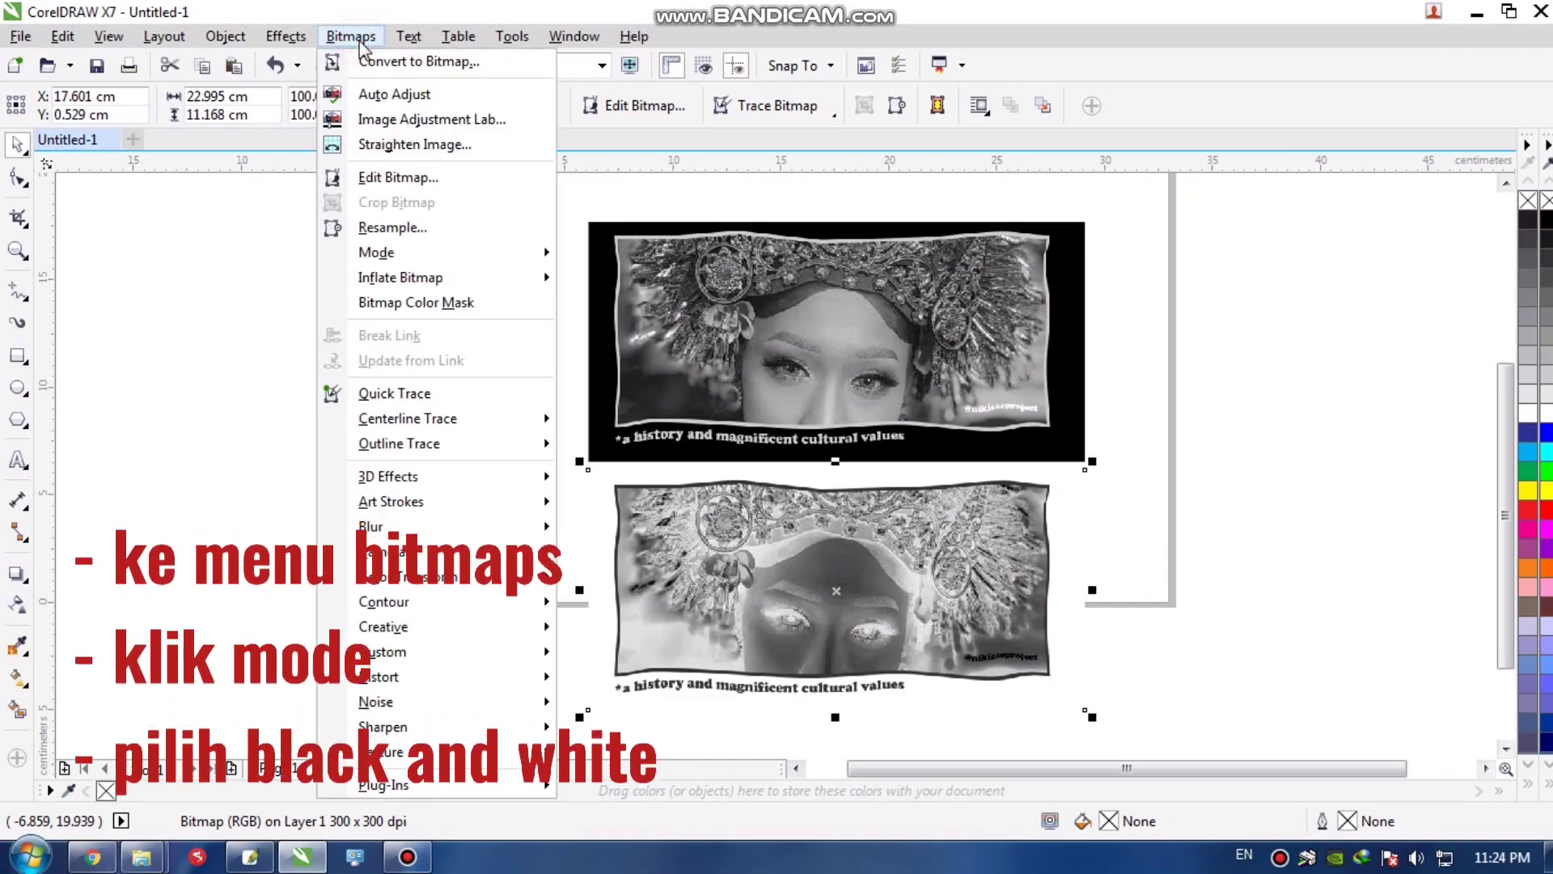
left_click(421, 253)
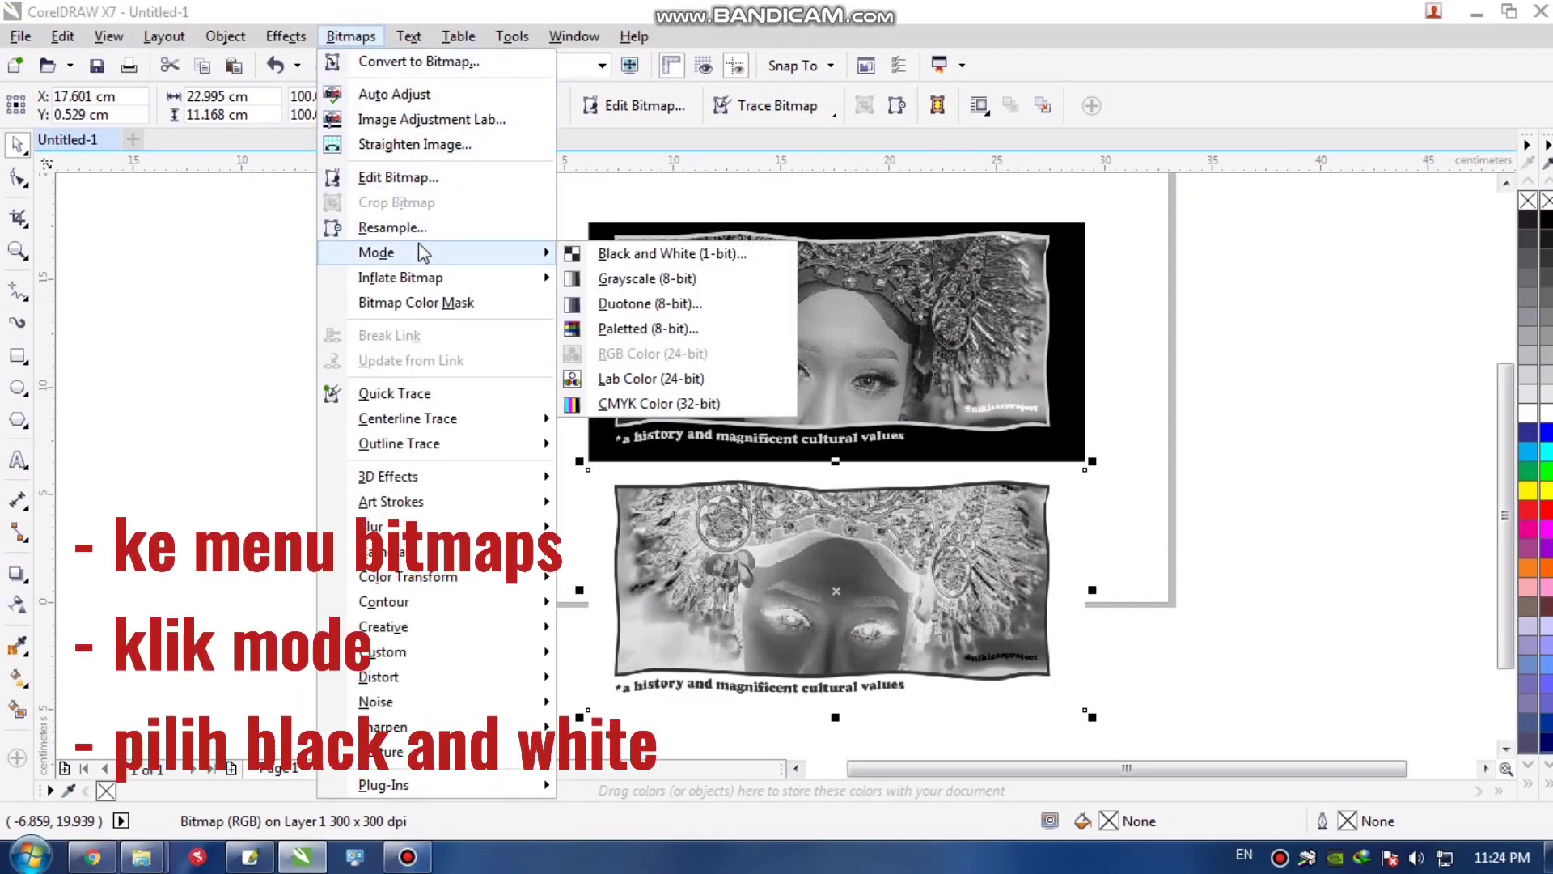
left_click(619, 255)
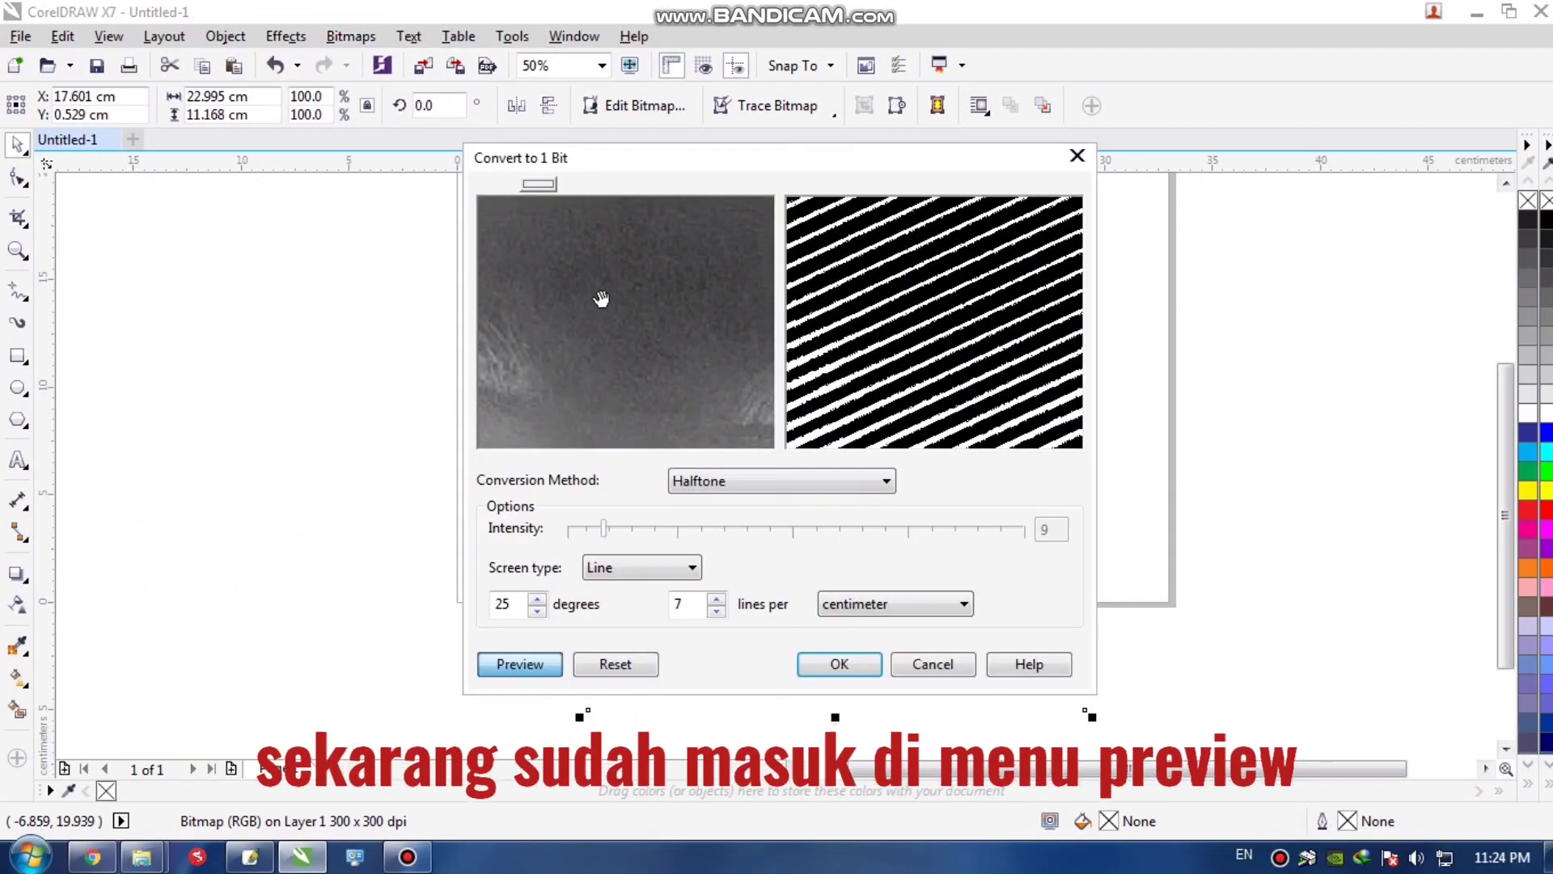
left_click(679, 368)
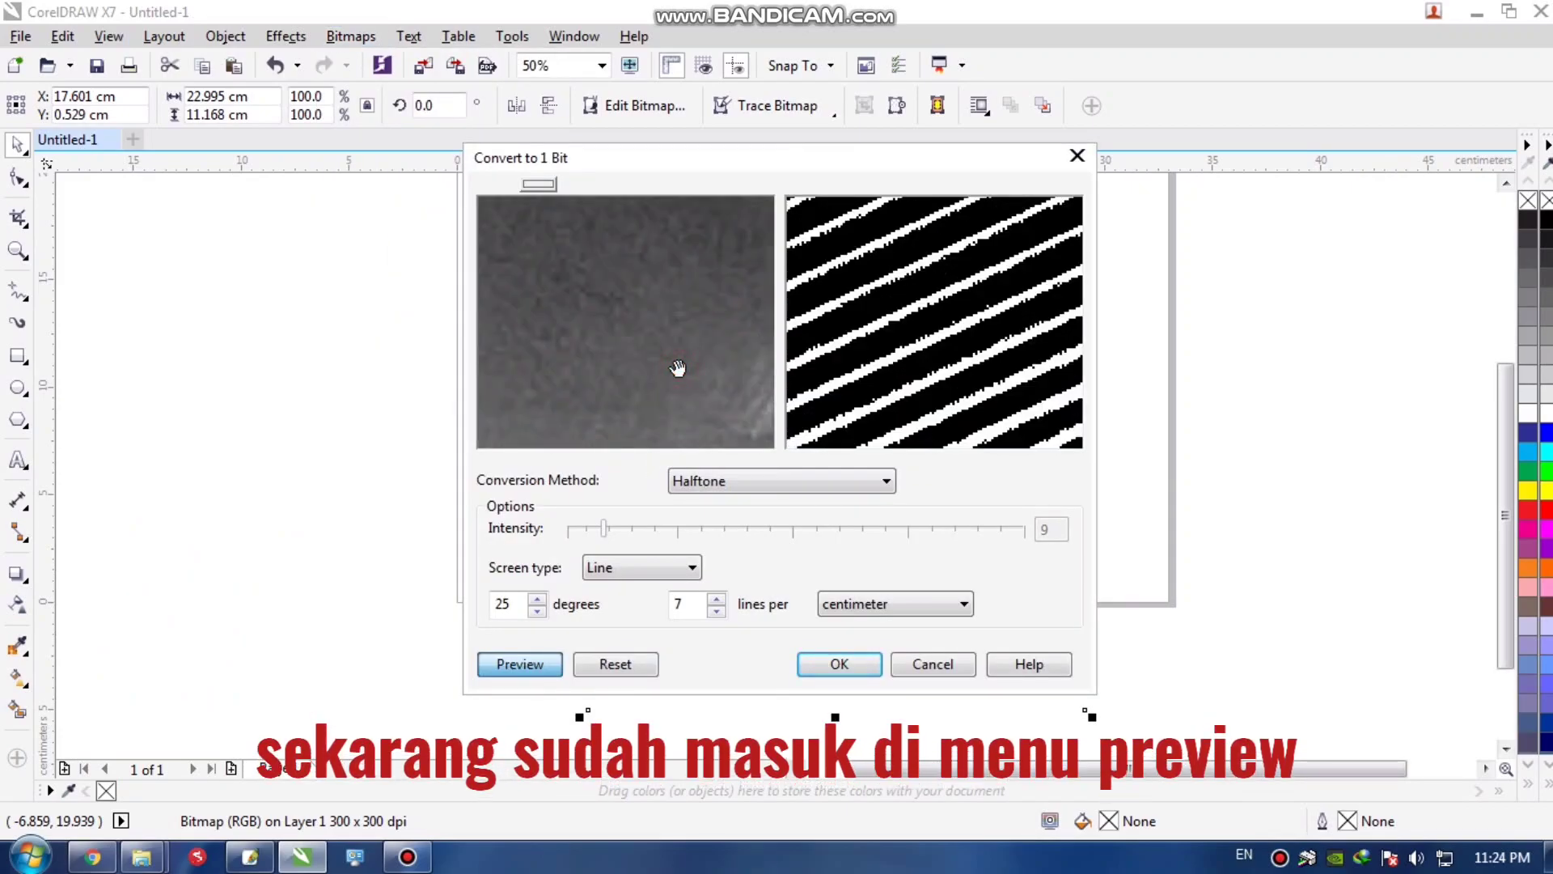
right_click(678, 368)
right_click(678, 368)
right_click(678, 368)
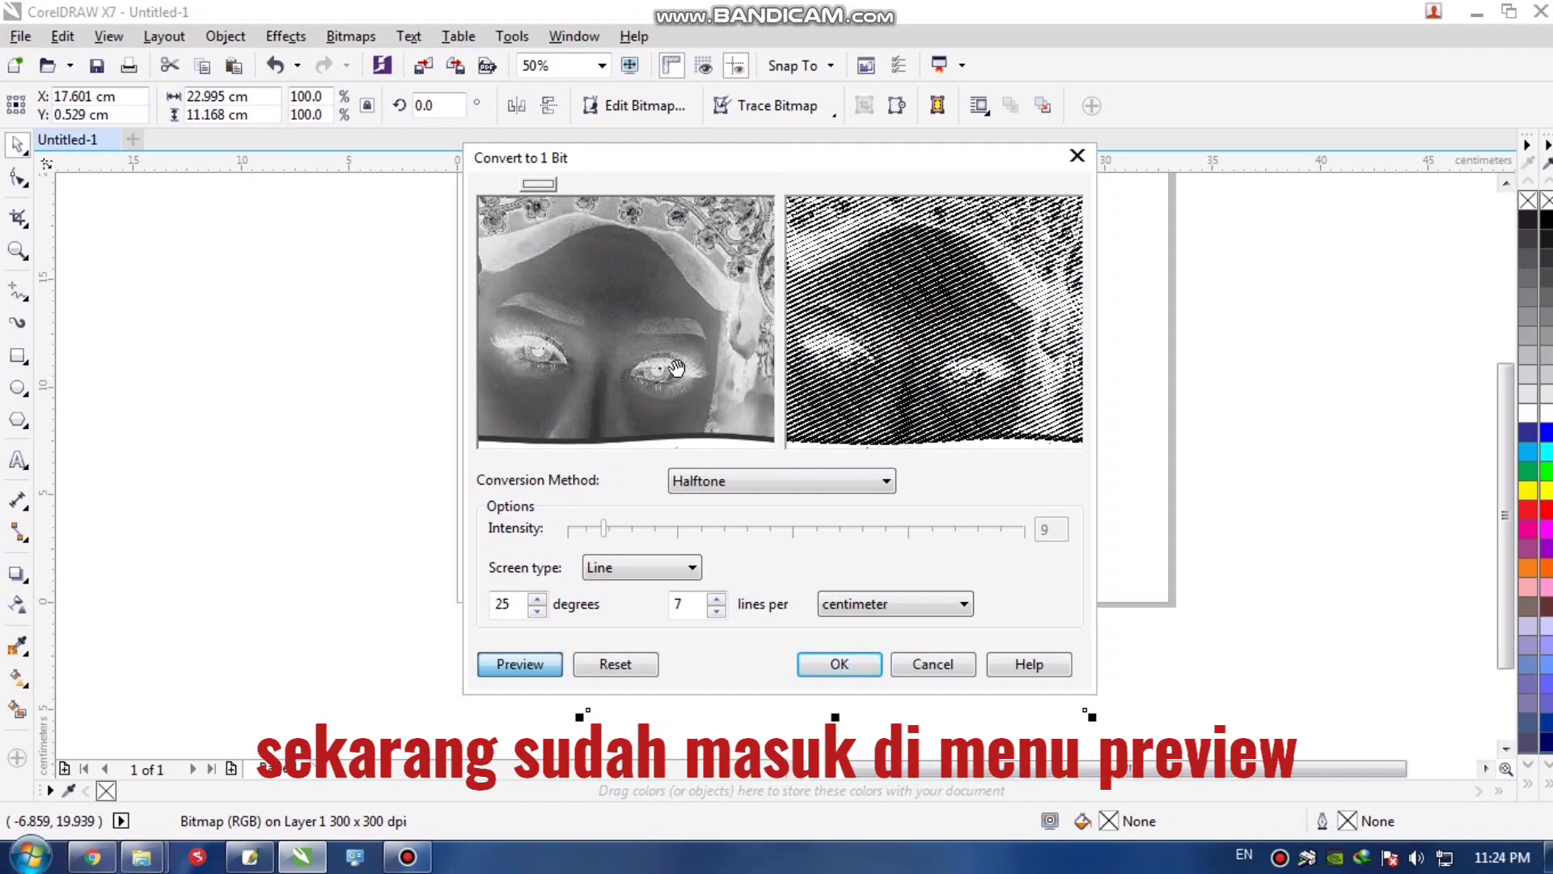
right_click(676, 368)
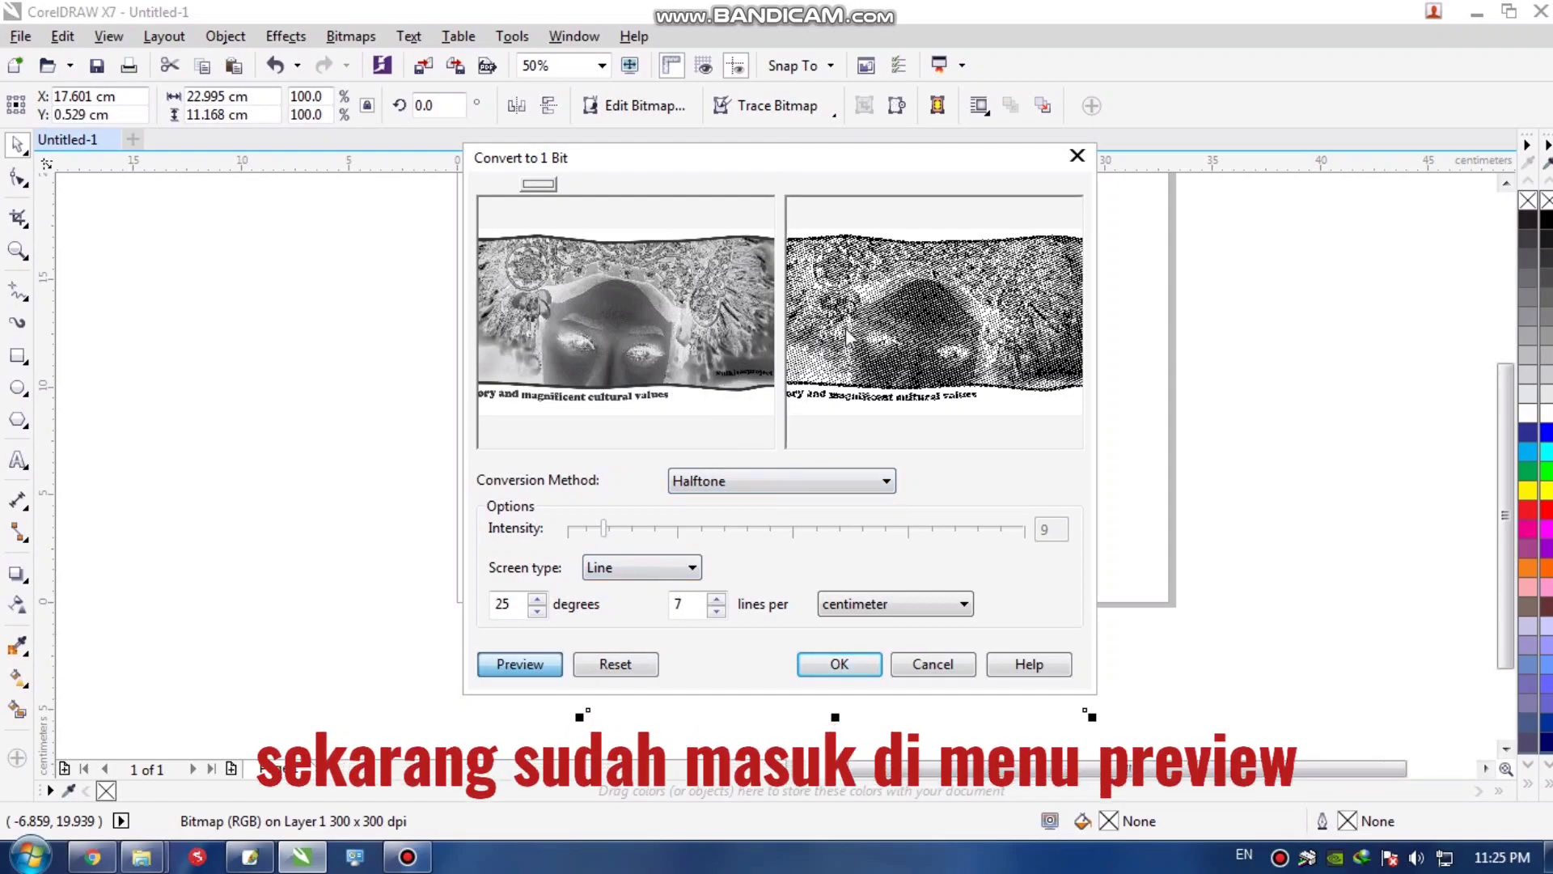
left_click(696, 356)
left_click(695, 356)
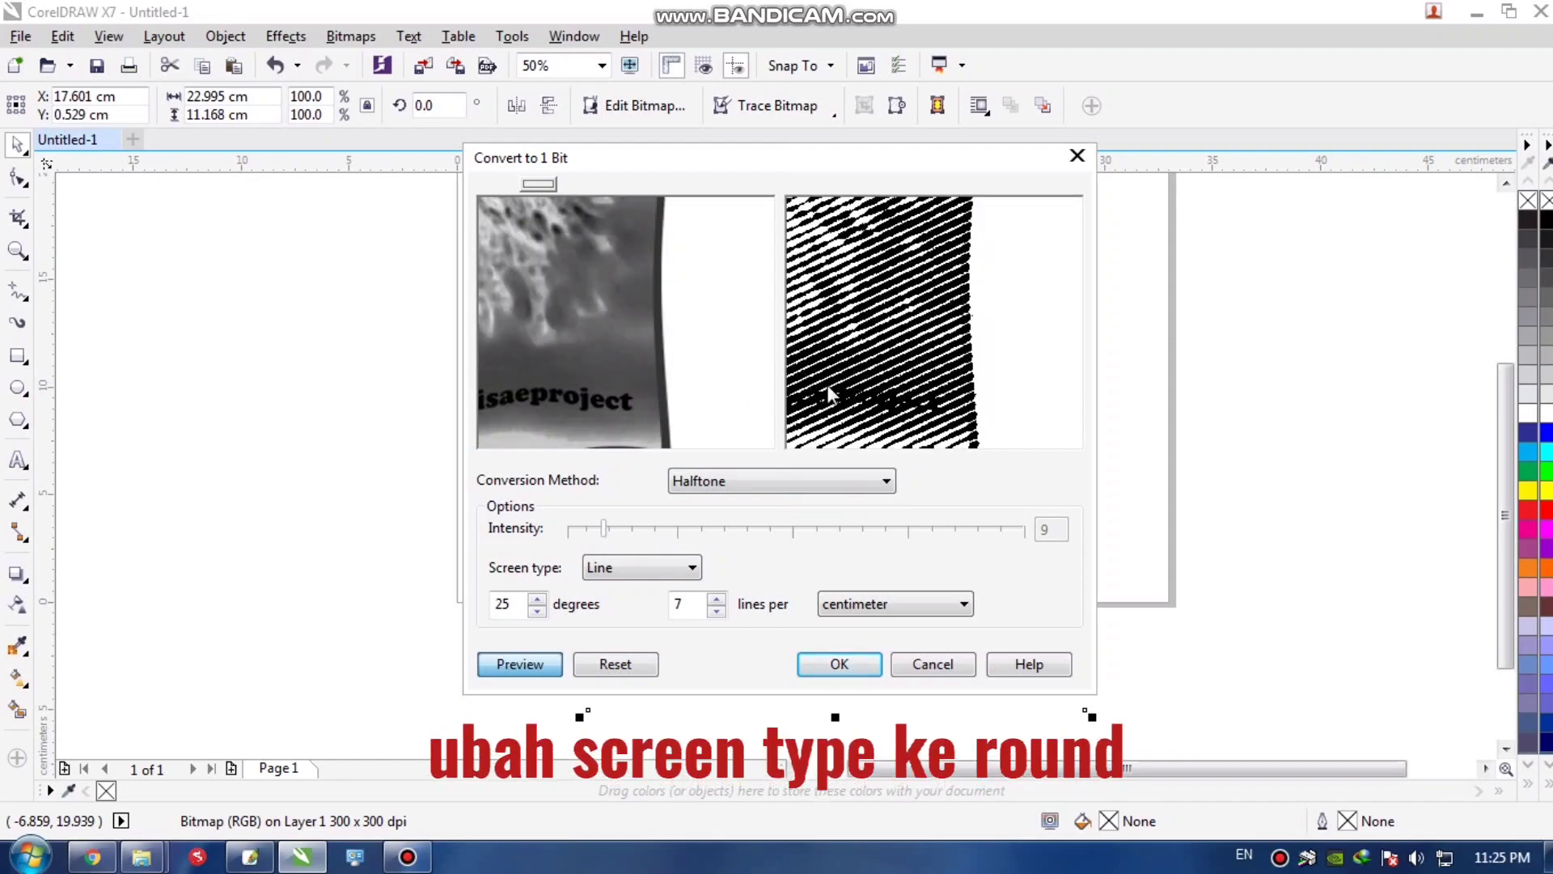
Step: Set the halftone screen type to Round and inspect the dot pattern in the preview
left_click(690, 568)
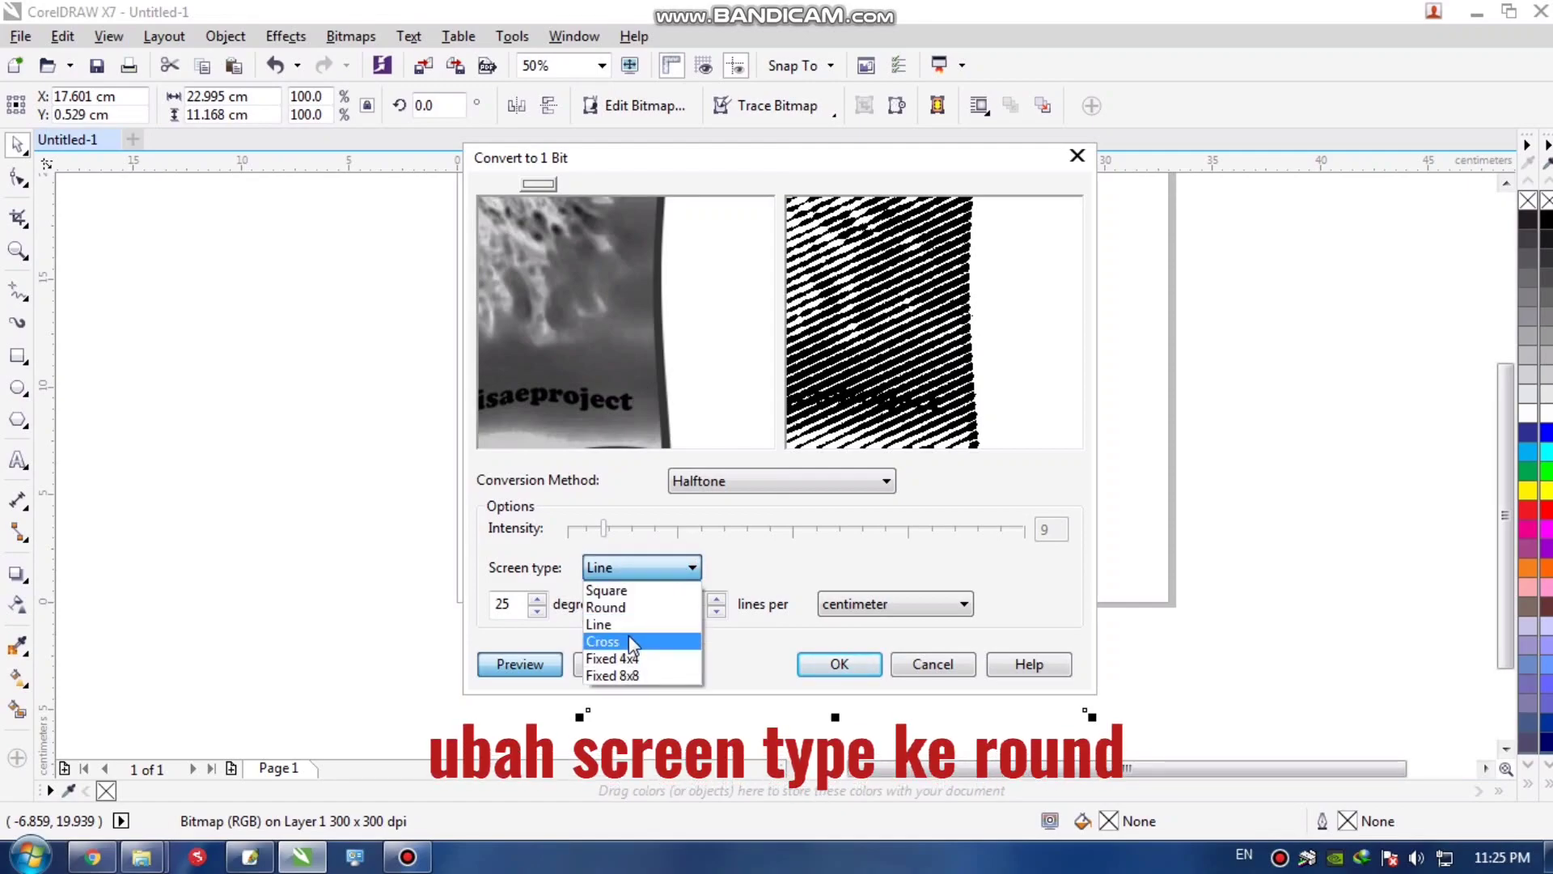
left_click(630, 608)
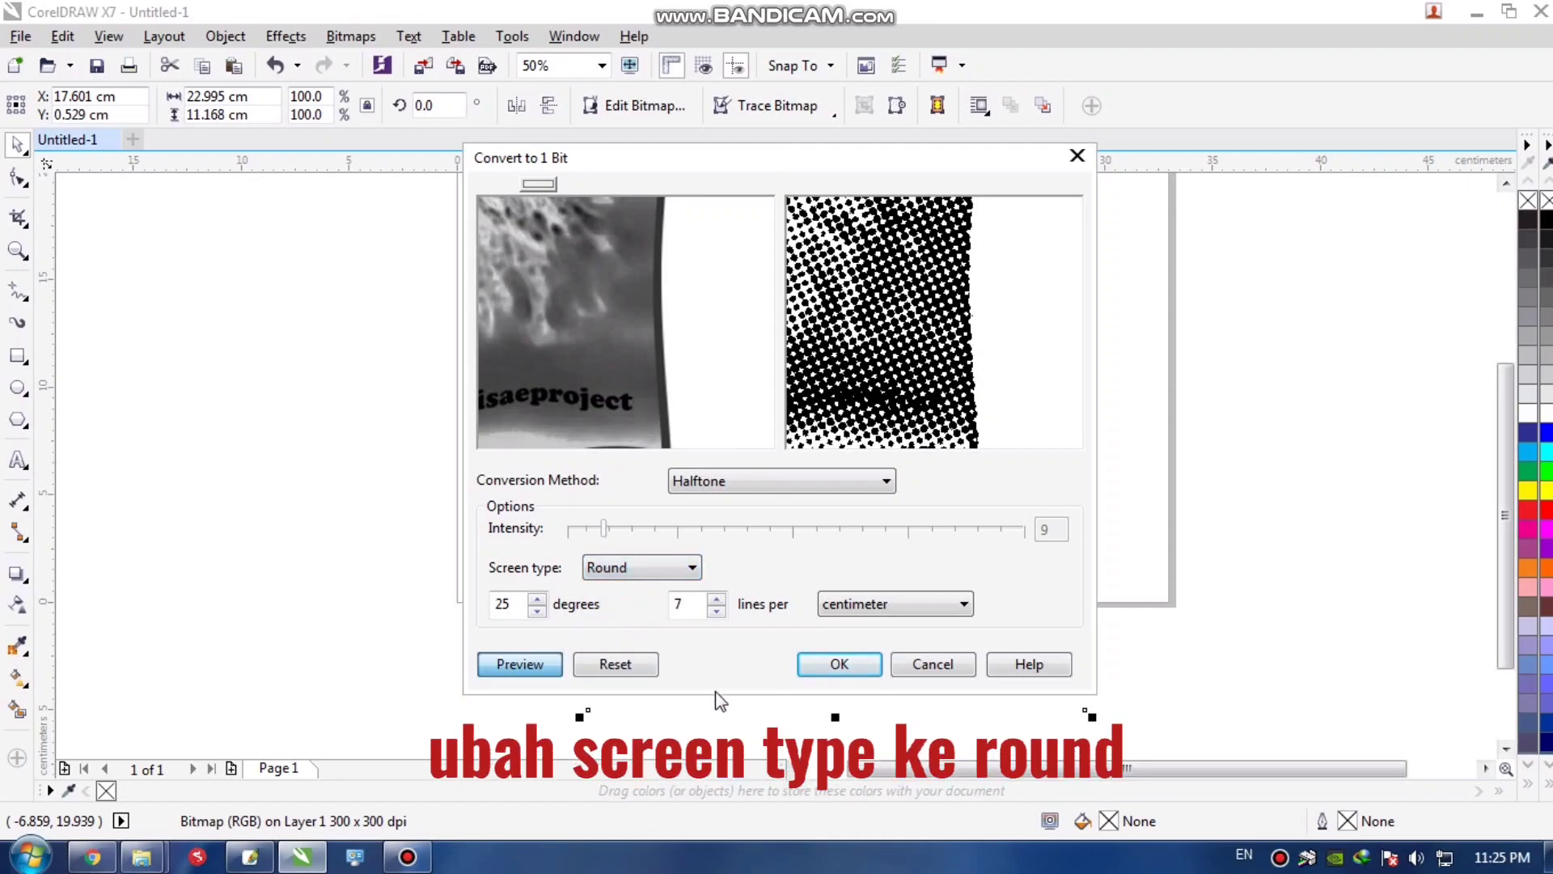
right_click(603, 327)
right_click(601, 324)
right_click(600, 324)
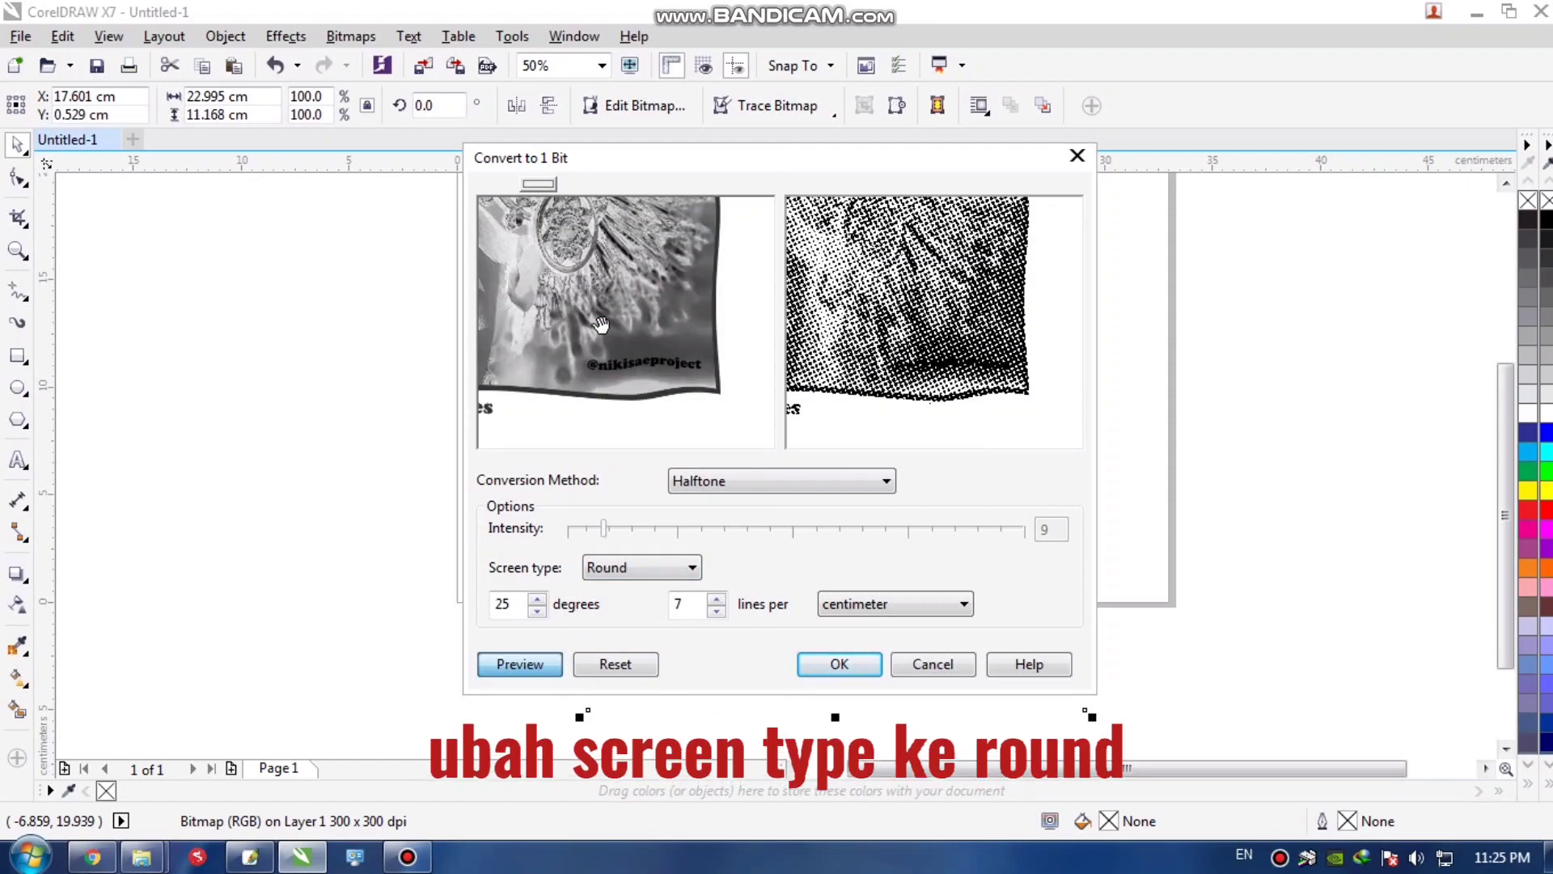
right_click(604, 327)
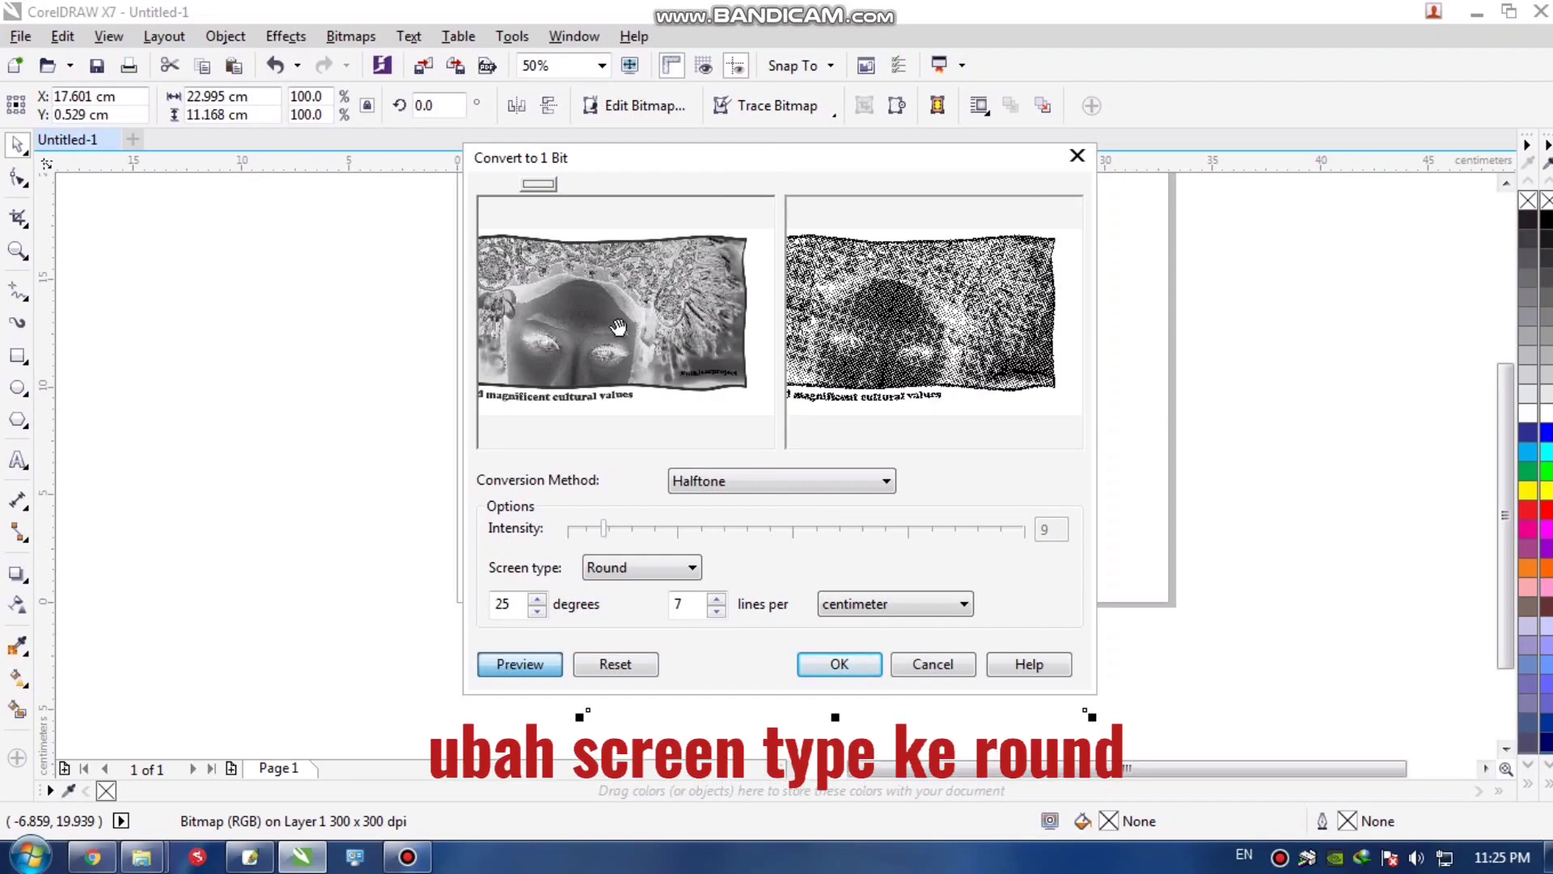
left_click(619, 327)
left_click(619, 327)
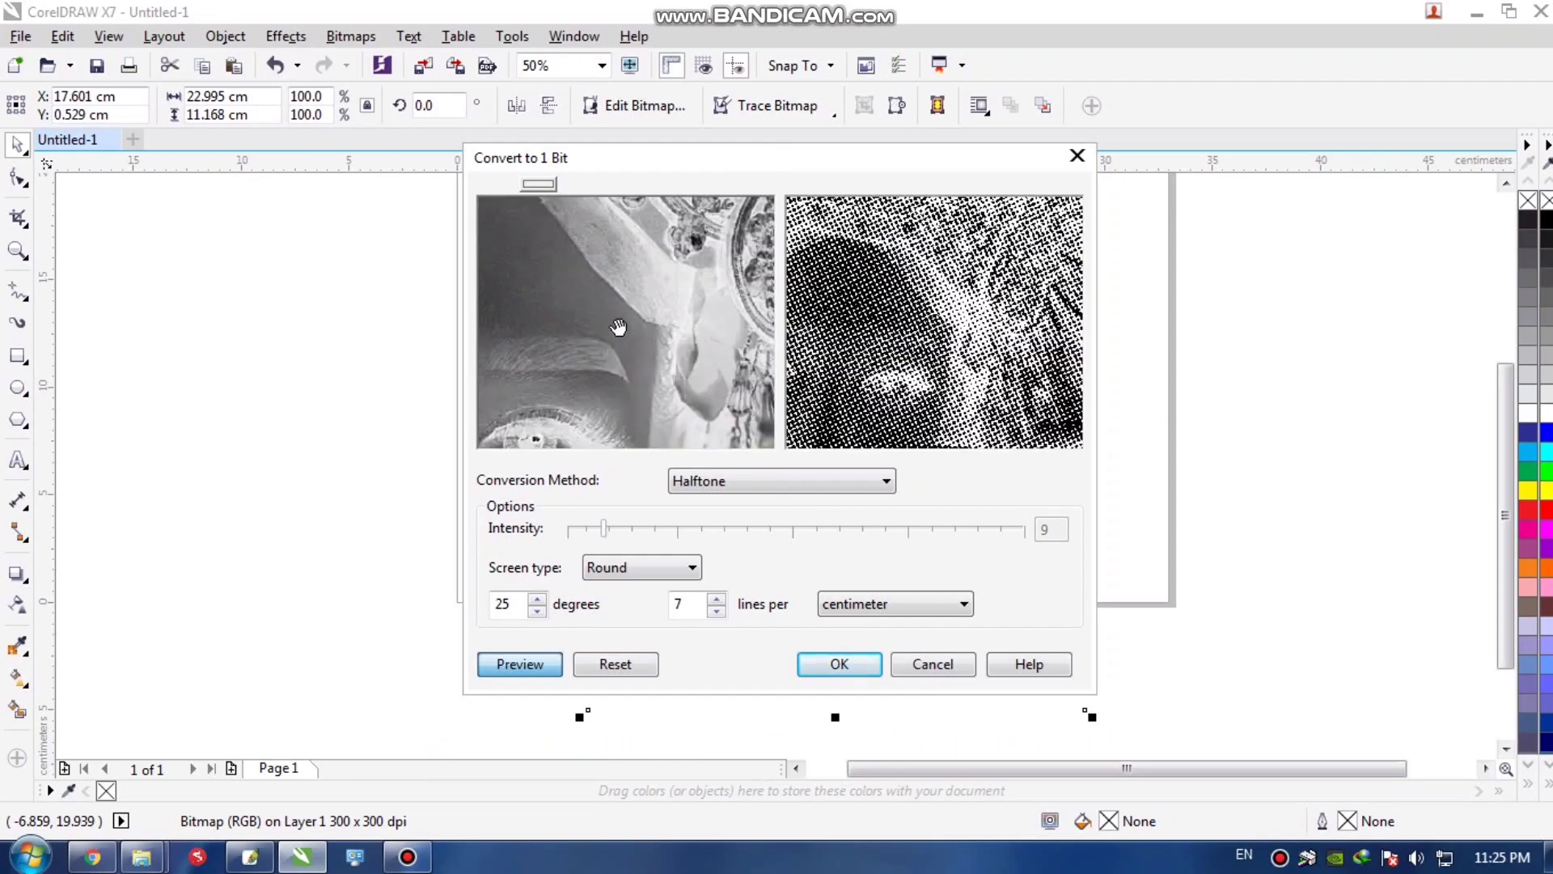
right_click(611, 318)
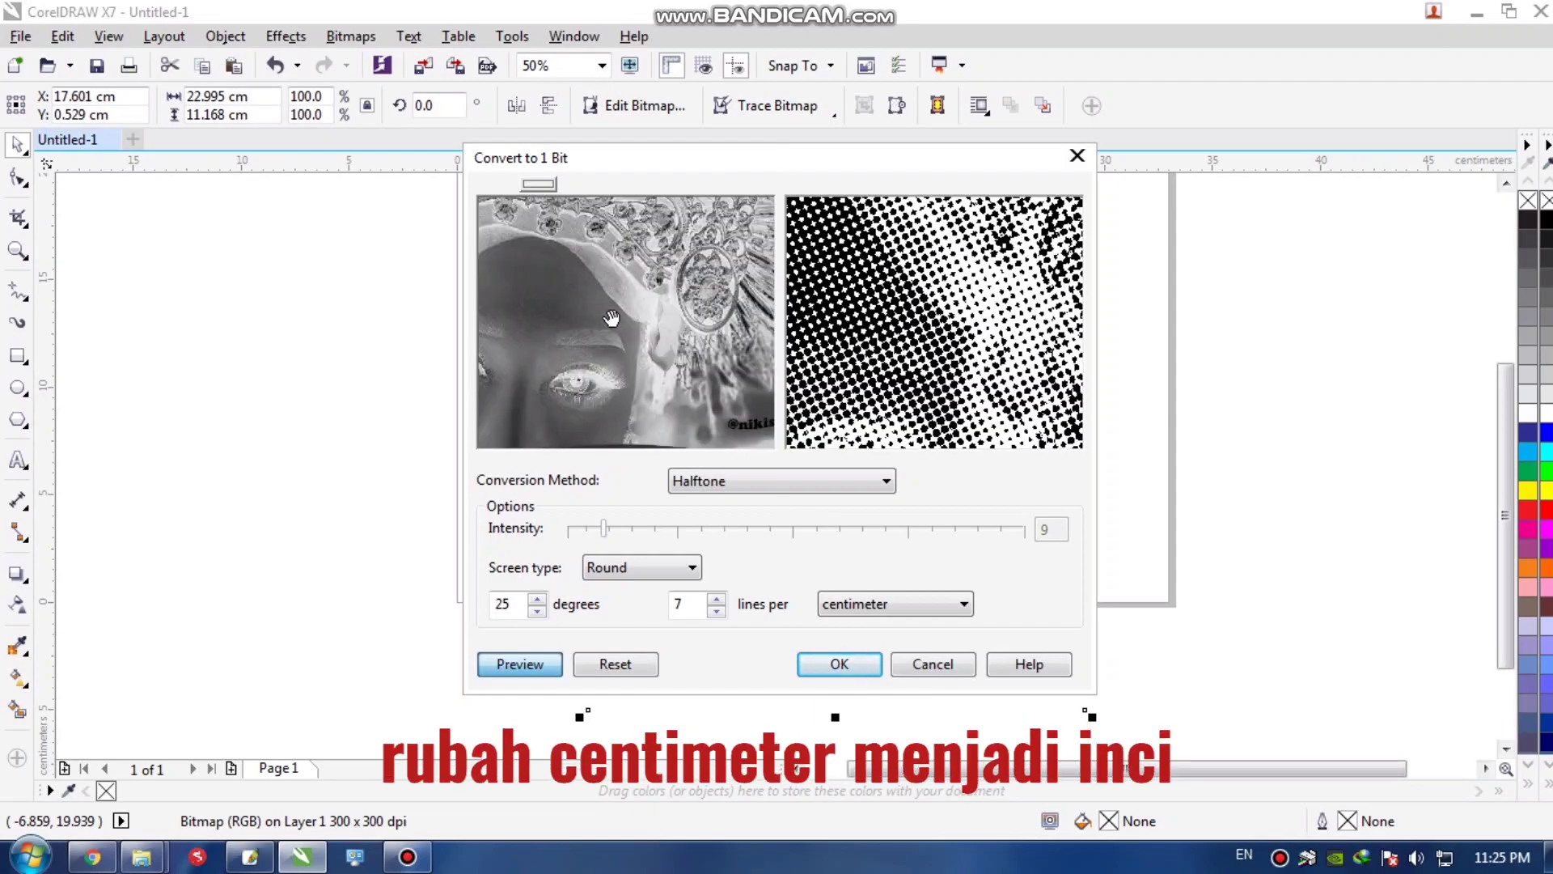
right_click(619, 344)
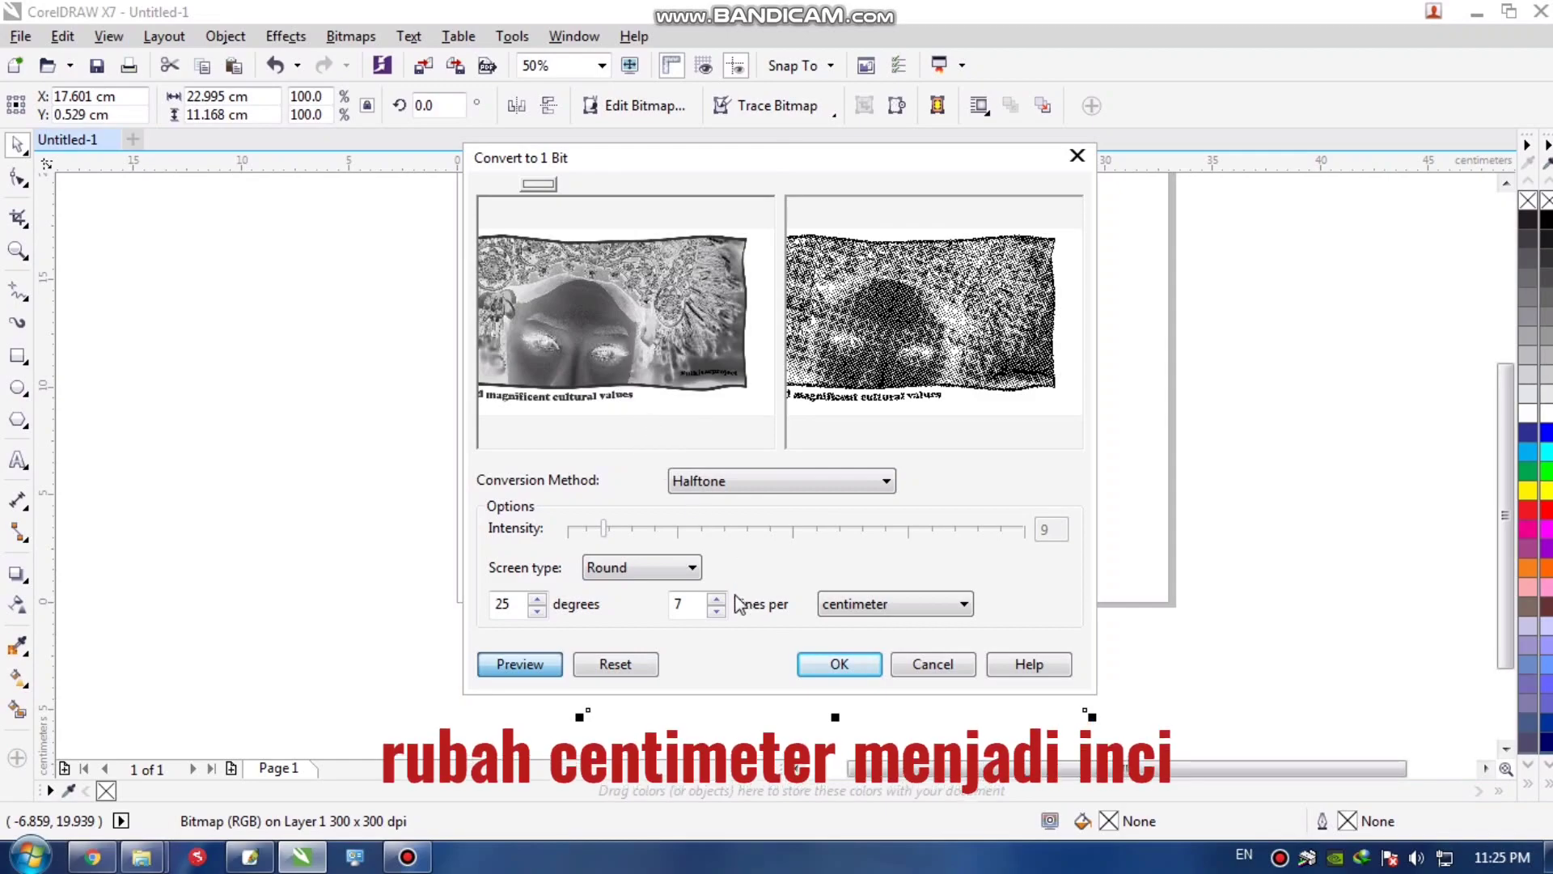
Step: Set the halftone screen frequency to 25 lines per inch
left_click(934, 618)
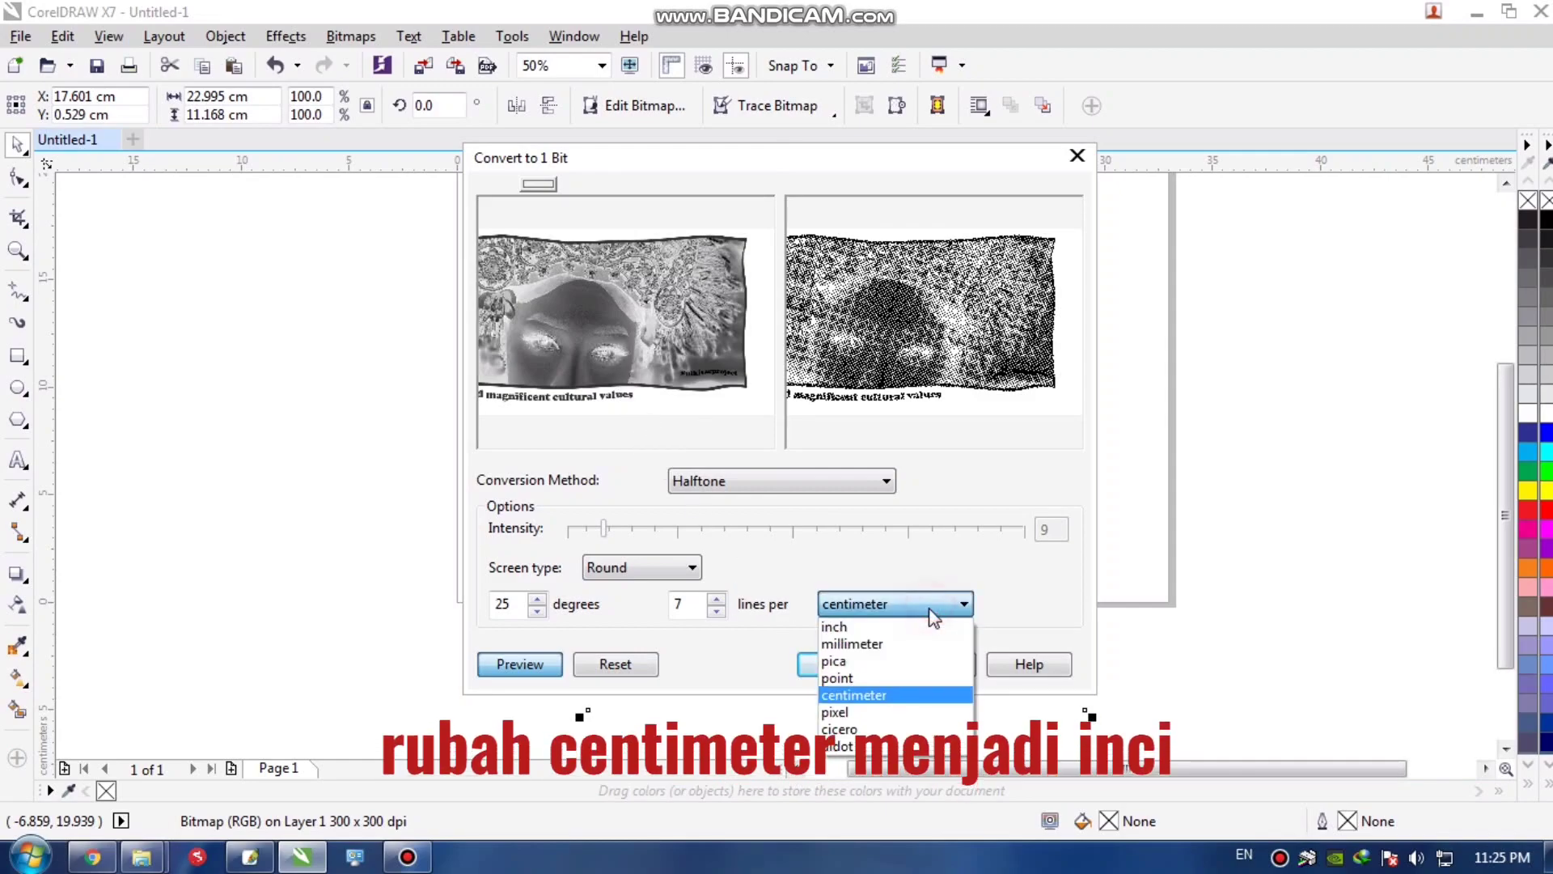
left_click(893, 629)
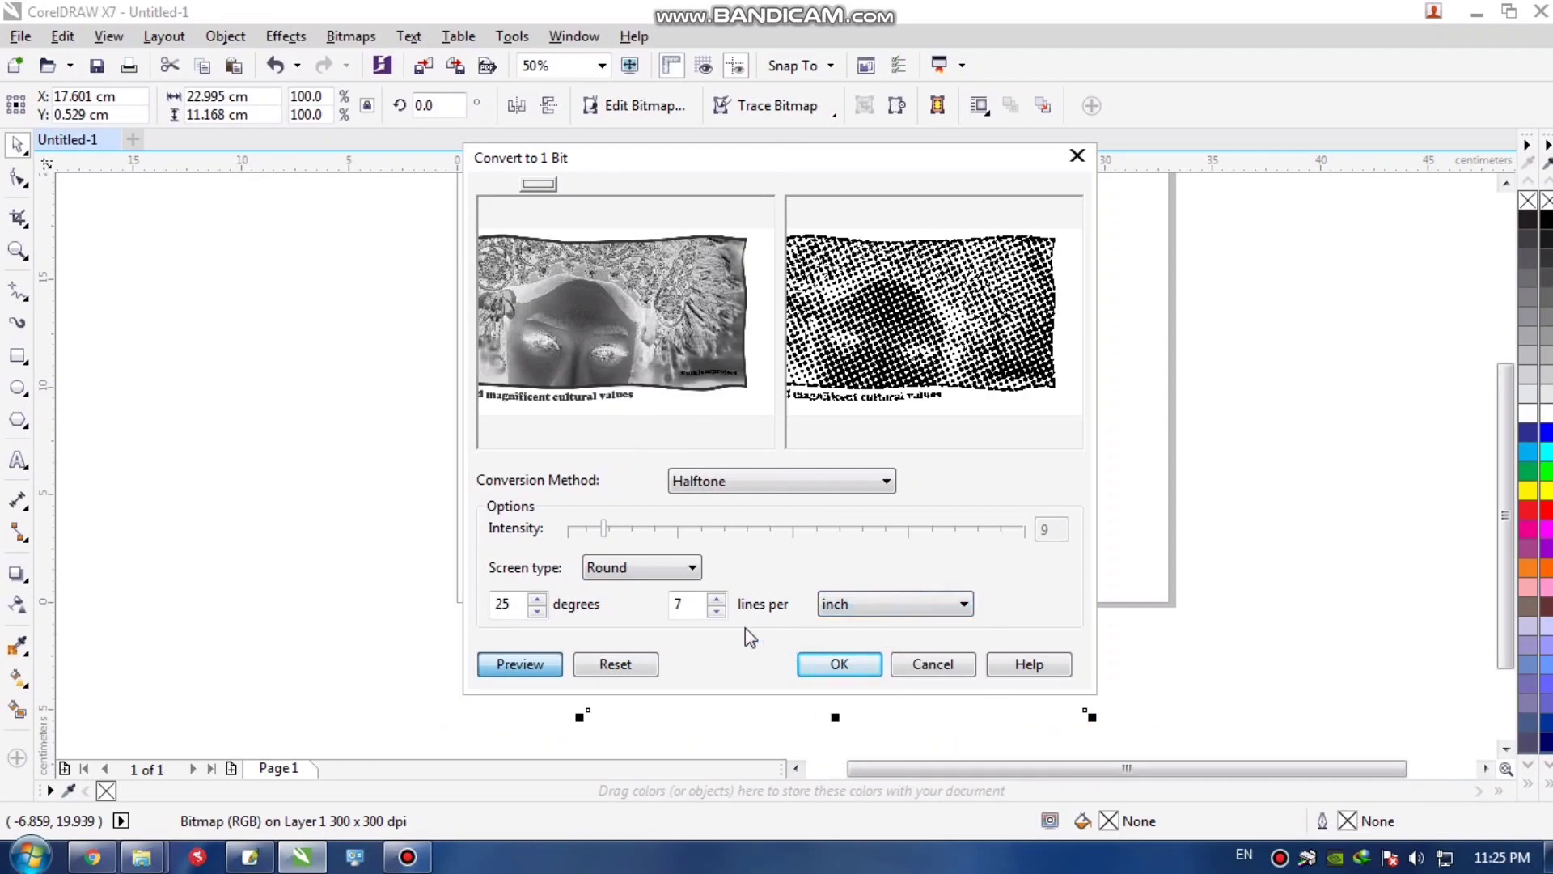
double_click(682, 604)
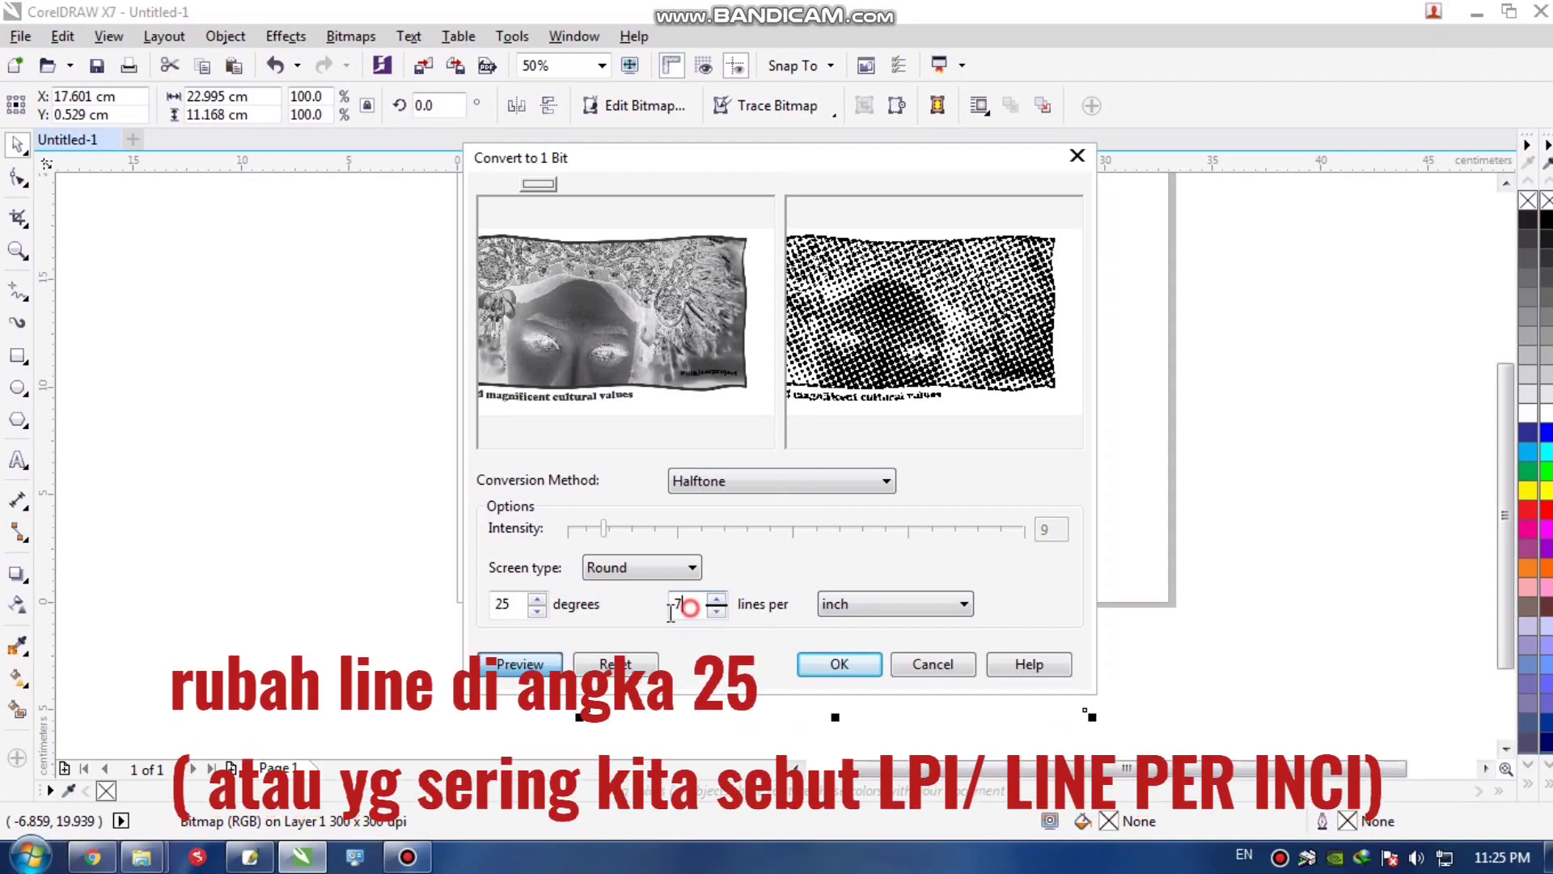
type("25")
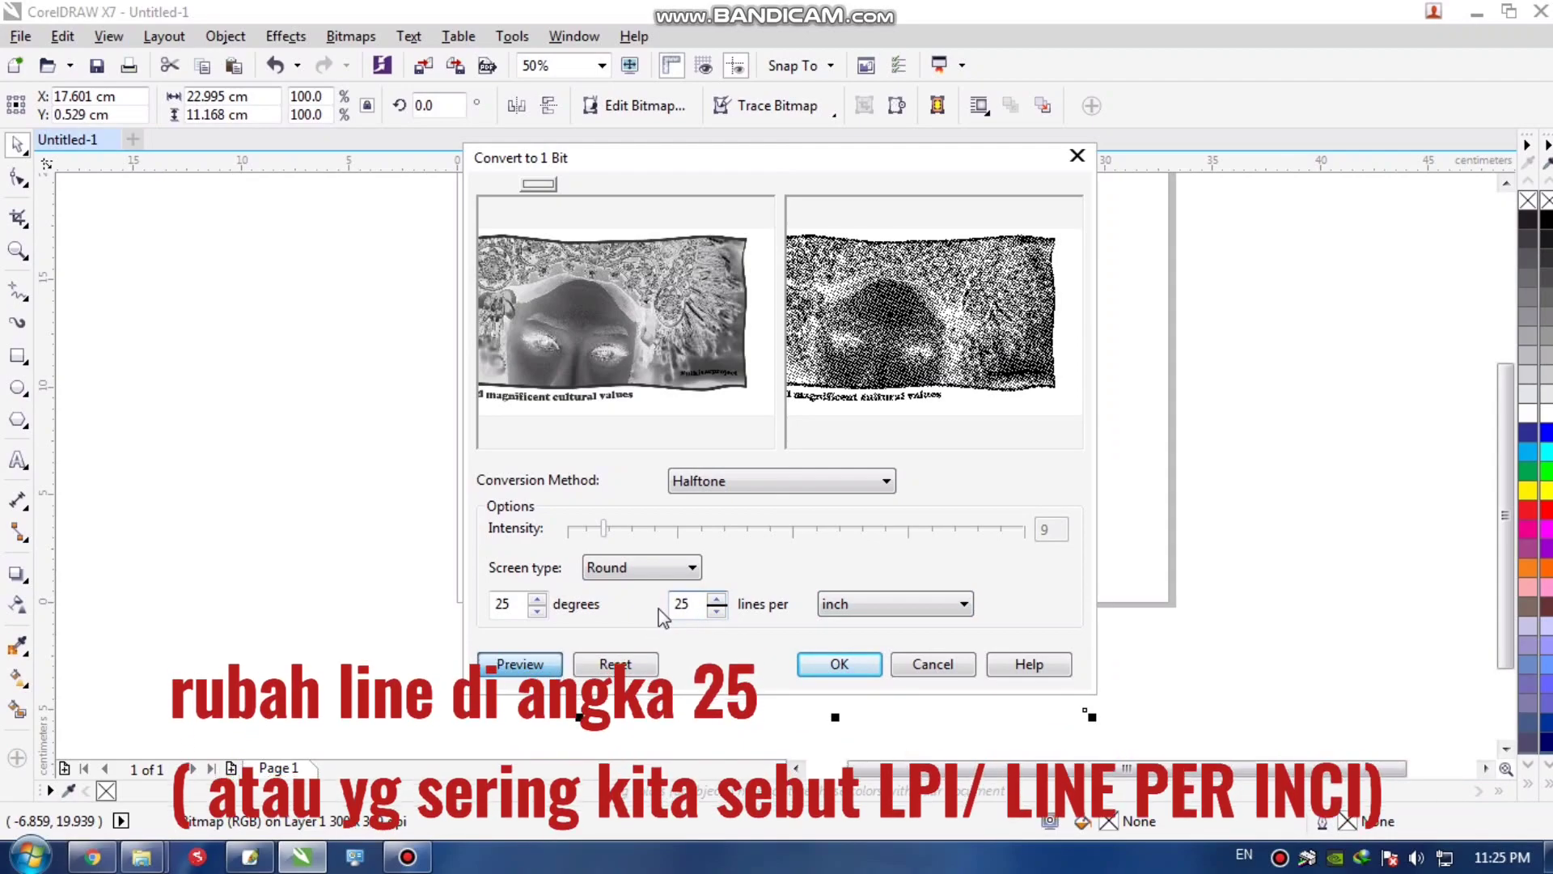
Step: Check the round-dot halftone up close in the preview and apply the 1-bit conversion to the lower picture
left_click(680, 319)
left_click(715, 384)
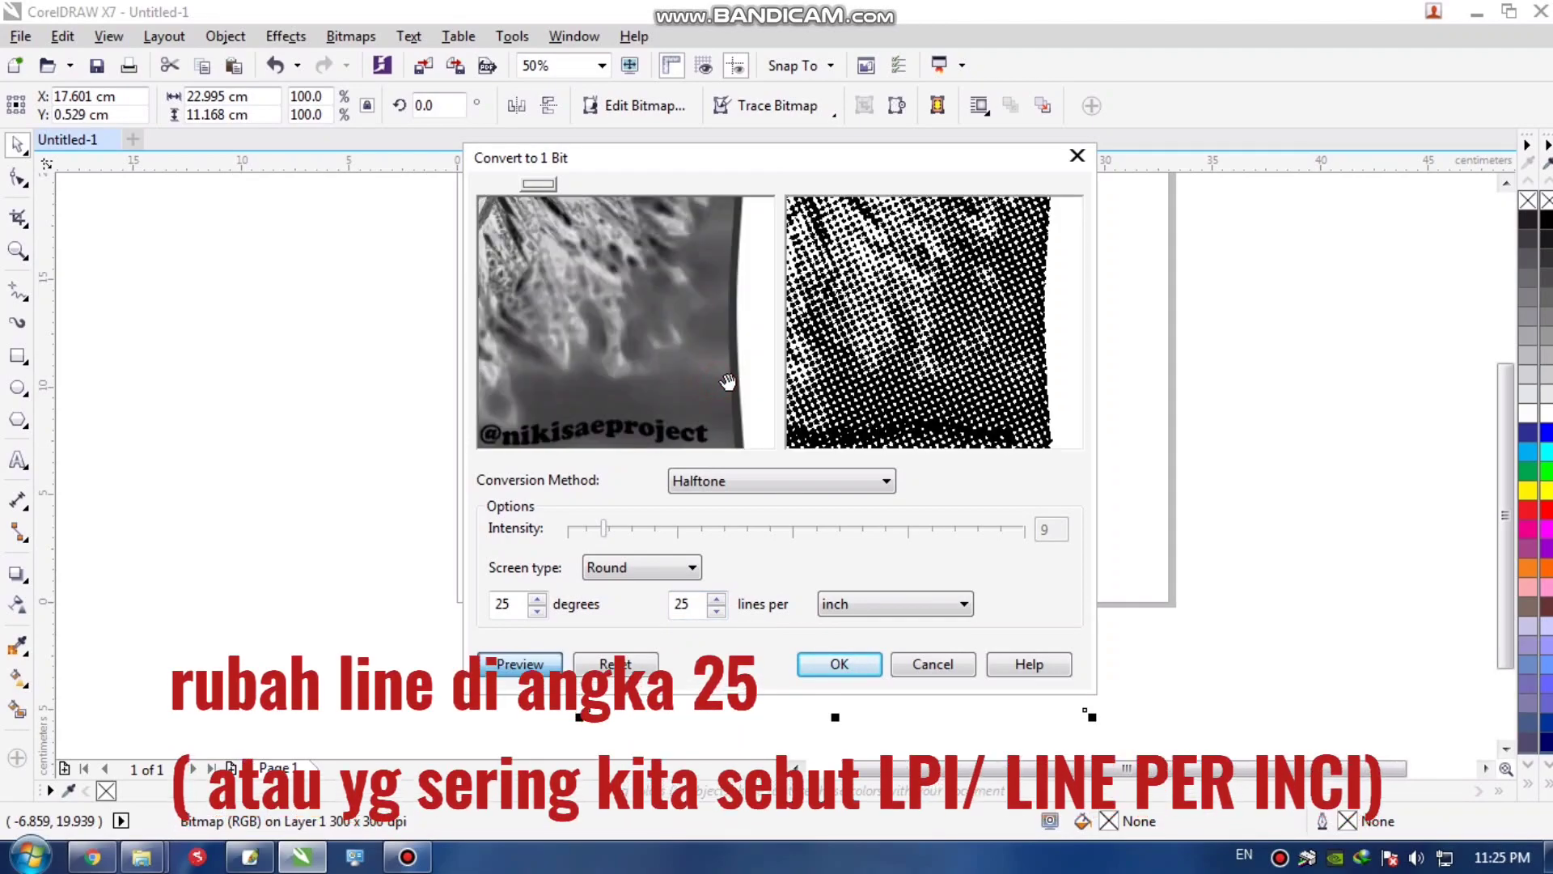
left_click(647, 361)
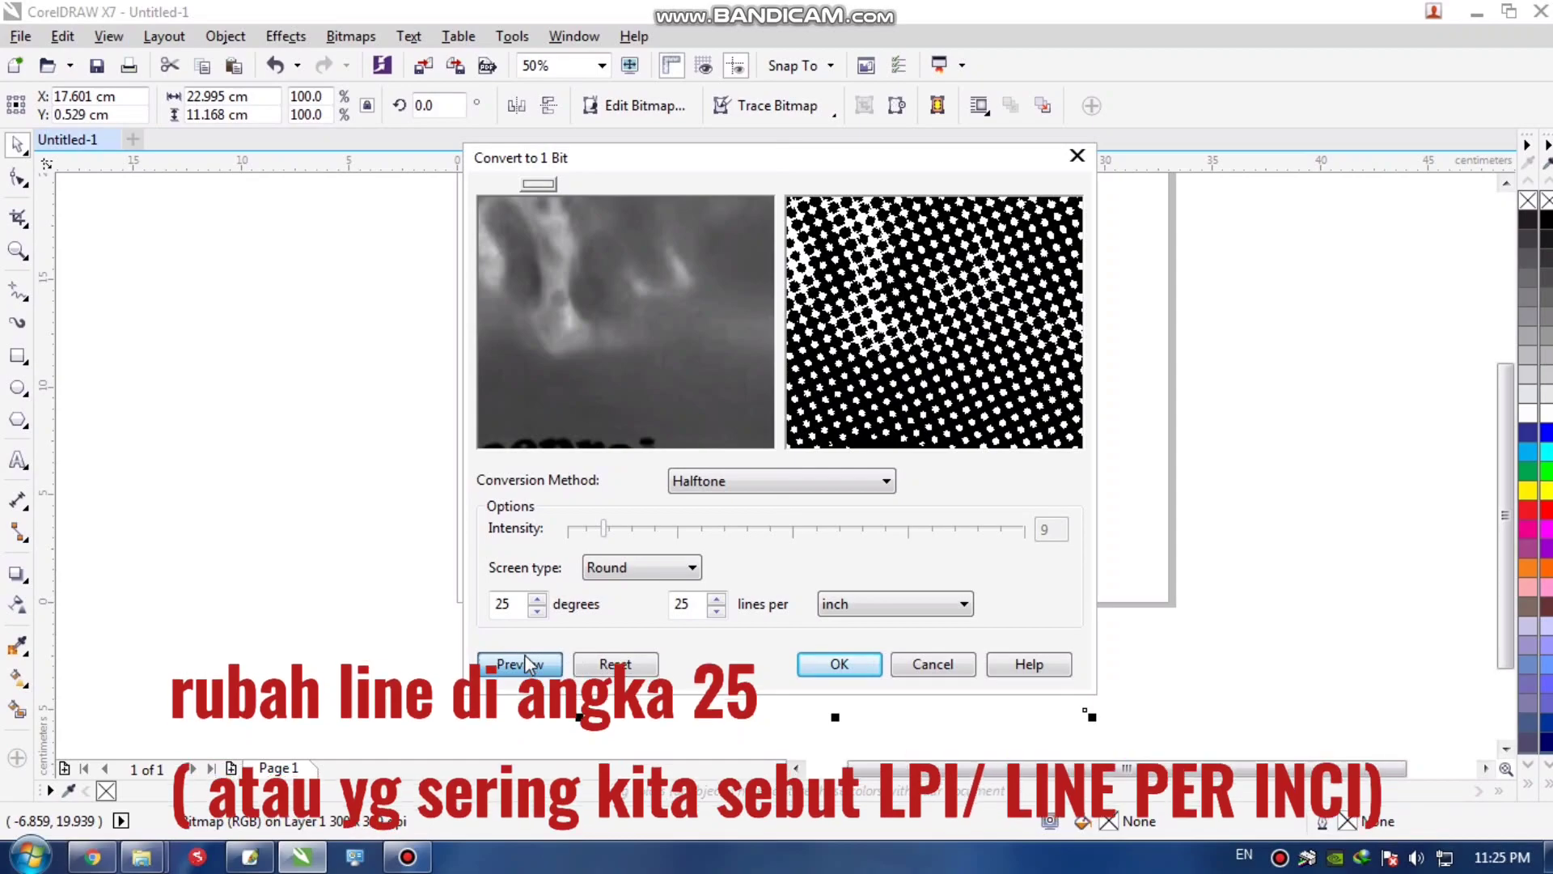
right_click(731, 360)
right_click(731, 360)
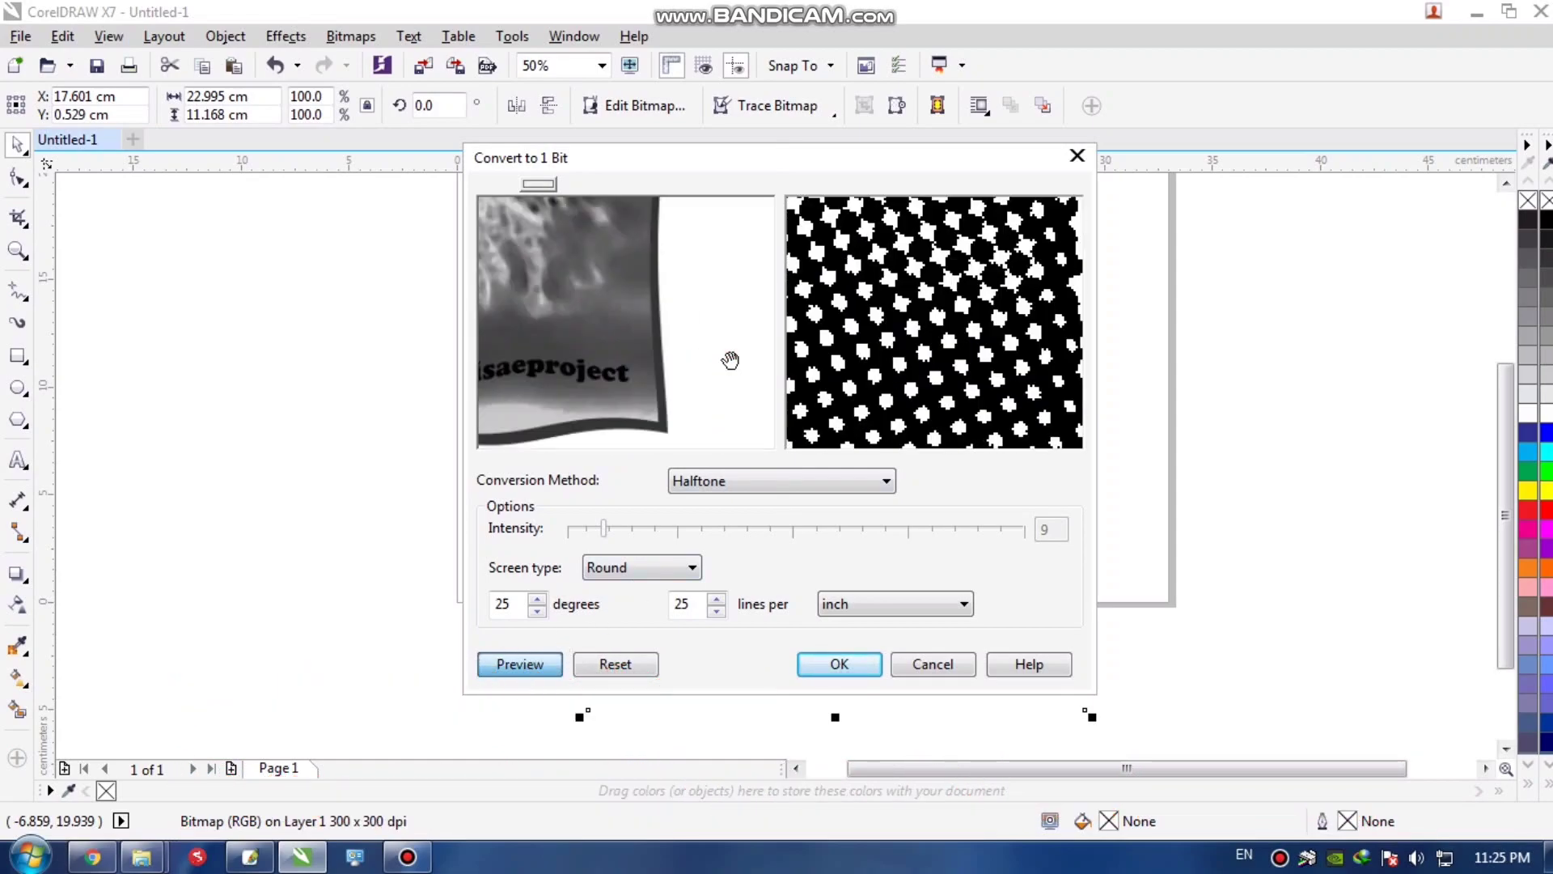
right_click(731, 359)
right_click(666, 344)
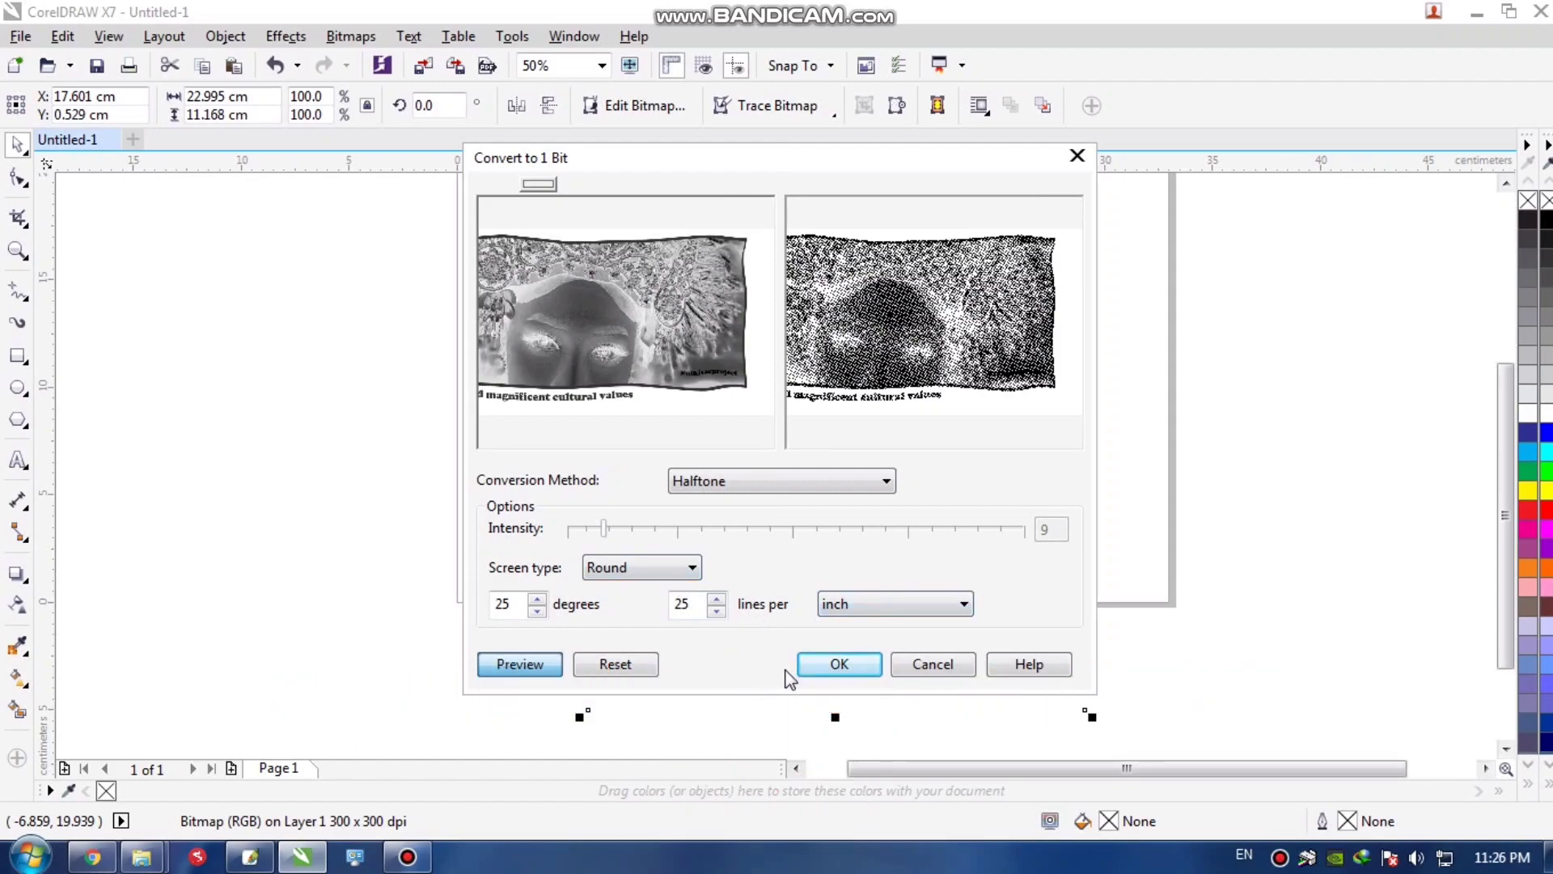
left_click(814, 665)
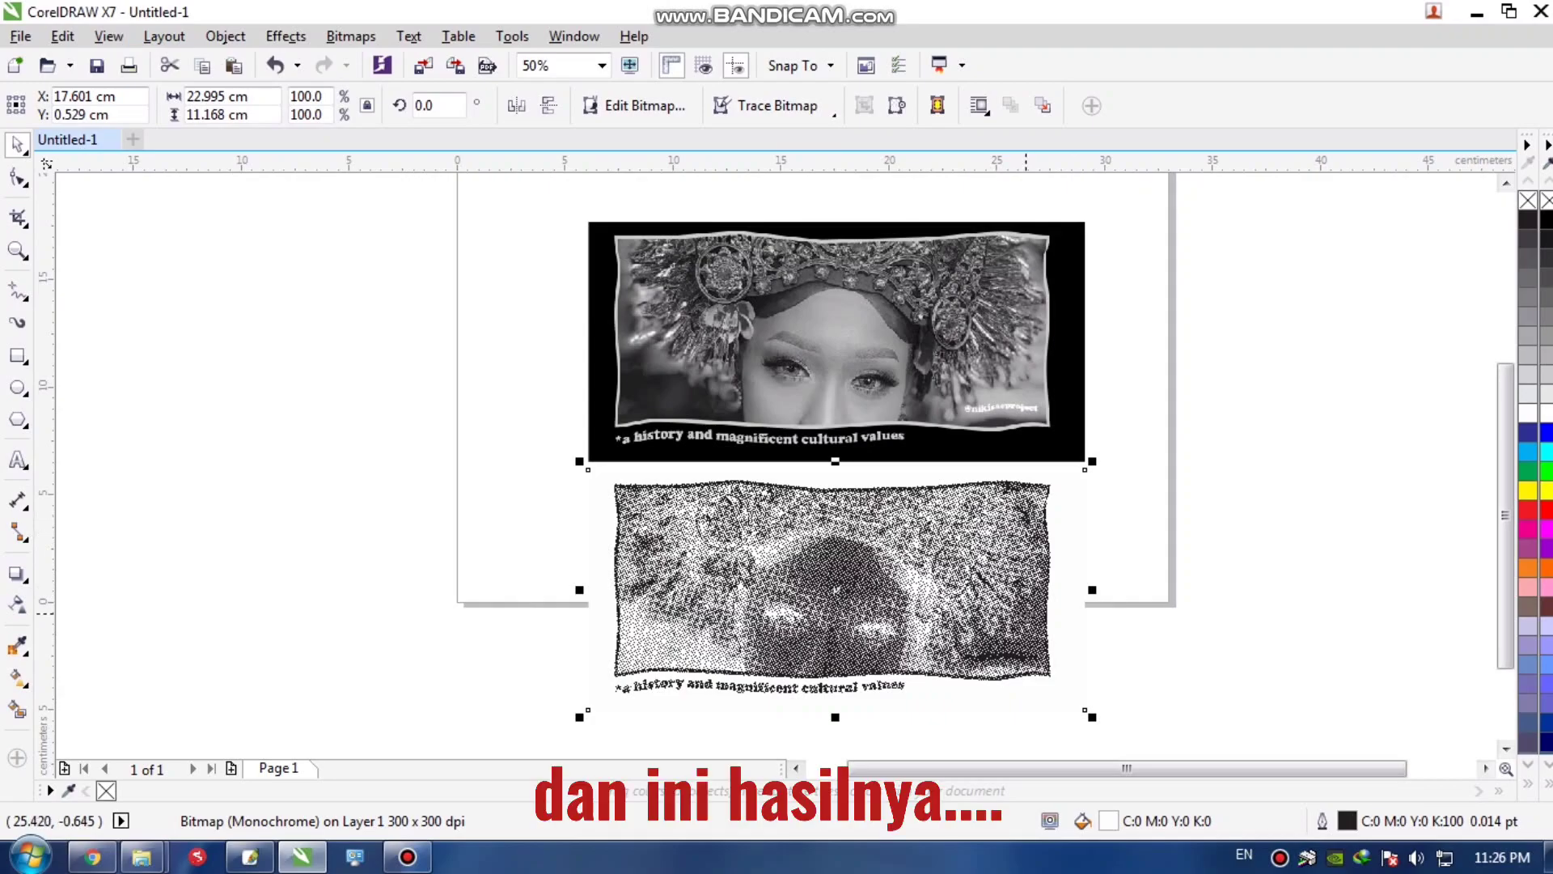
scroll(912, 644, "up", 1)
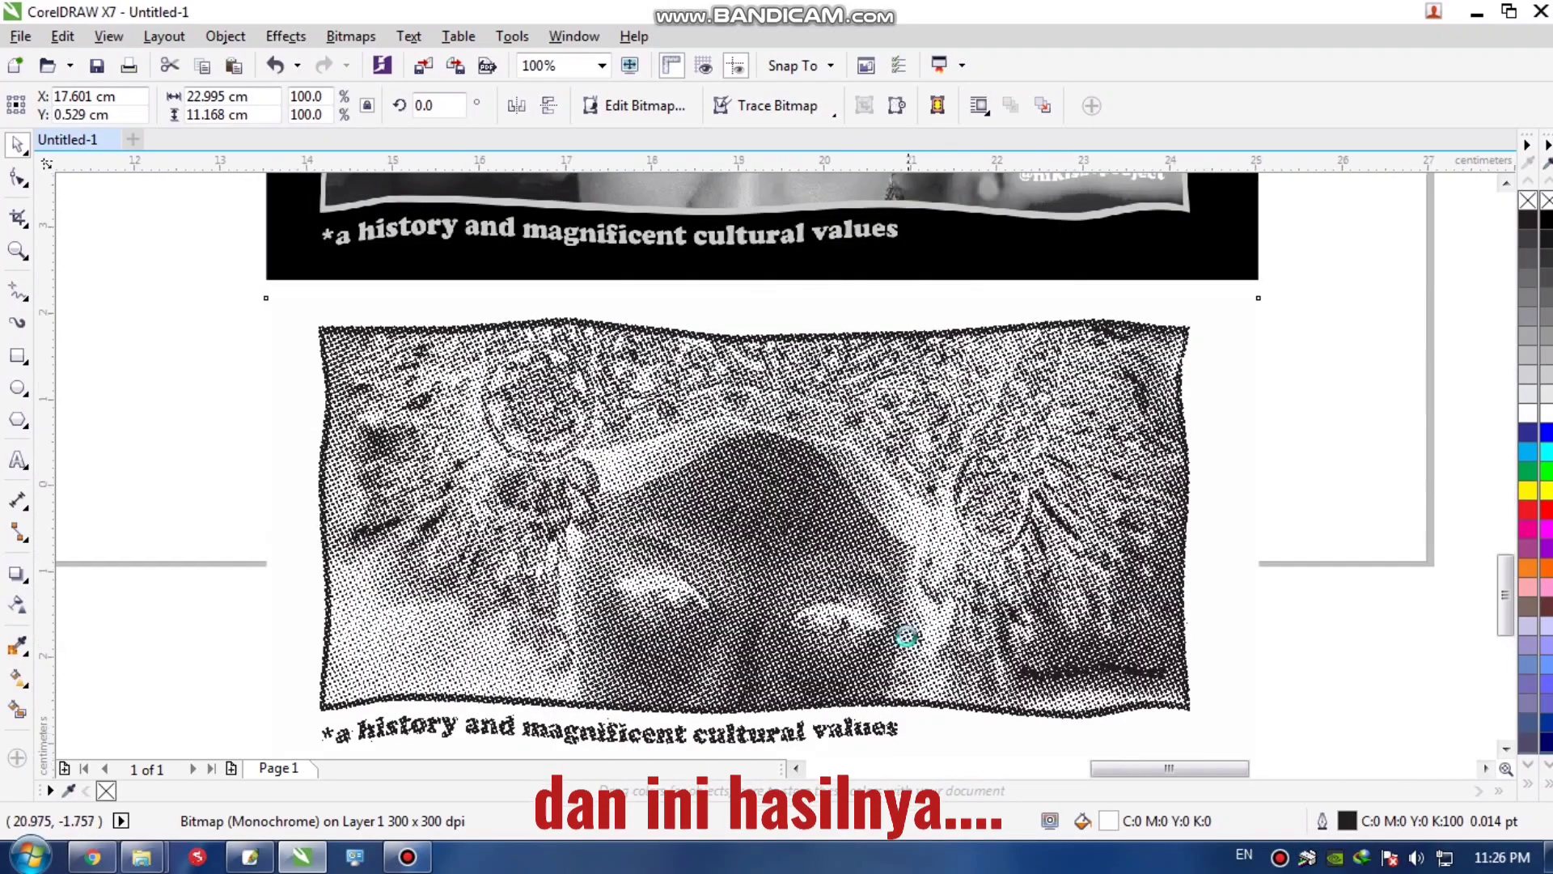
Step: Check the converted halftone bitmap's dots up close and remove its white fill to make the background transparent
scroll(908, 642, "up", 1)
scroll(905, 635, "up", 1)
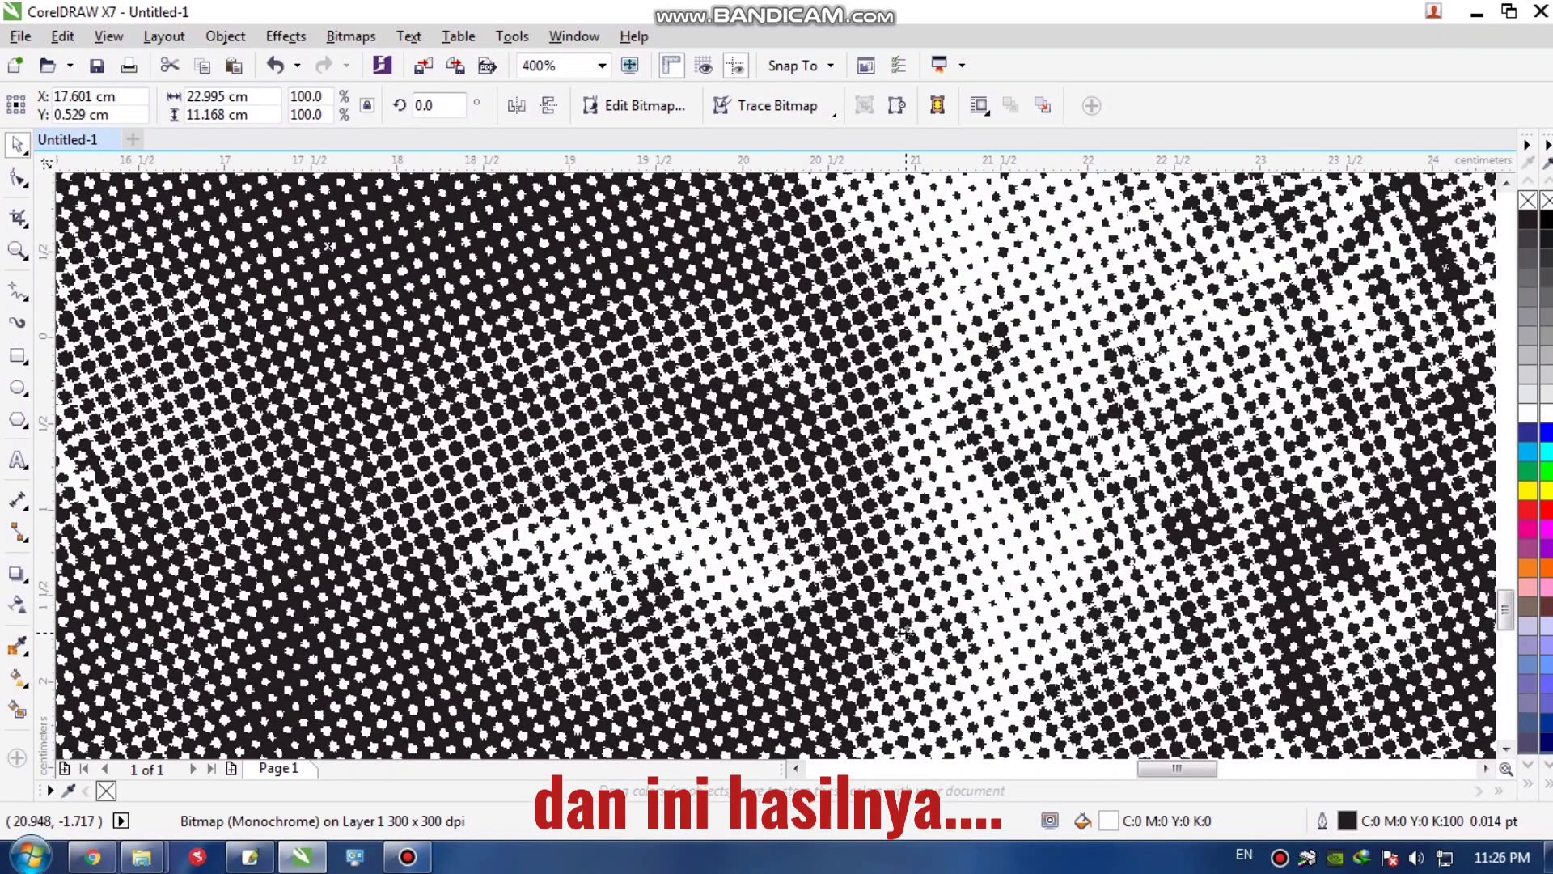
scroll(906, 635, "down", 2)
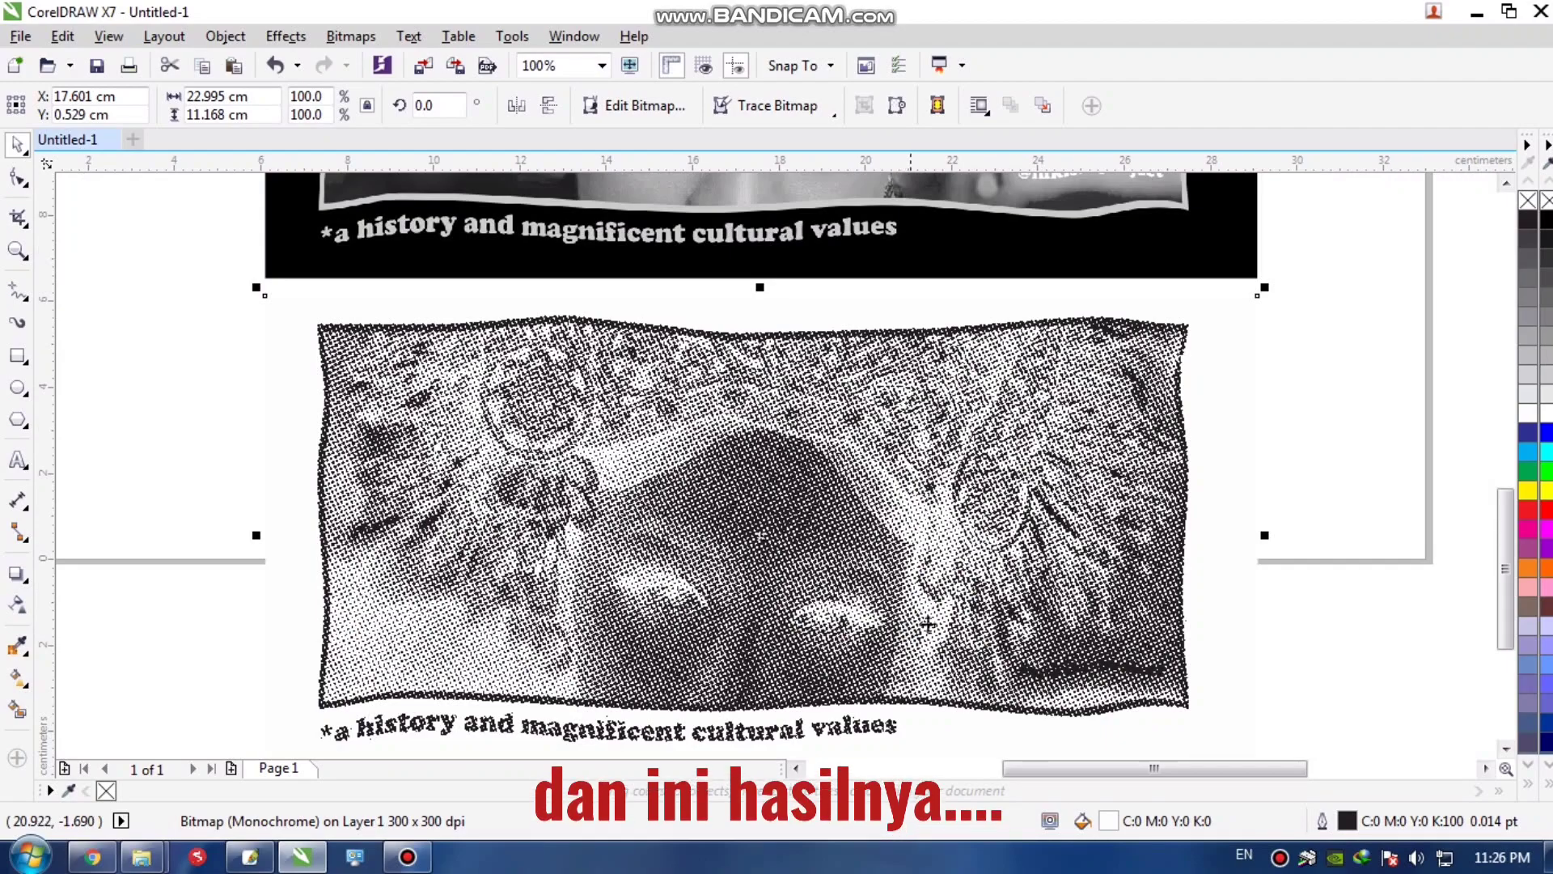
scroll(1172, 549, "down", 1)
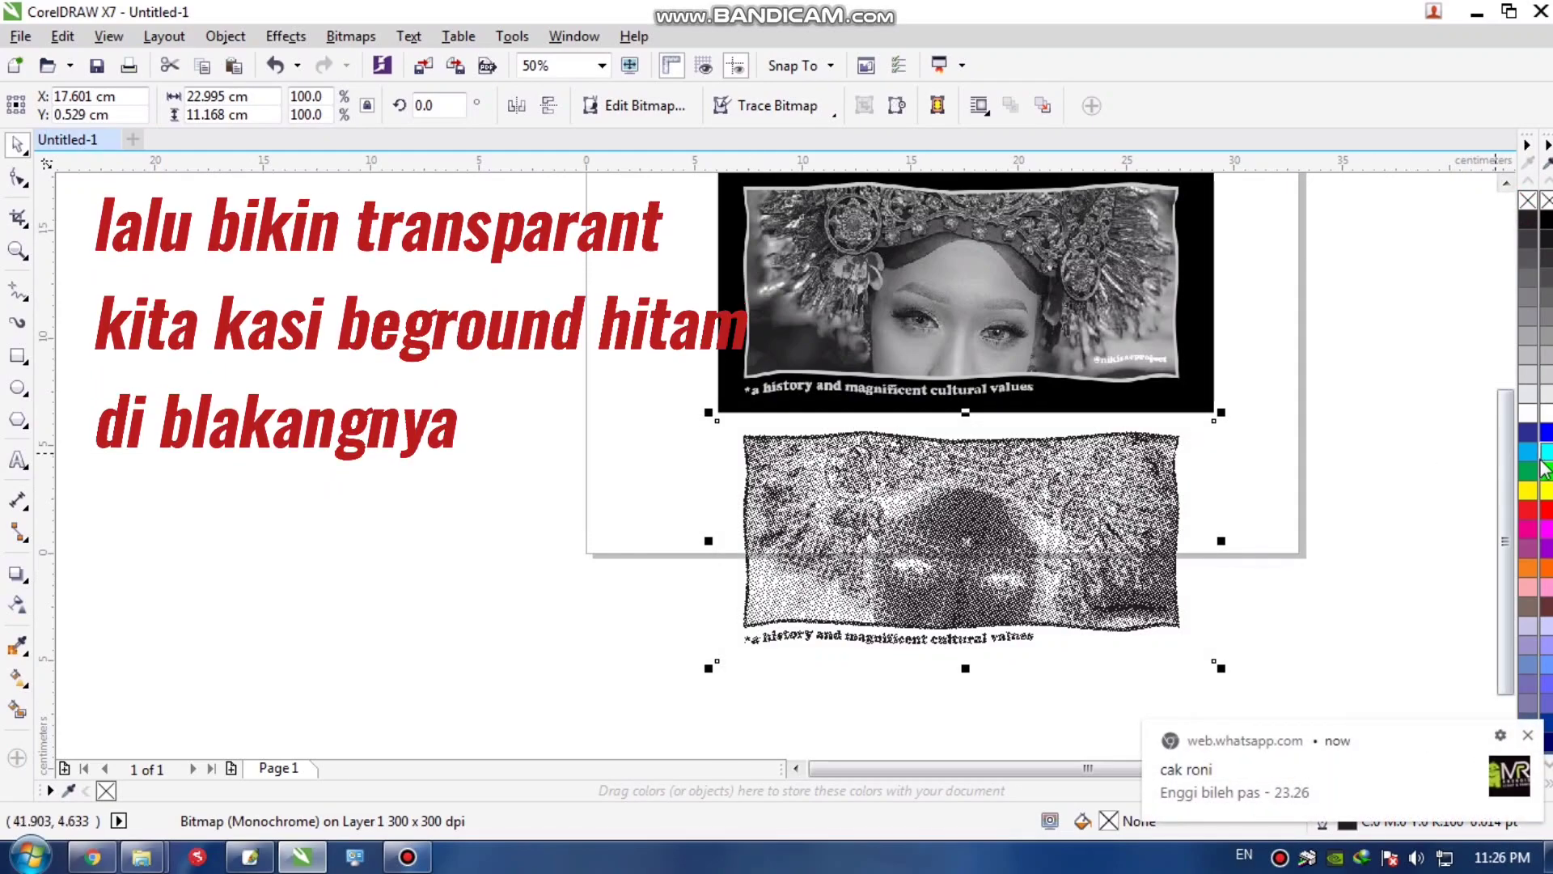
left_click(1526, 740)
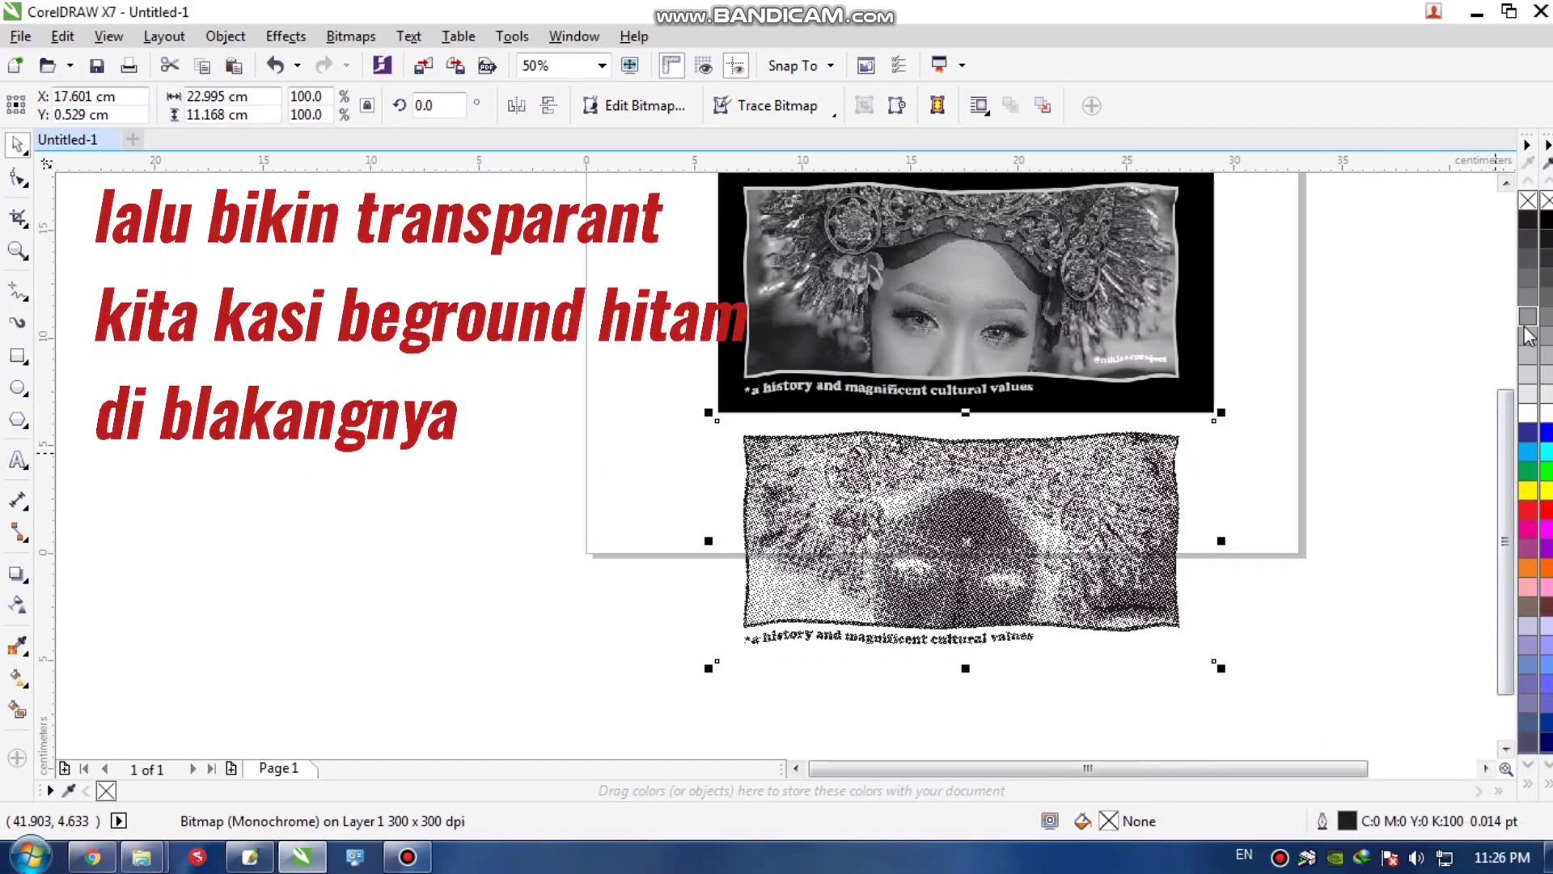
Step: Draw a black rectangle about 33 × 15 cm around the halftone bitmap and send it to the back
left_click(20, 357)
mouse_move(622, 395)
left_mouse_down()
mouse_move(1116, 696)
mouse_move(1345, 729)
mouse_move(1334, 717)
left_mouse_up()
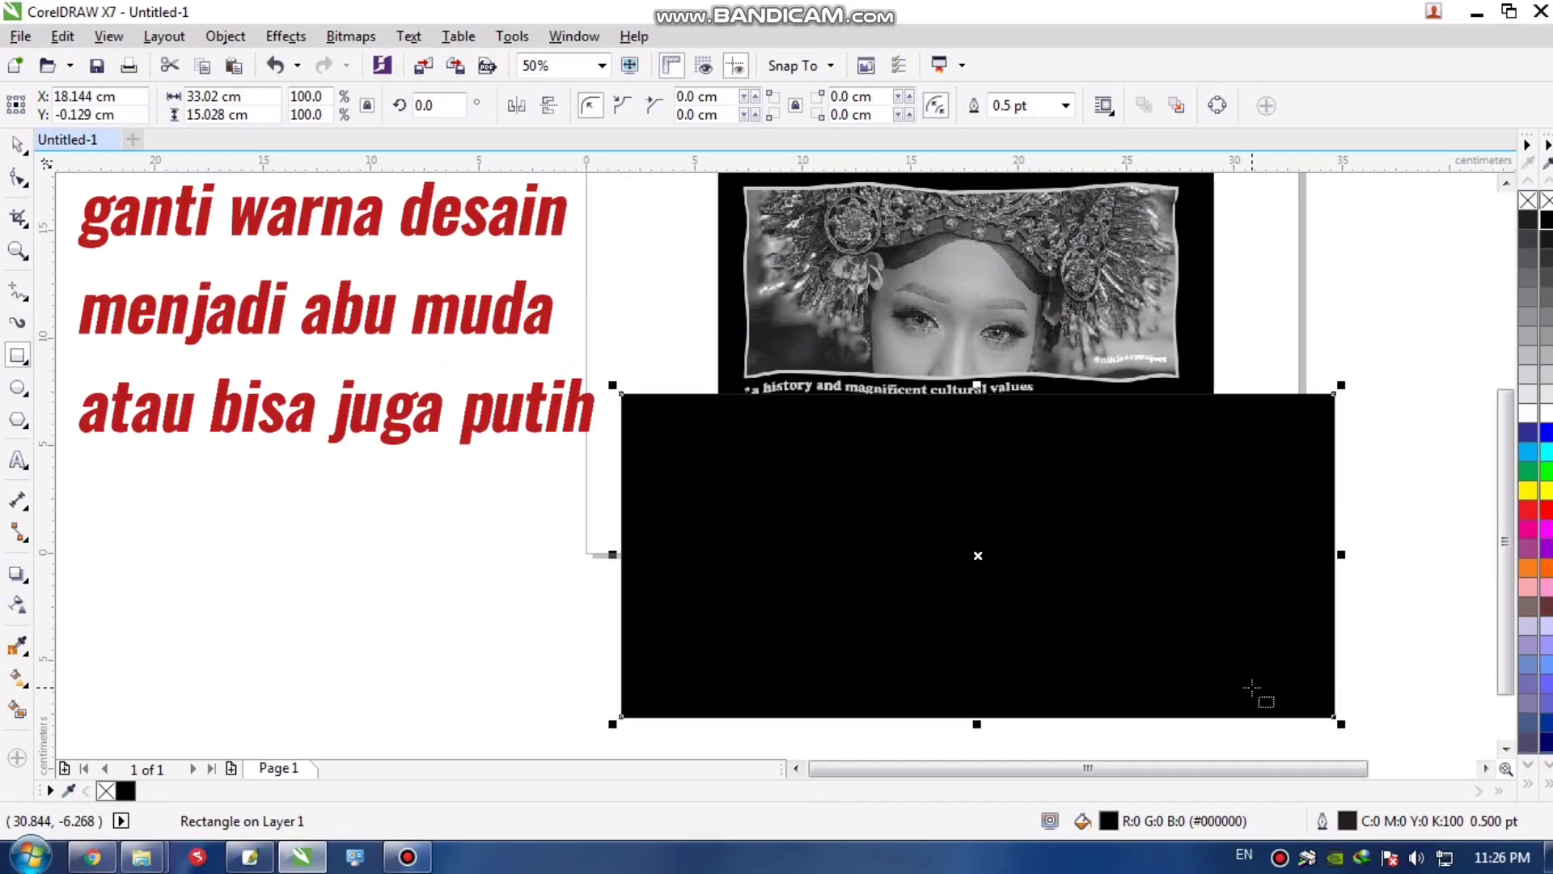
key("shift+Page_Down")
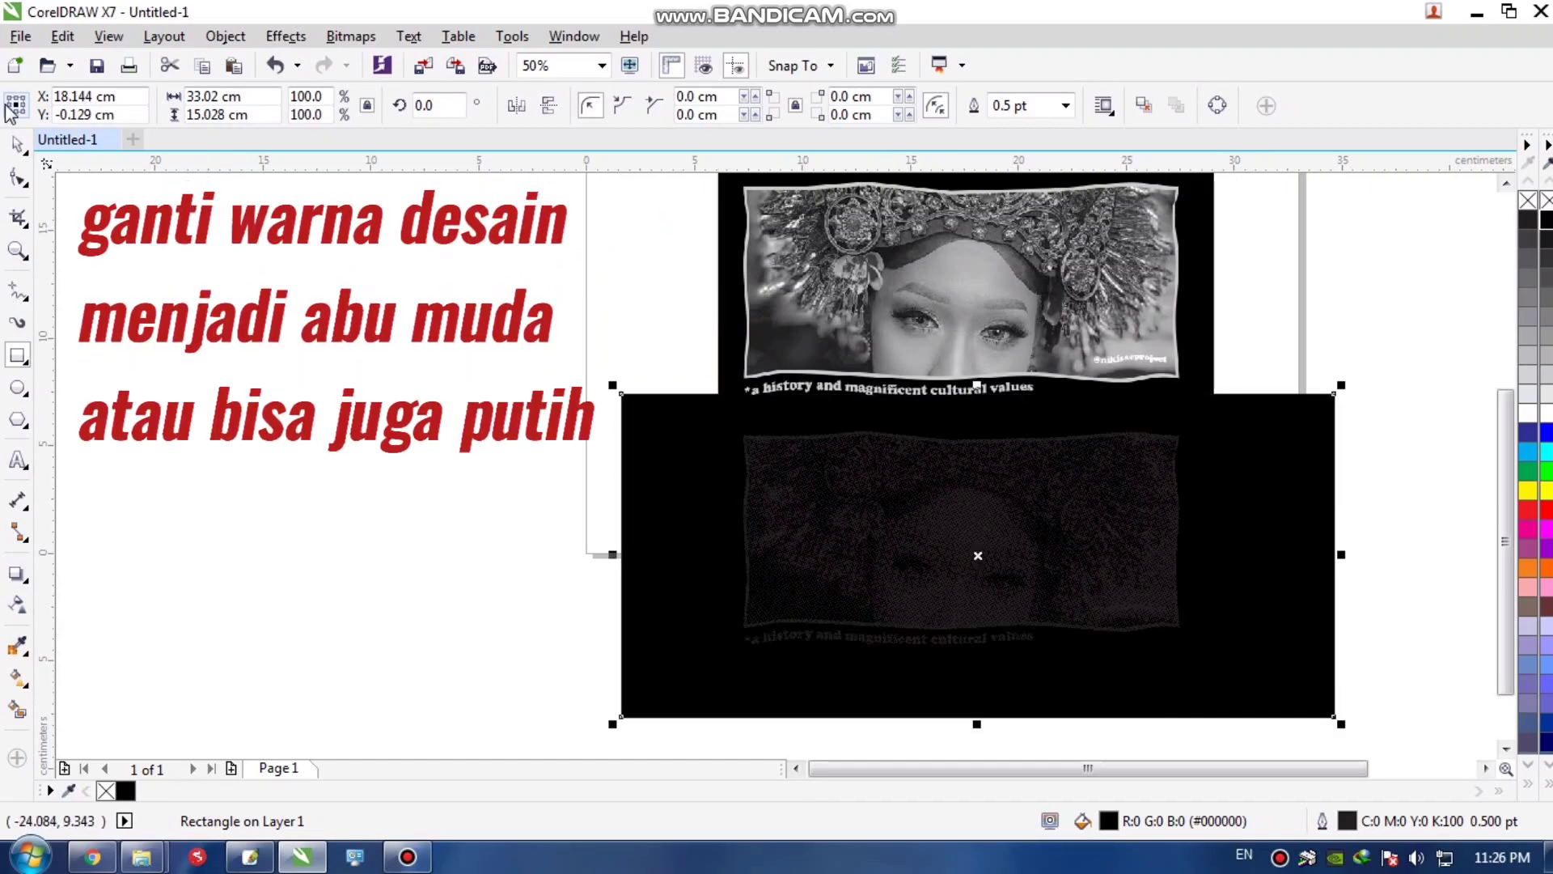
Step: Recolor the halftone bitmap's dots to 10% Black, keeping the bitmap's fill empty
left_click(20, 145)
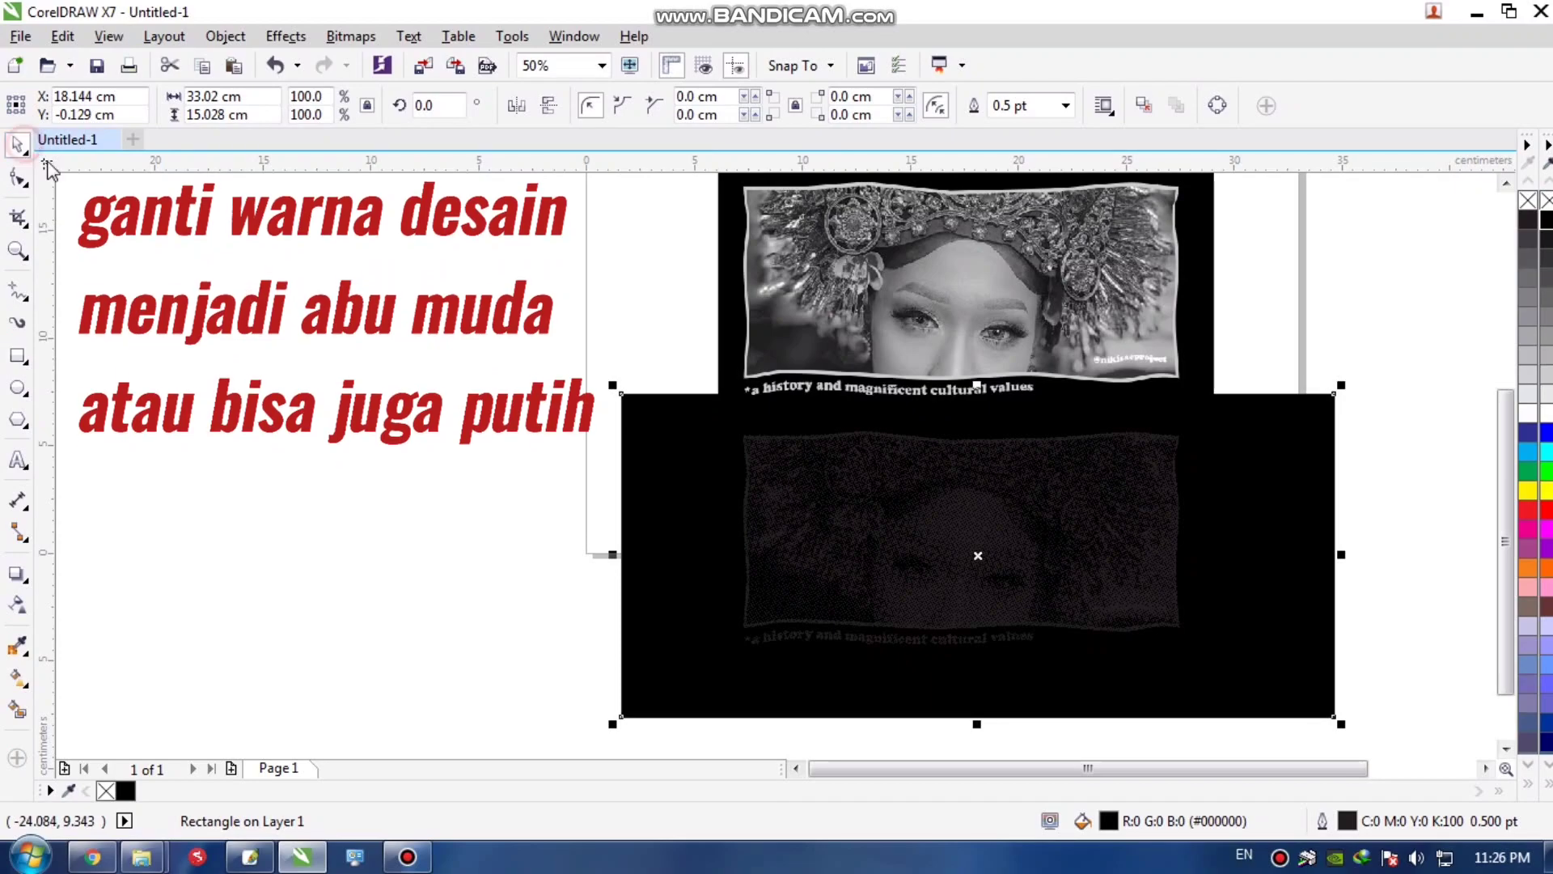
left_click(514, 564)
left_click(944, 519)
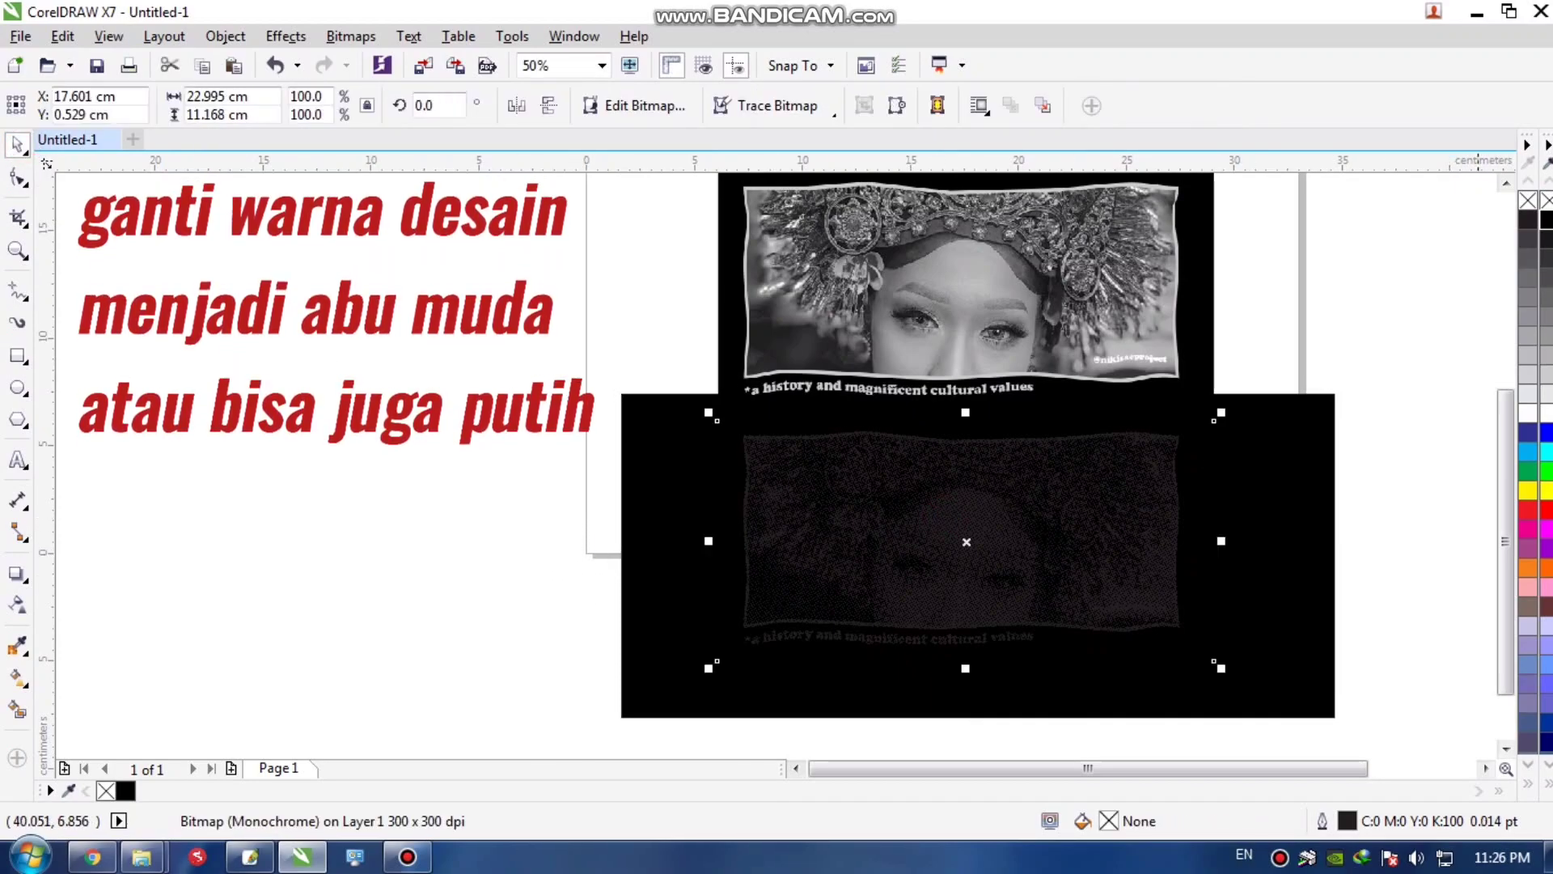
left_click(1546, 398)
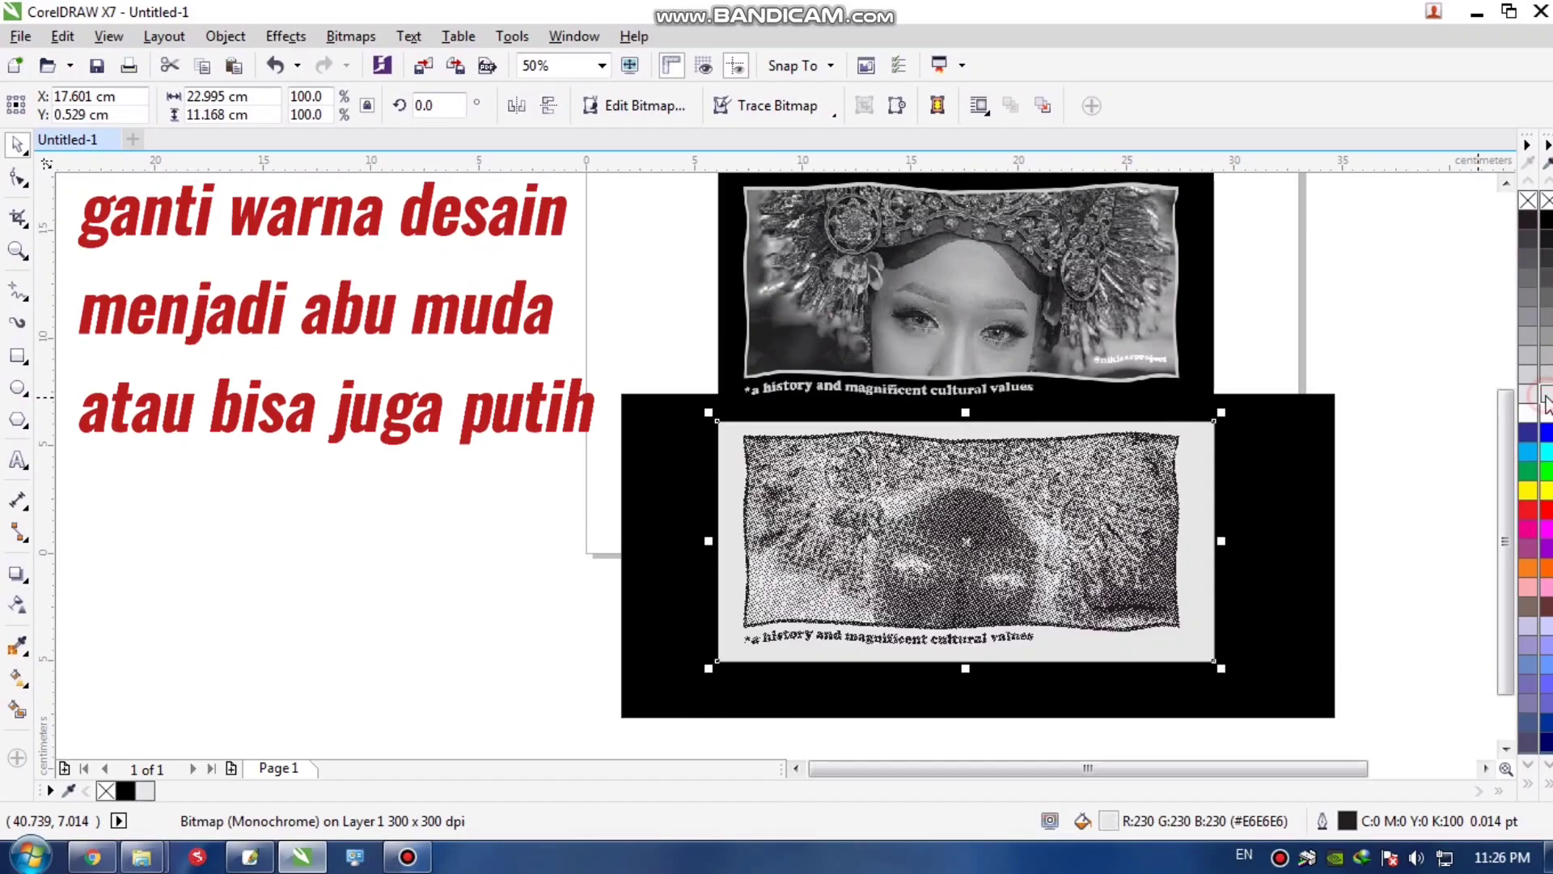
key("ctrl+z")
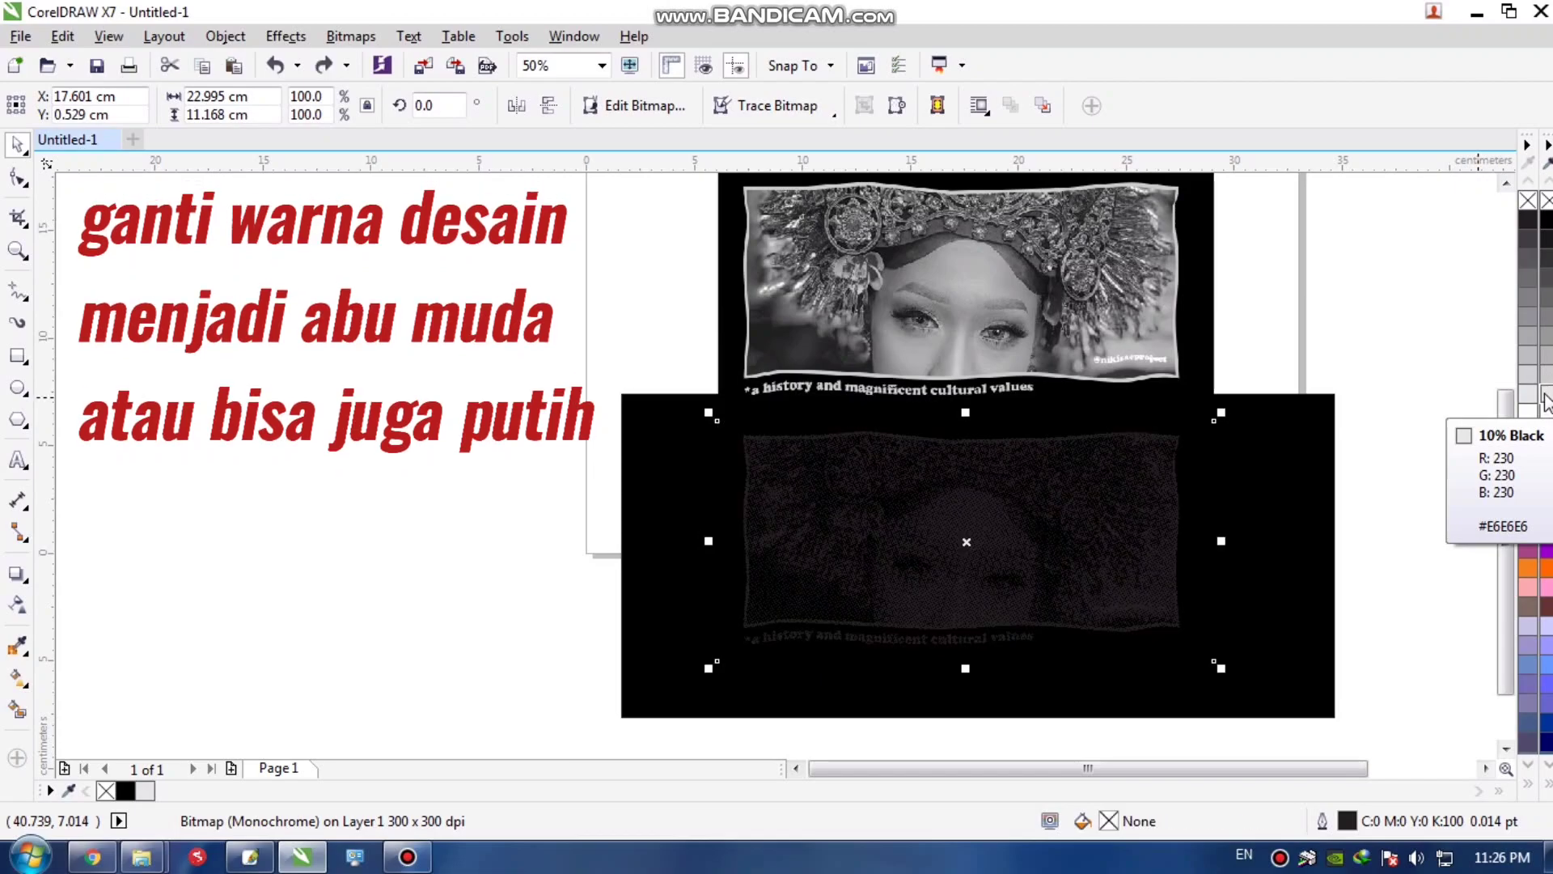
right_click(1547, 398)
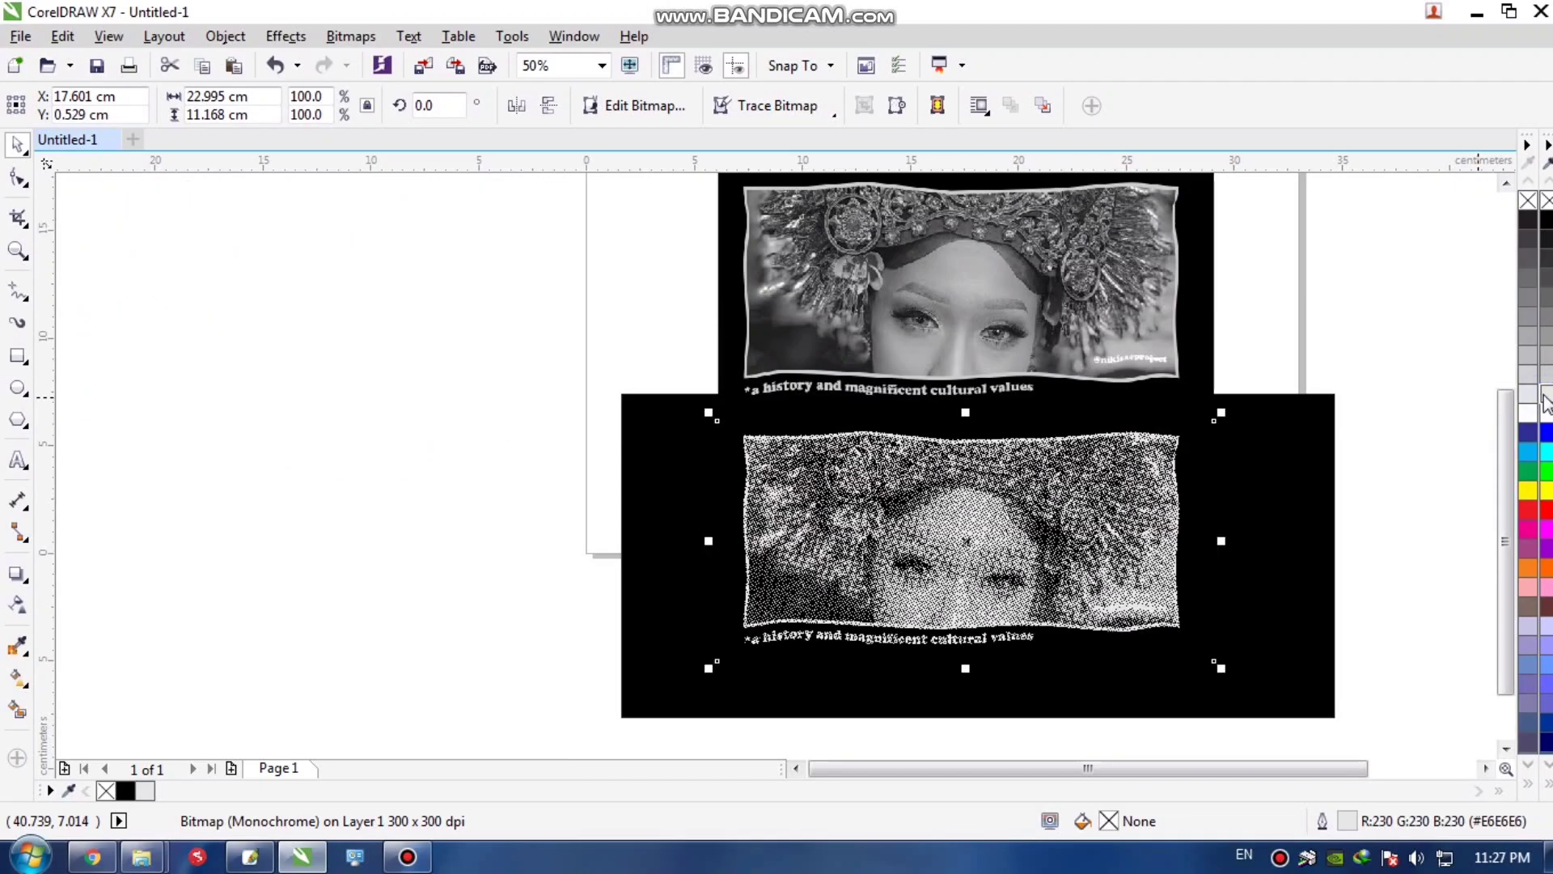
Step: Examine the light gray halftone dots, the caption and the picture edges against the black rectangle at several zoom levels
scroll(1075, 567, "up", 1)
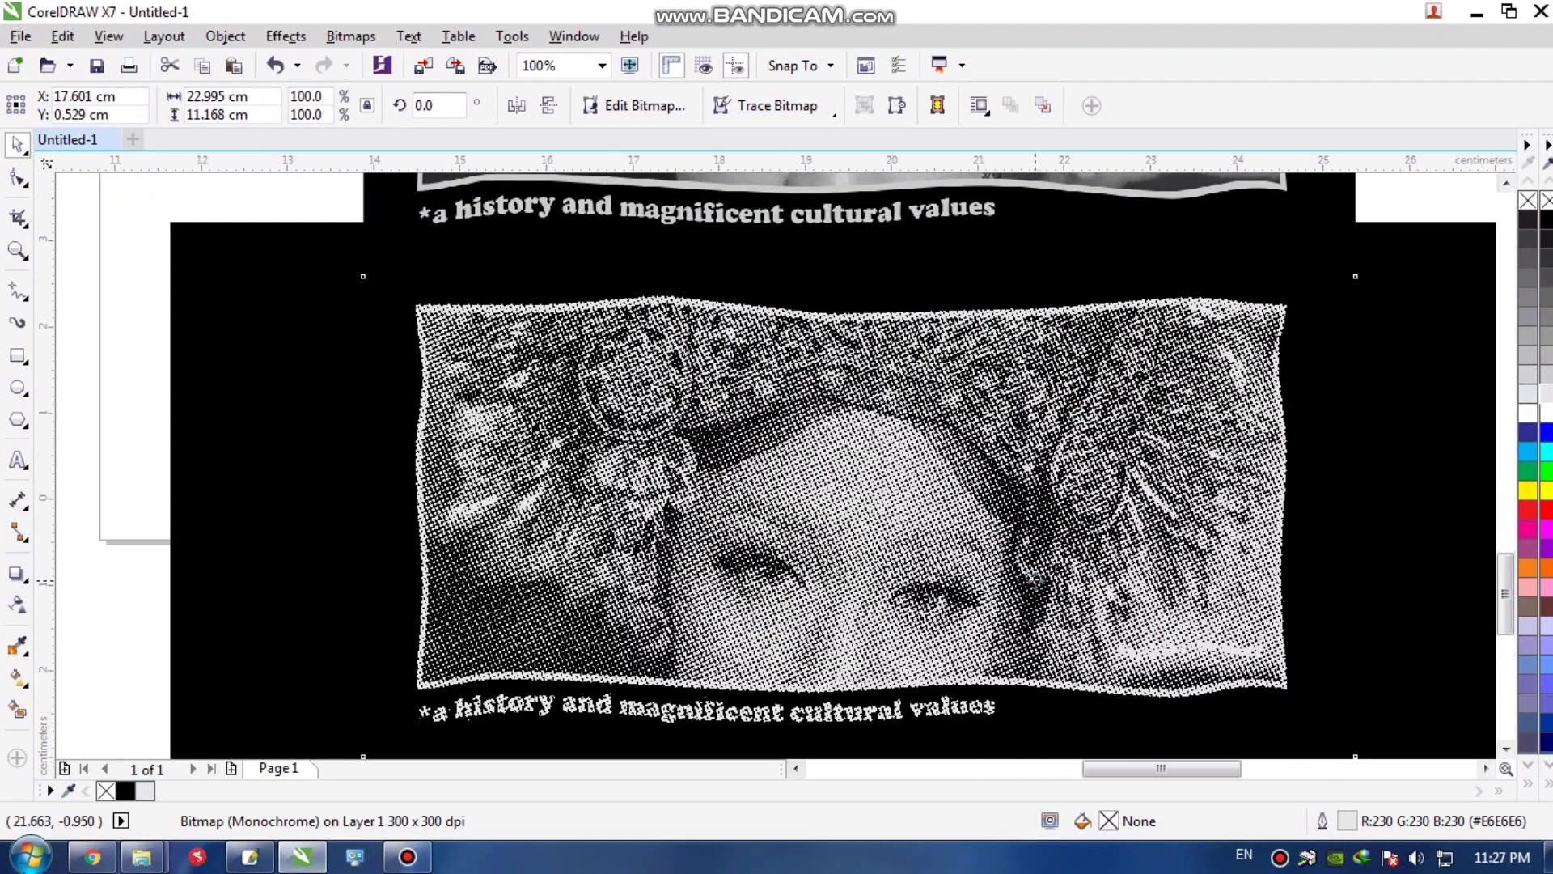
scroll(1072, 566, "up", 1)
scroll(1032, 582, "up", 1)
scroll(1031, 583, "down", 1)
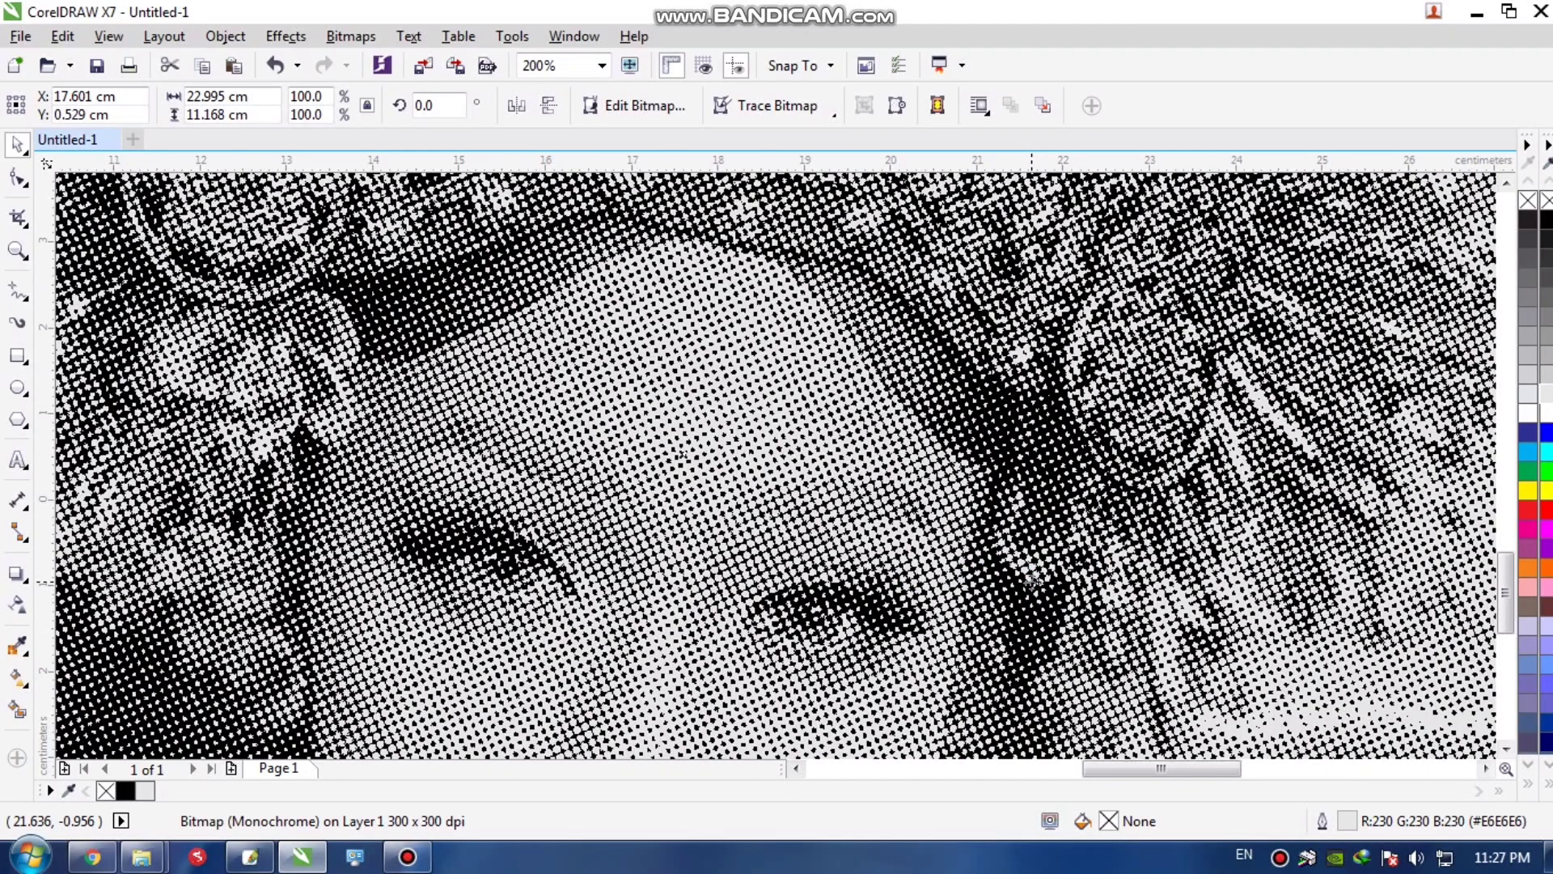
scroll(1031, 582, "down", 1)
scroll(728, 720, "up", 1)
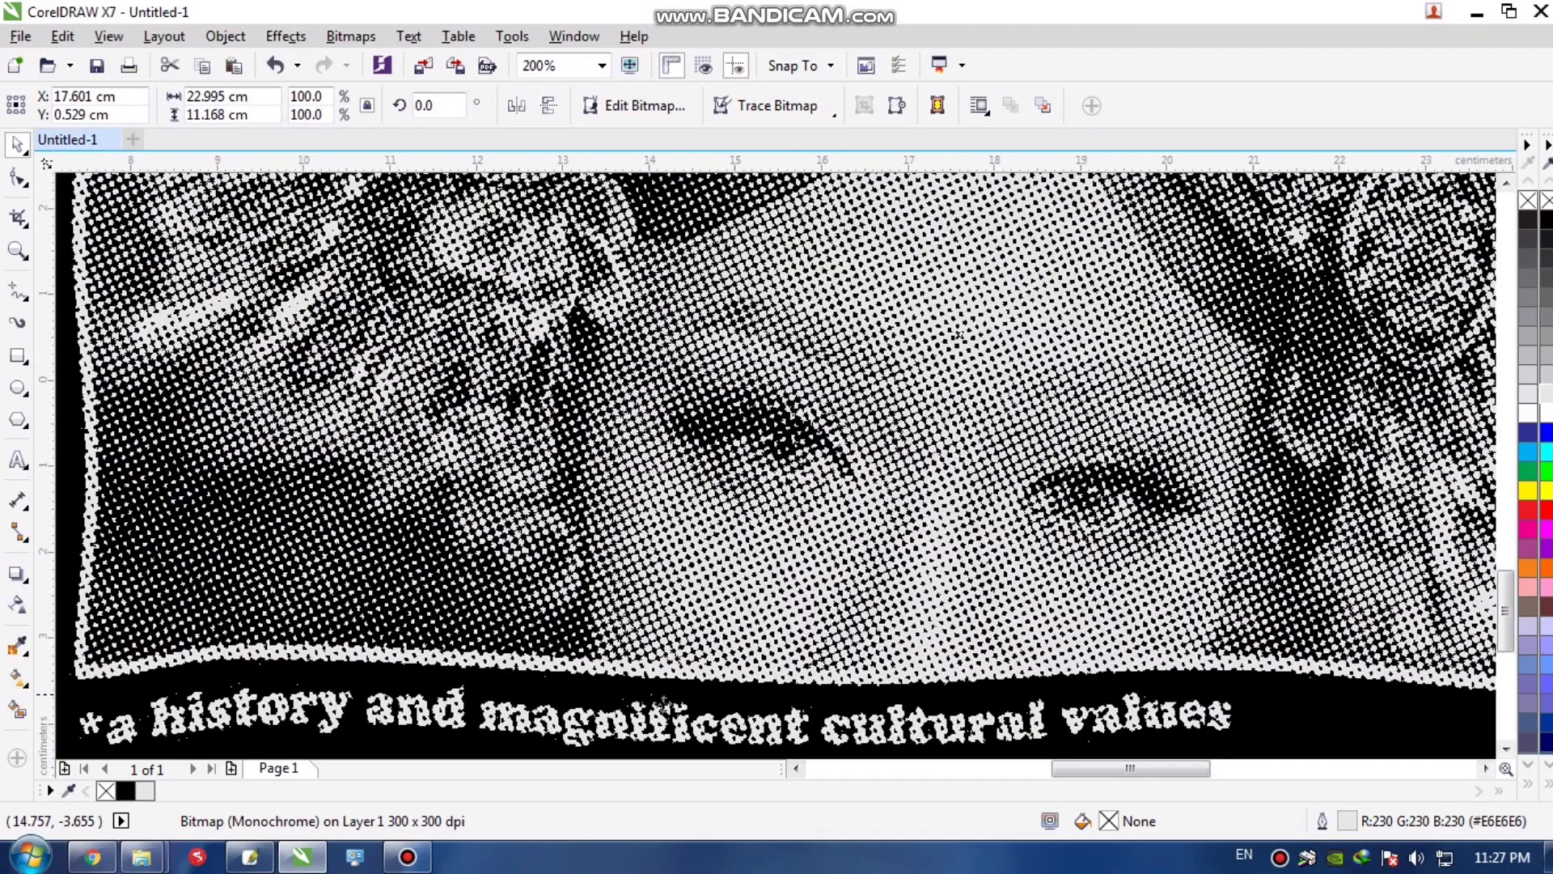
scroll(399, 617, "up", 1)
scroll(478, 461, "down", 1)
scroll(480, 457, "up", 1)
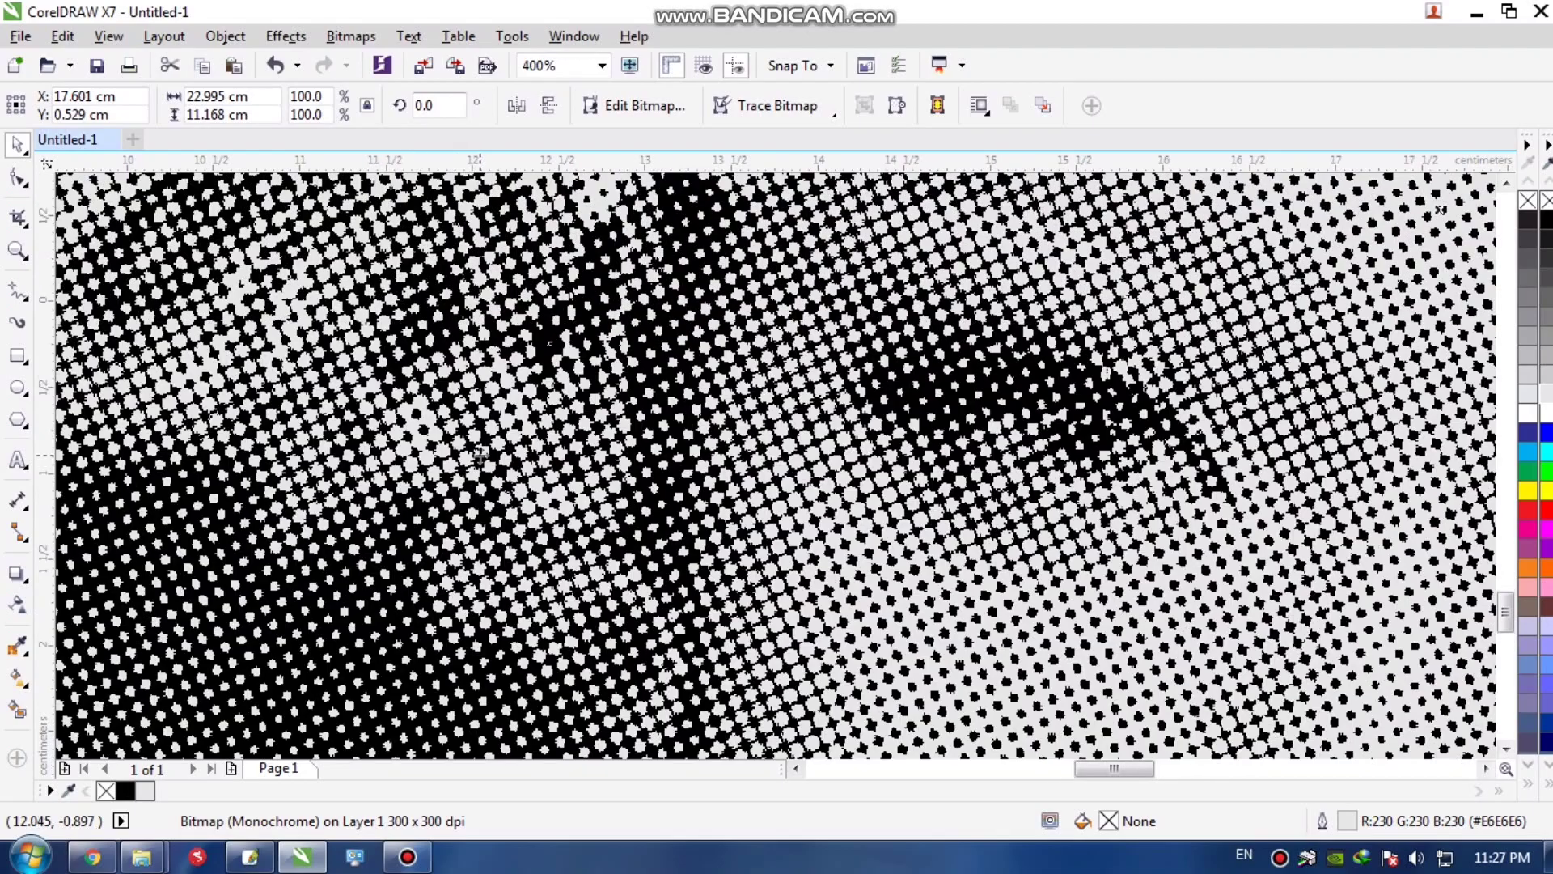
scroll(479, 457, "down", 1)
scroll(484, 466, "up", 1)
scroll(484, 466, "down", 2)
scroll(1102, 525, "up", 2)
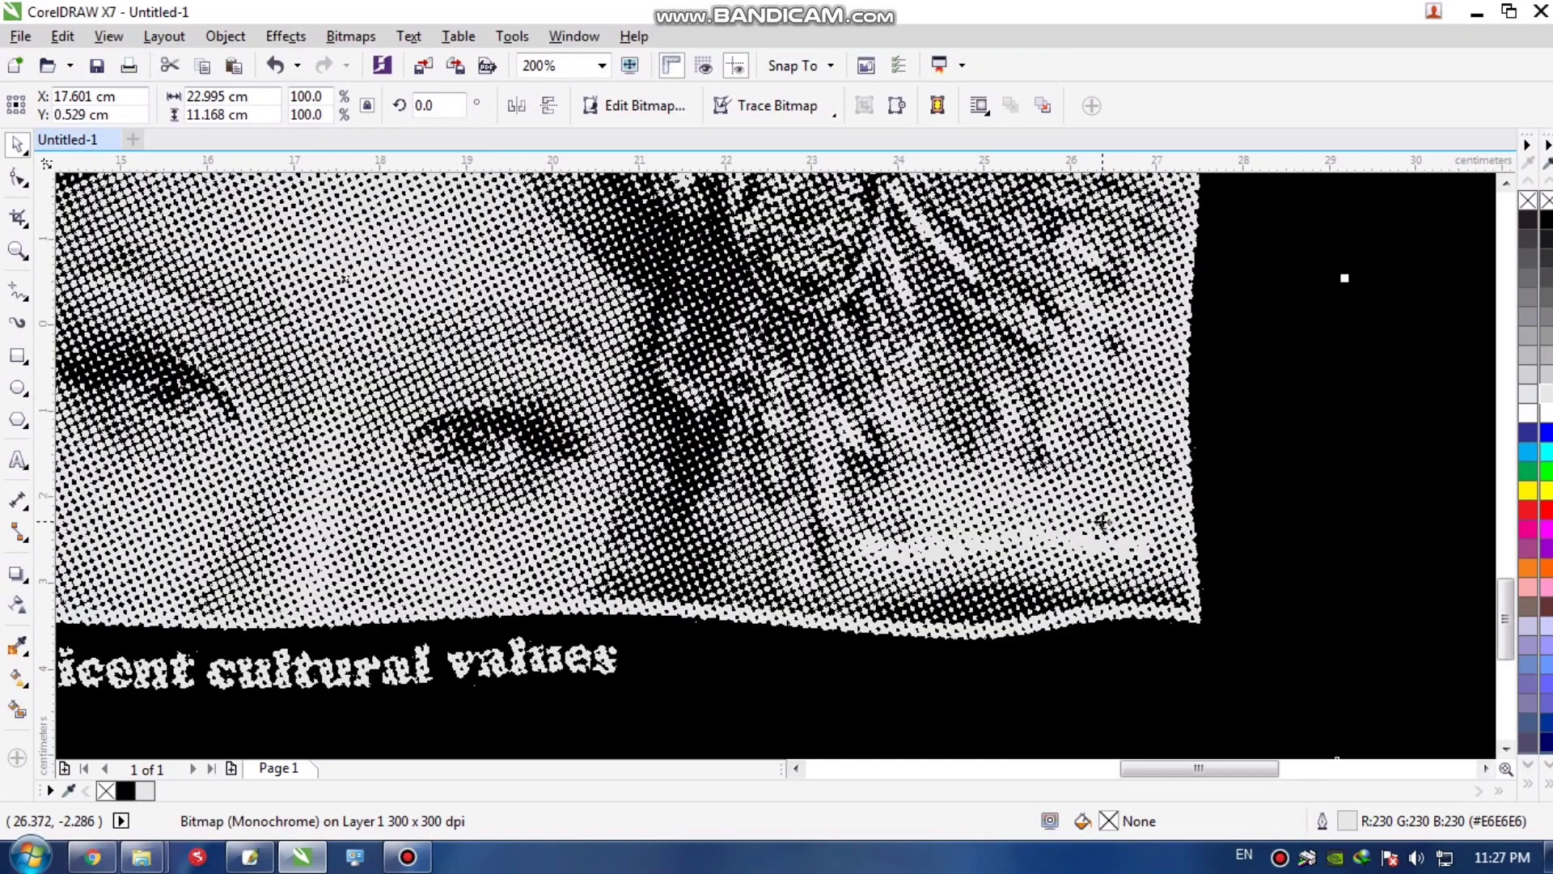
scroll(1102, 522, "down", 2)
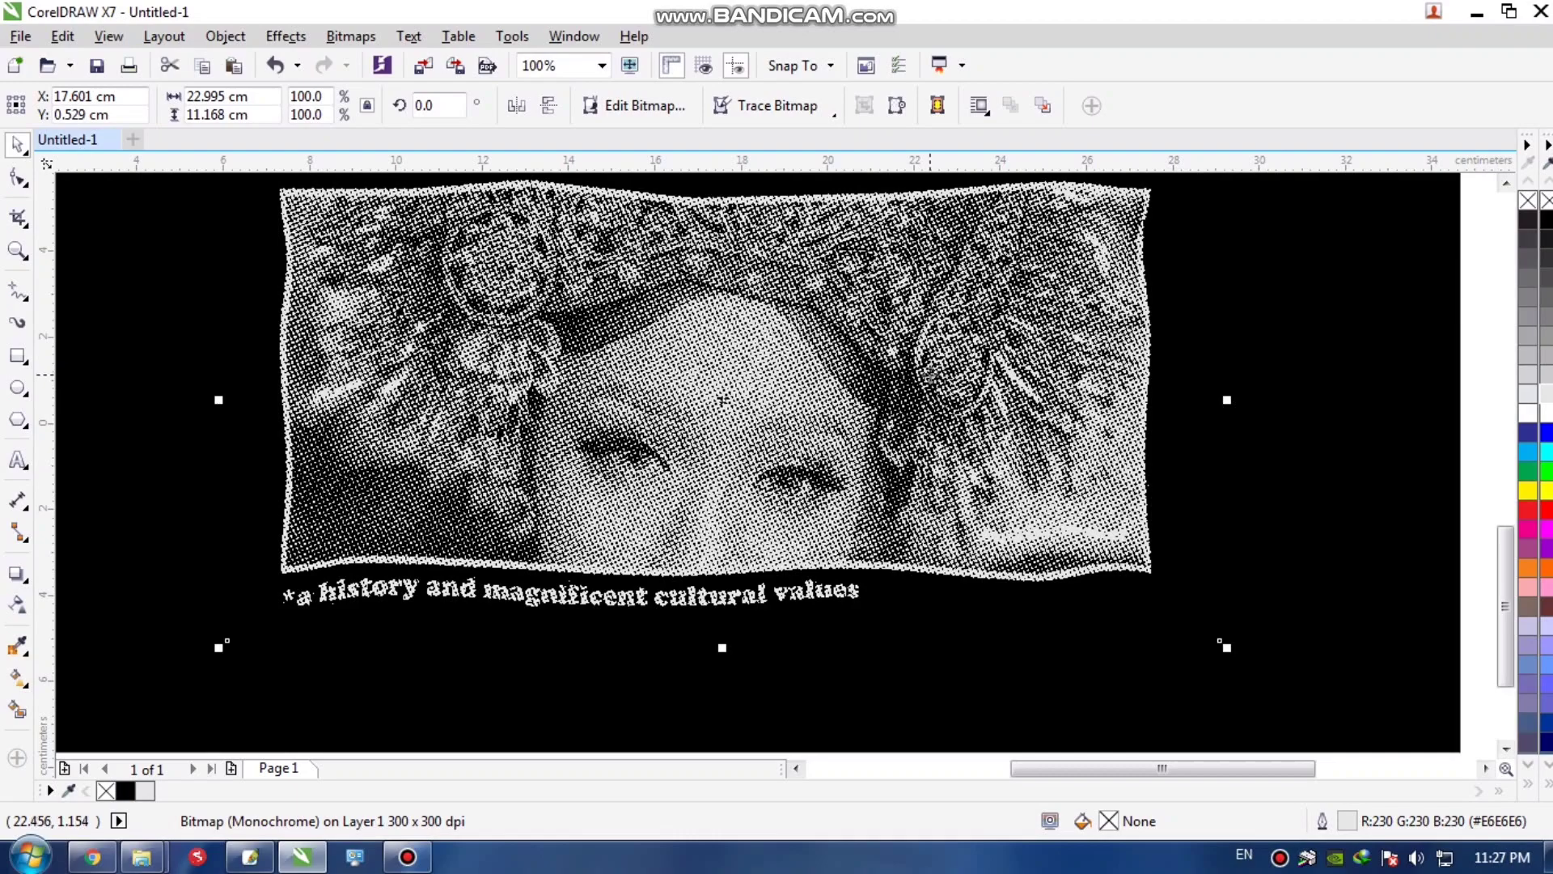
scroll(929, 375, "down", 1)
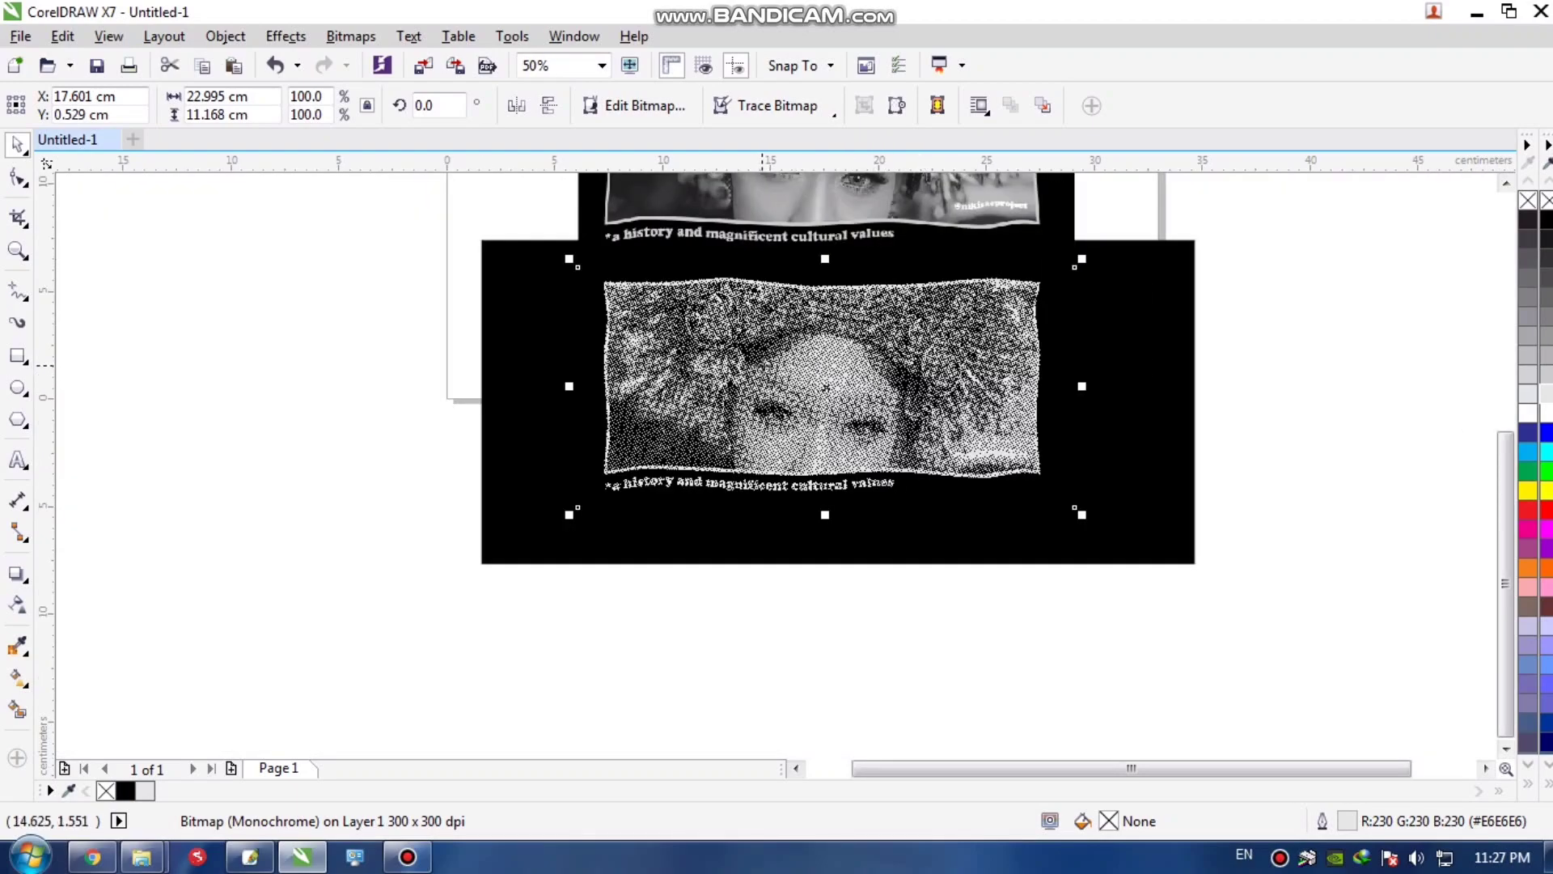
Step: Delete the original grayscale picture, and center the halftone bitmap and its black rectangle on the page
scroll(764, 364, "down", 1)
left_click(799, 252)
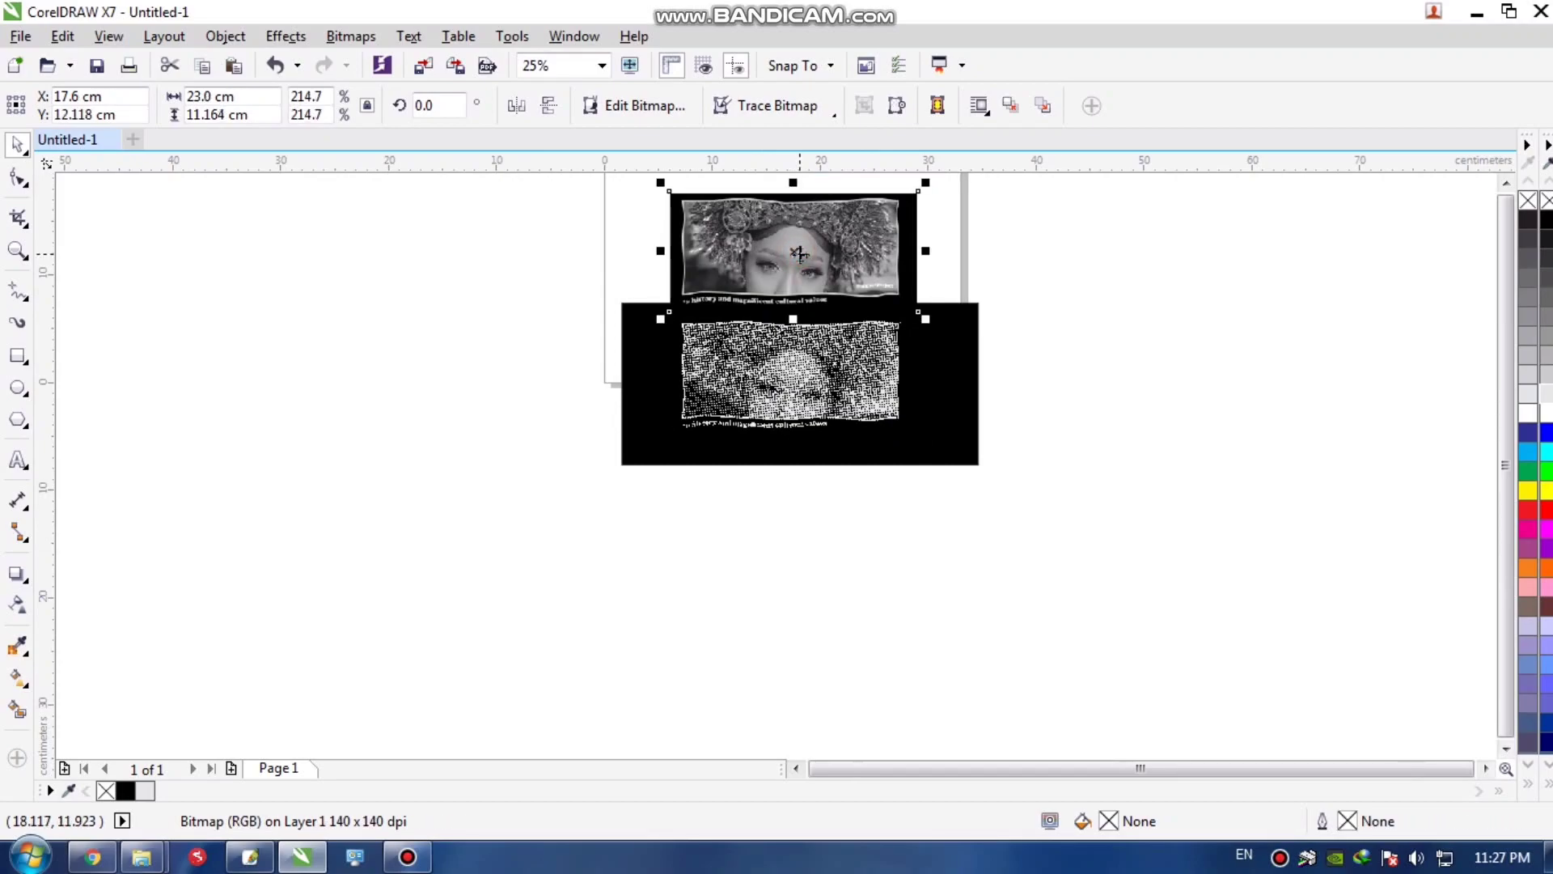
key("Delete")
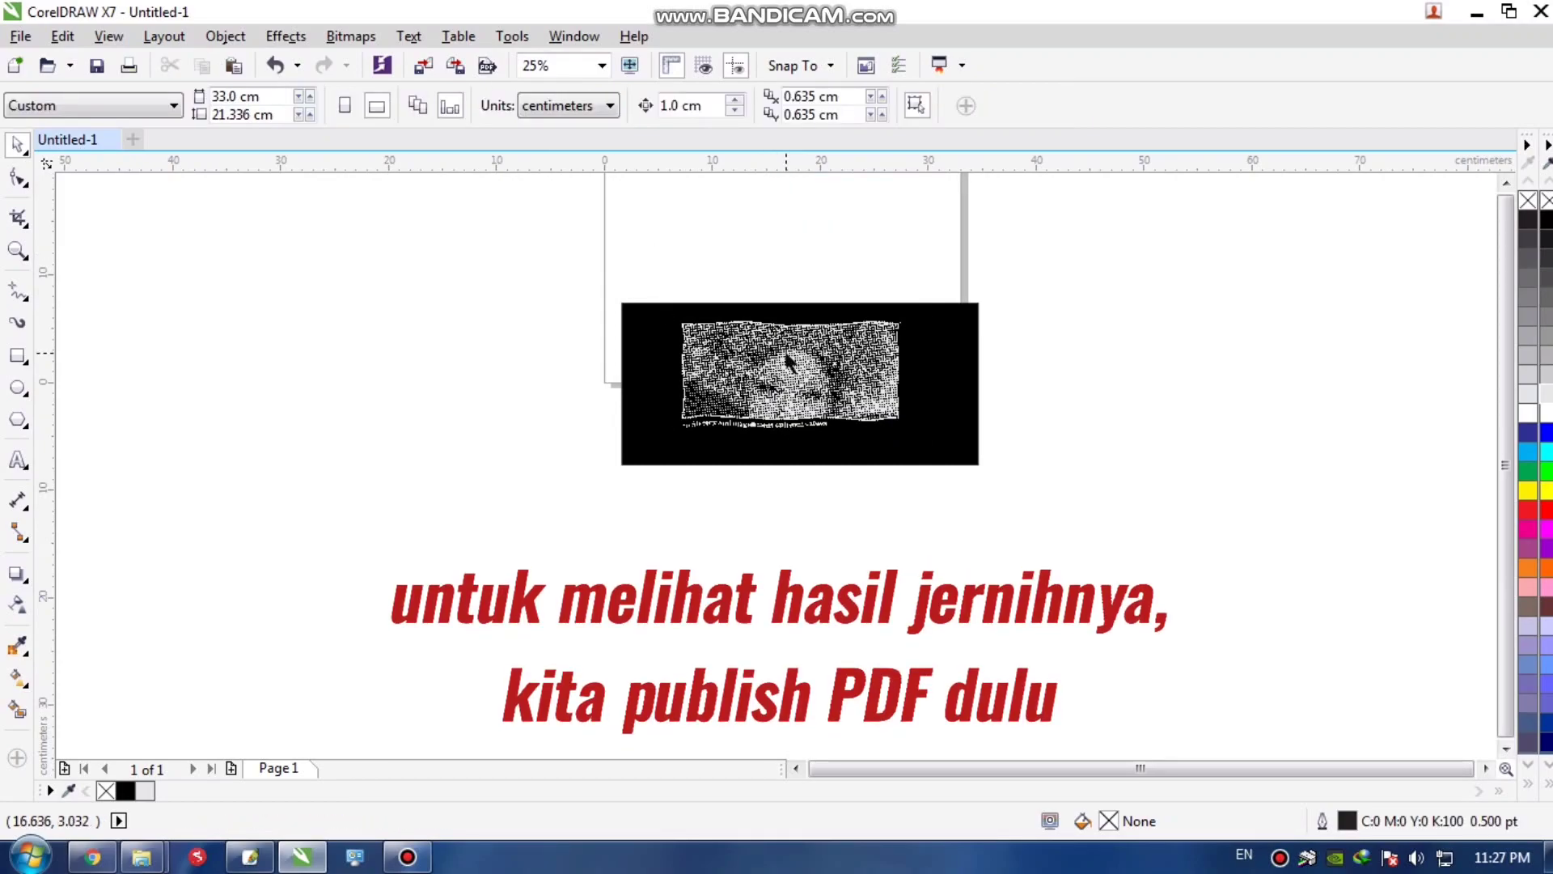
left_click_drag(589, 267, 1109, 495)
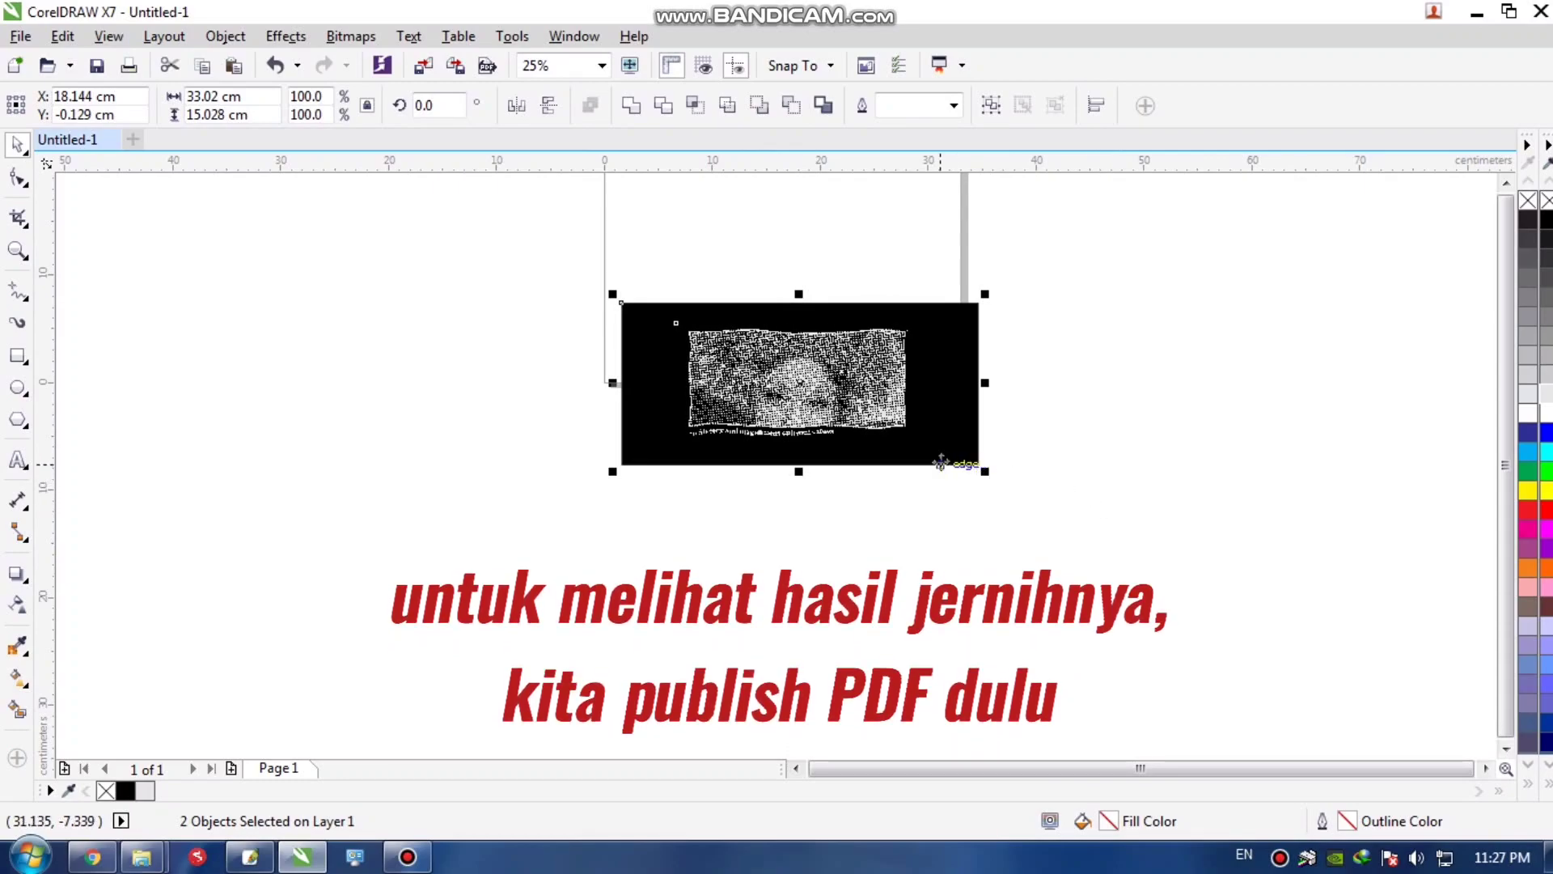
key("p")
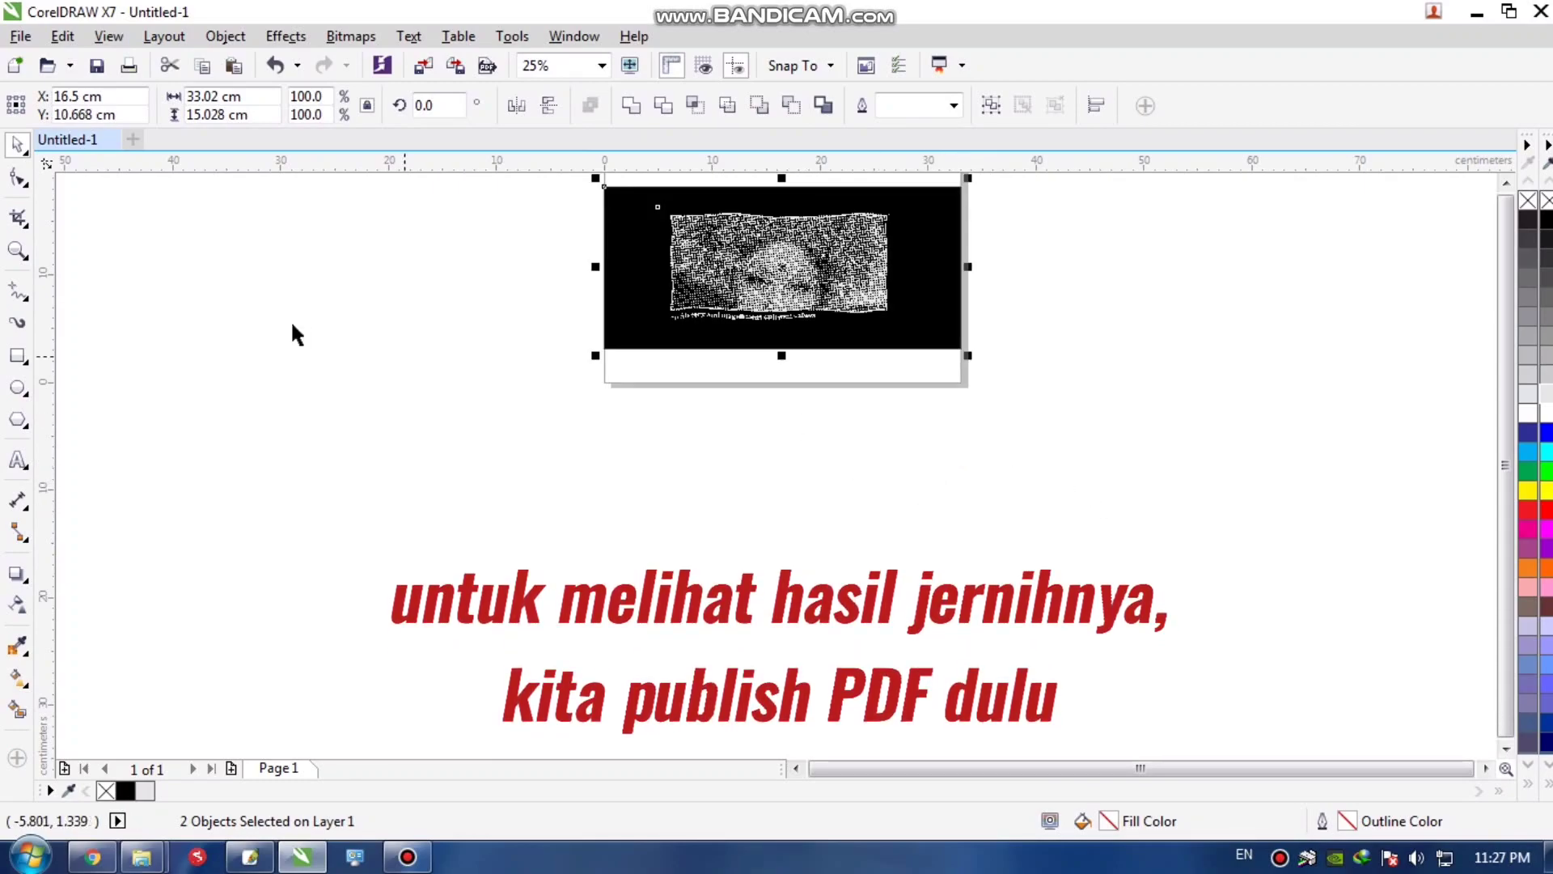
Step: Publish the document as a PDF named contoh in the 2021 folder on drive E
left_click(13, 39)
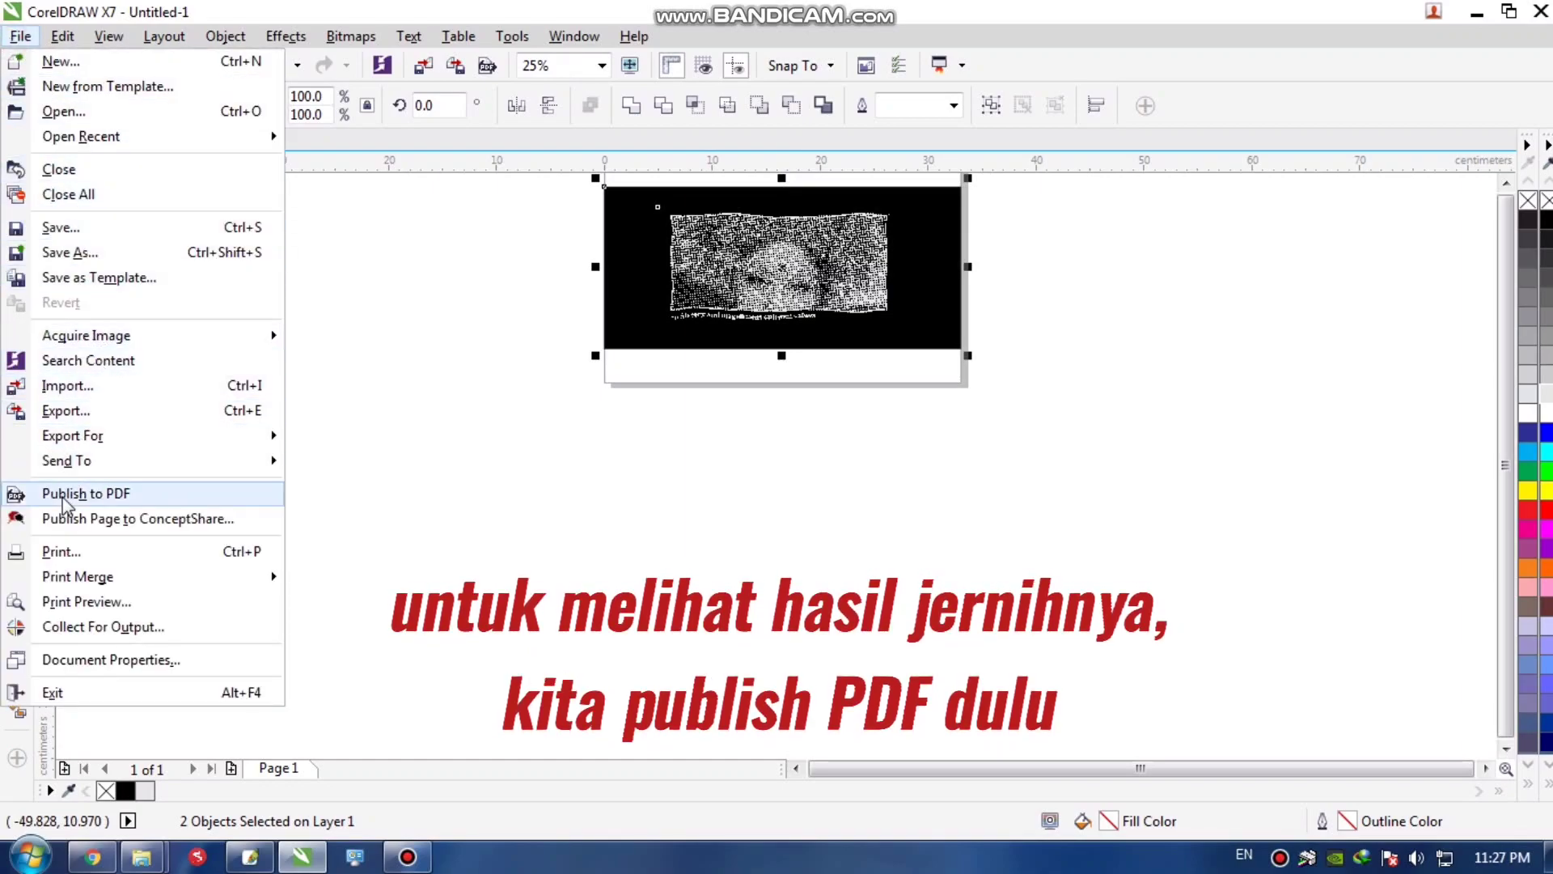
left_click(121, 494)
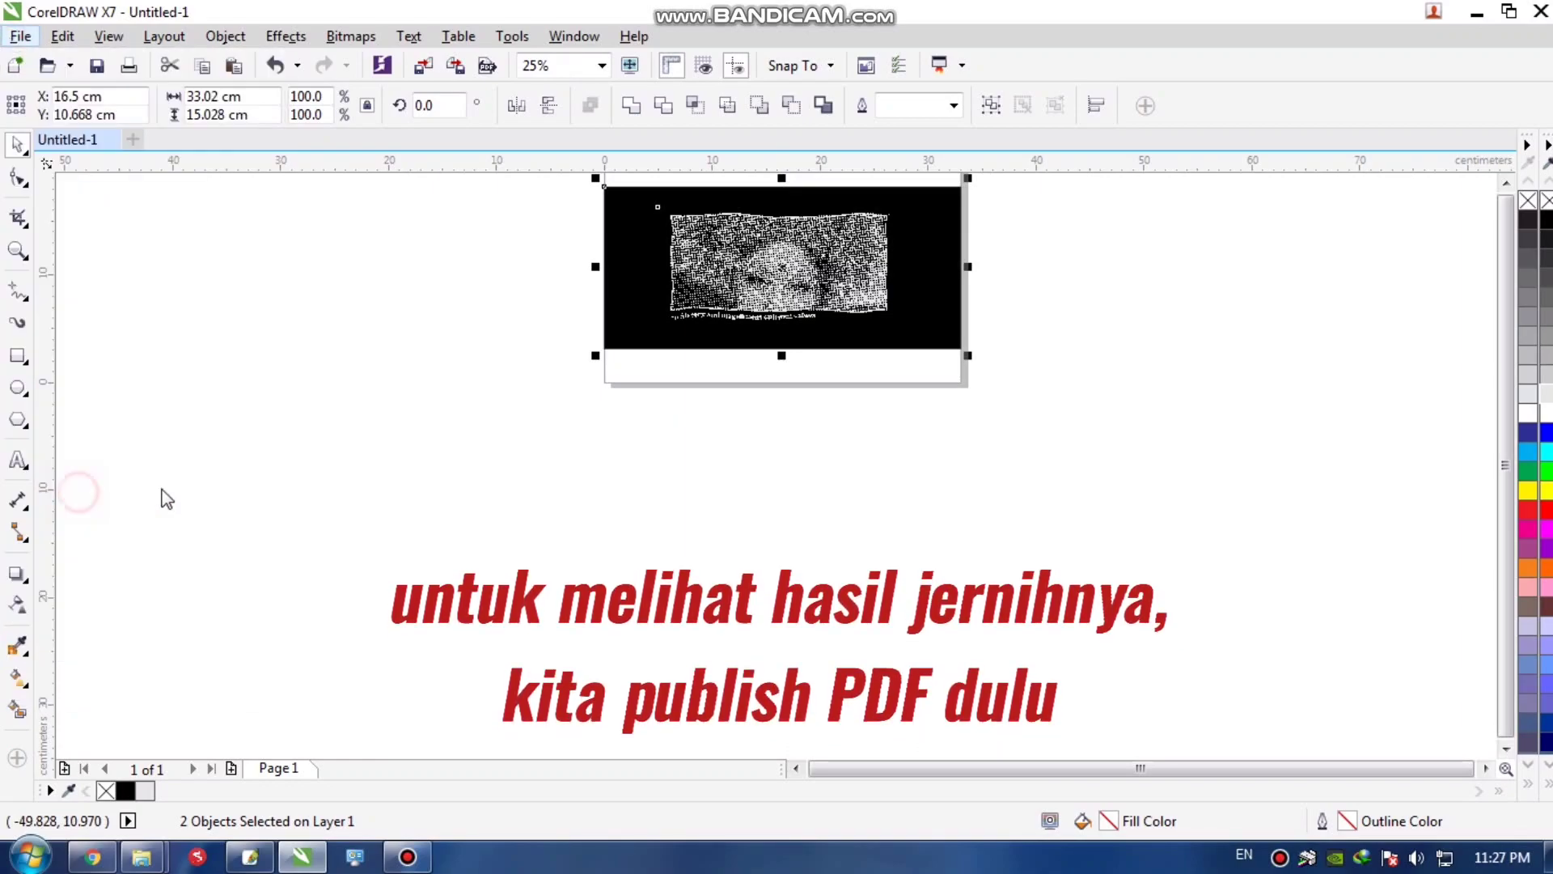
type("c")
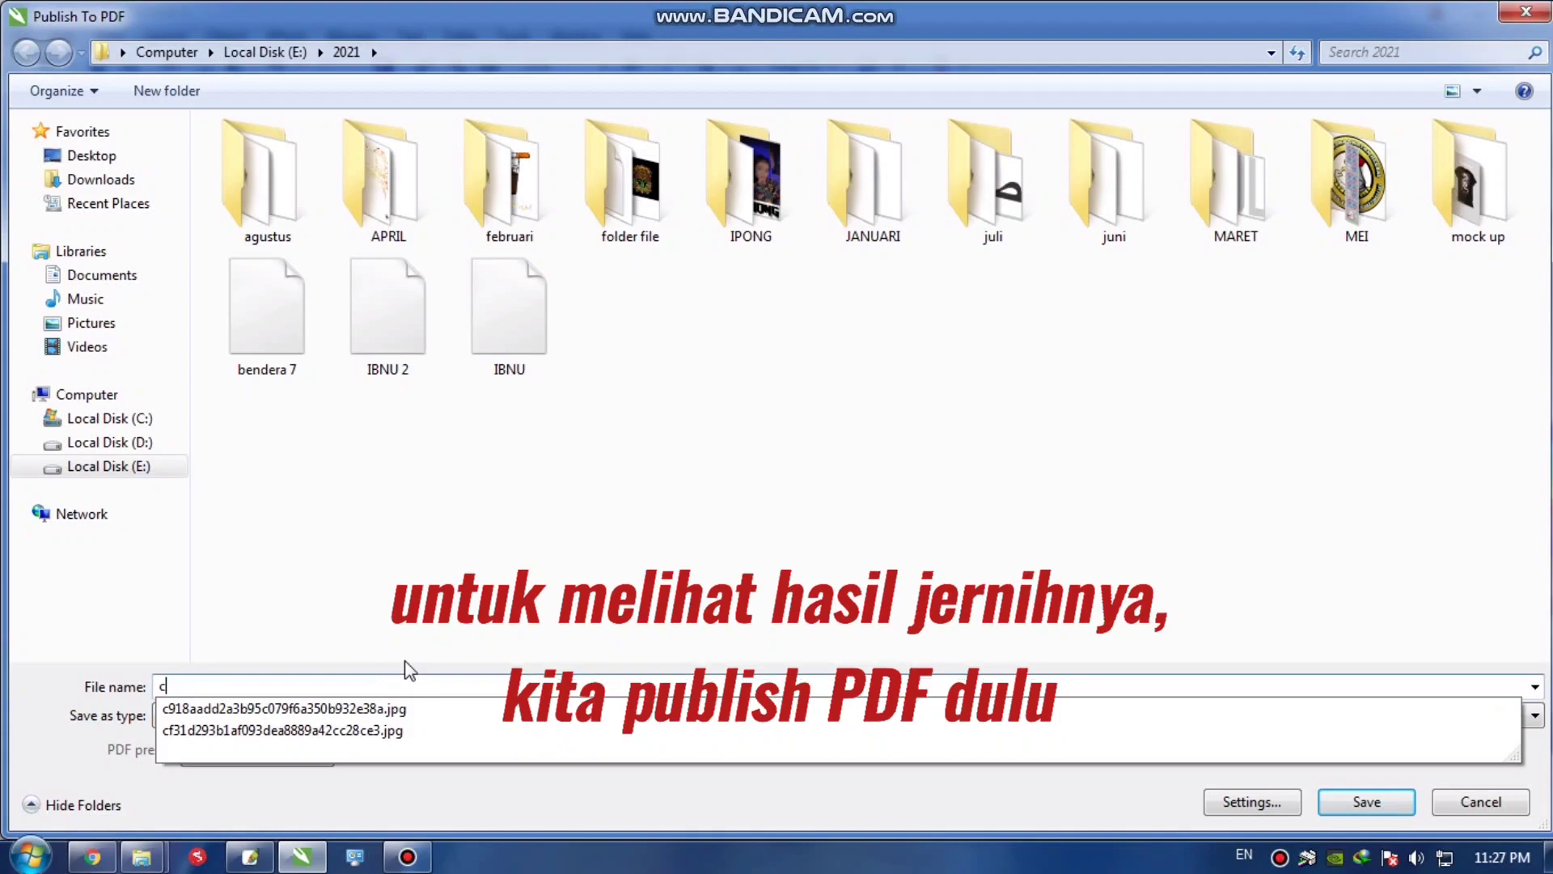
type("ontoh")
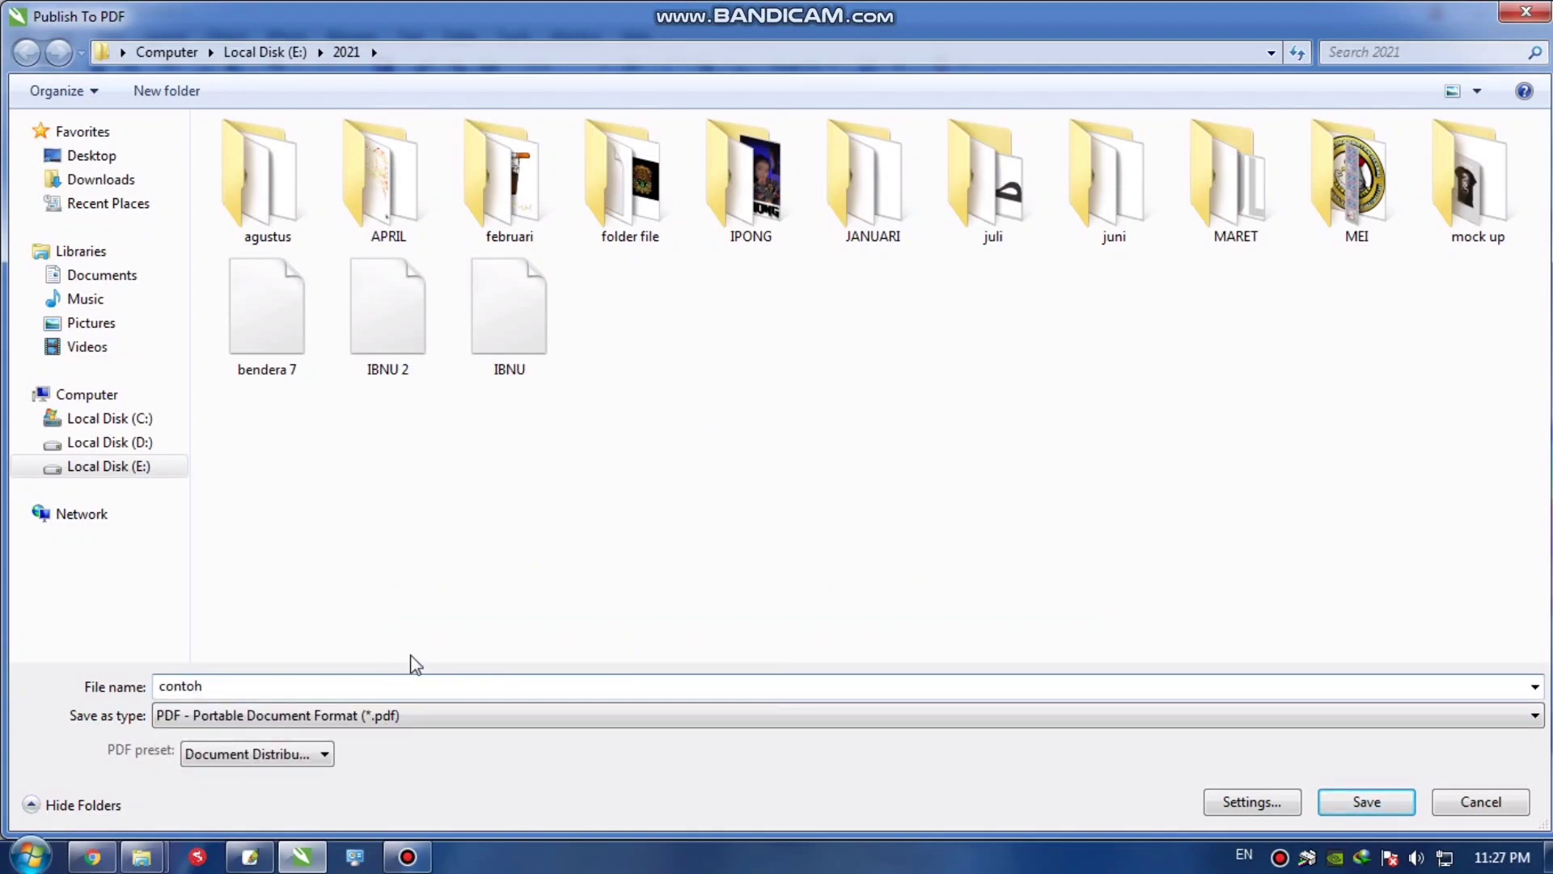
left_click(1367, 802)
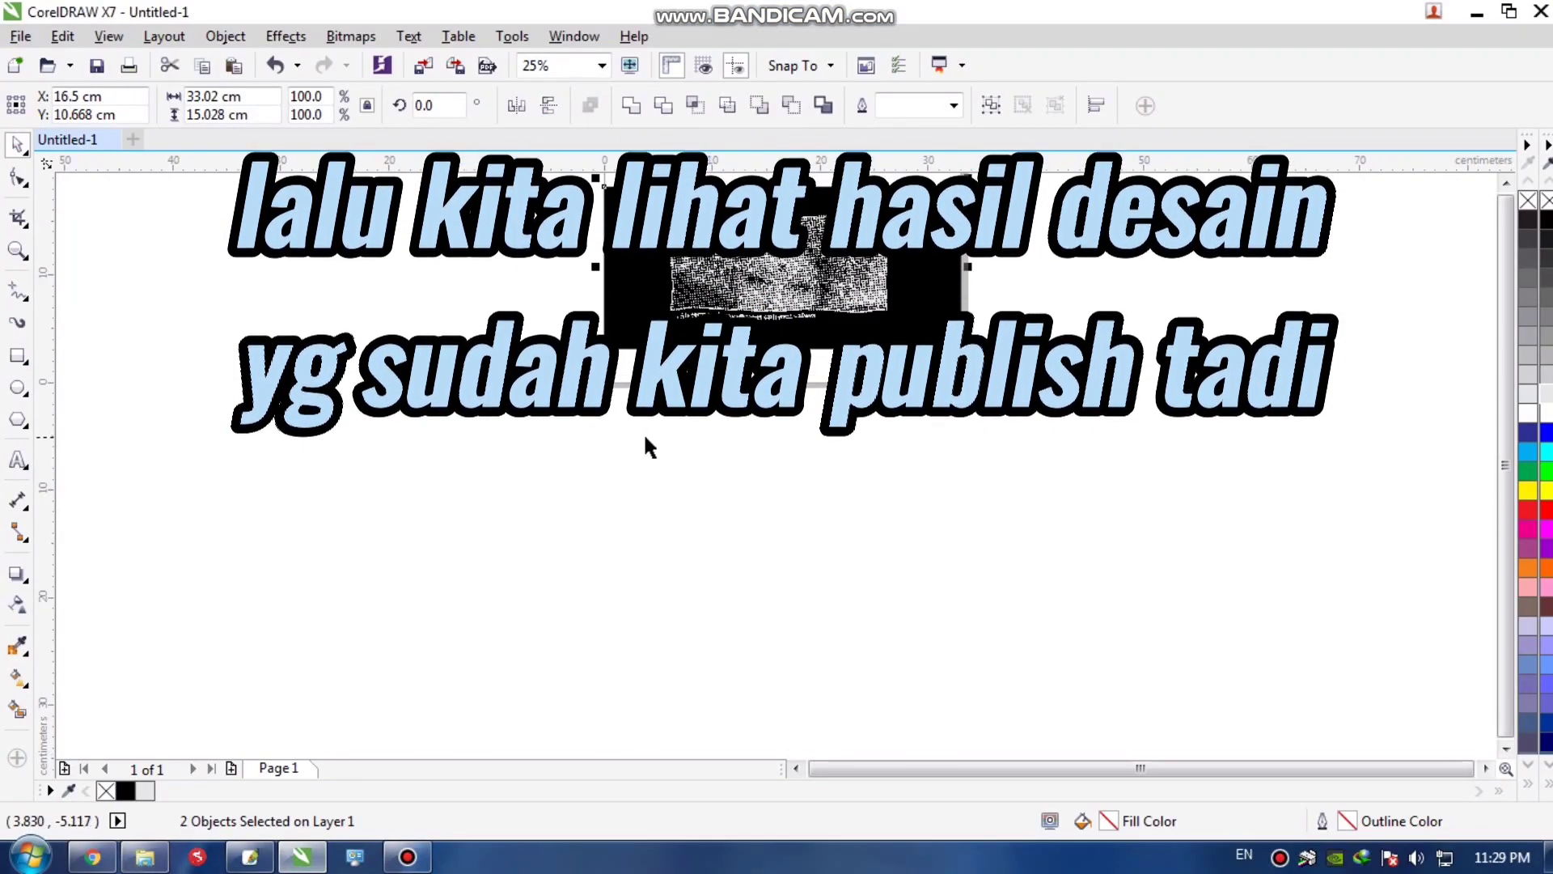
Step: Open contoh.pdf from the 2021 folder in the browser and inspect the halftone at 100% zoom
left_click(146, 859)
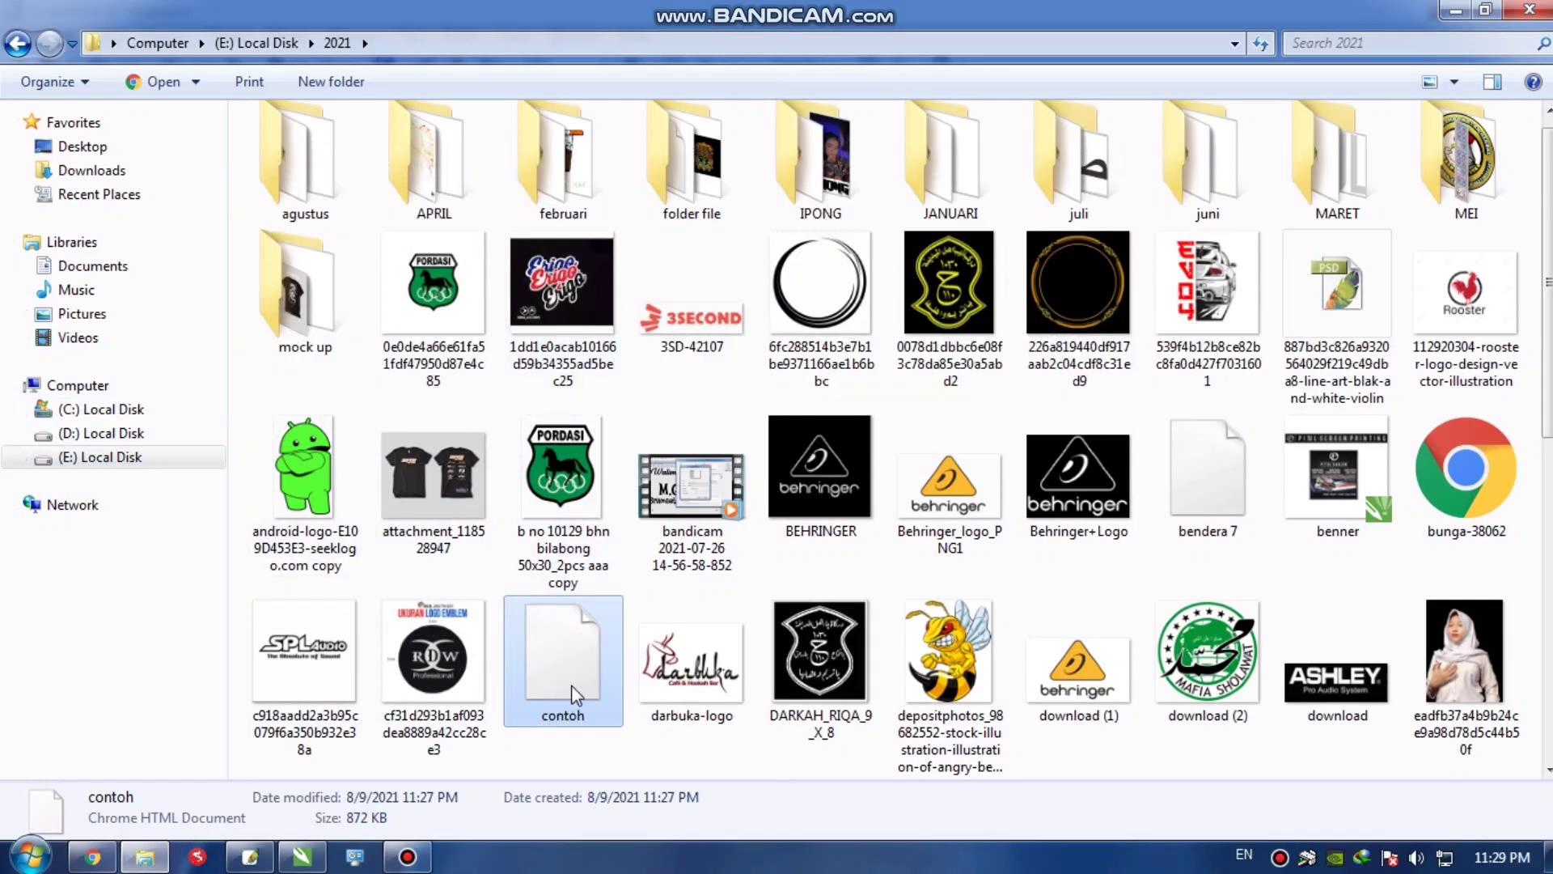
double_click(571, 686)
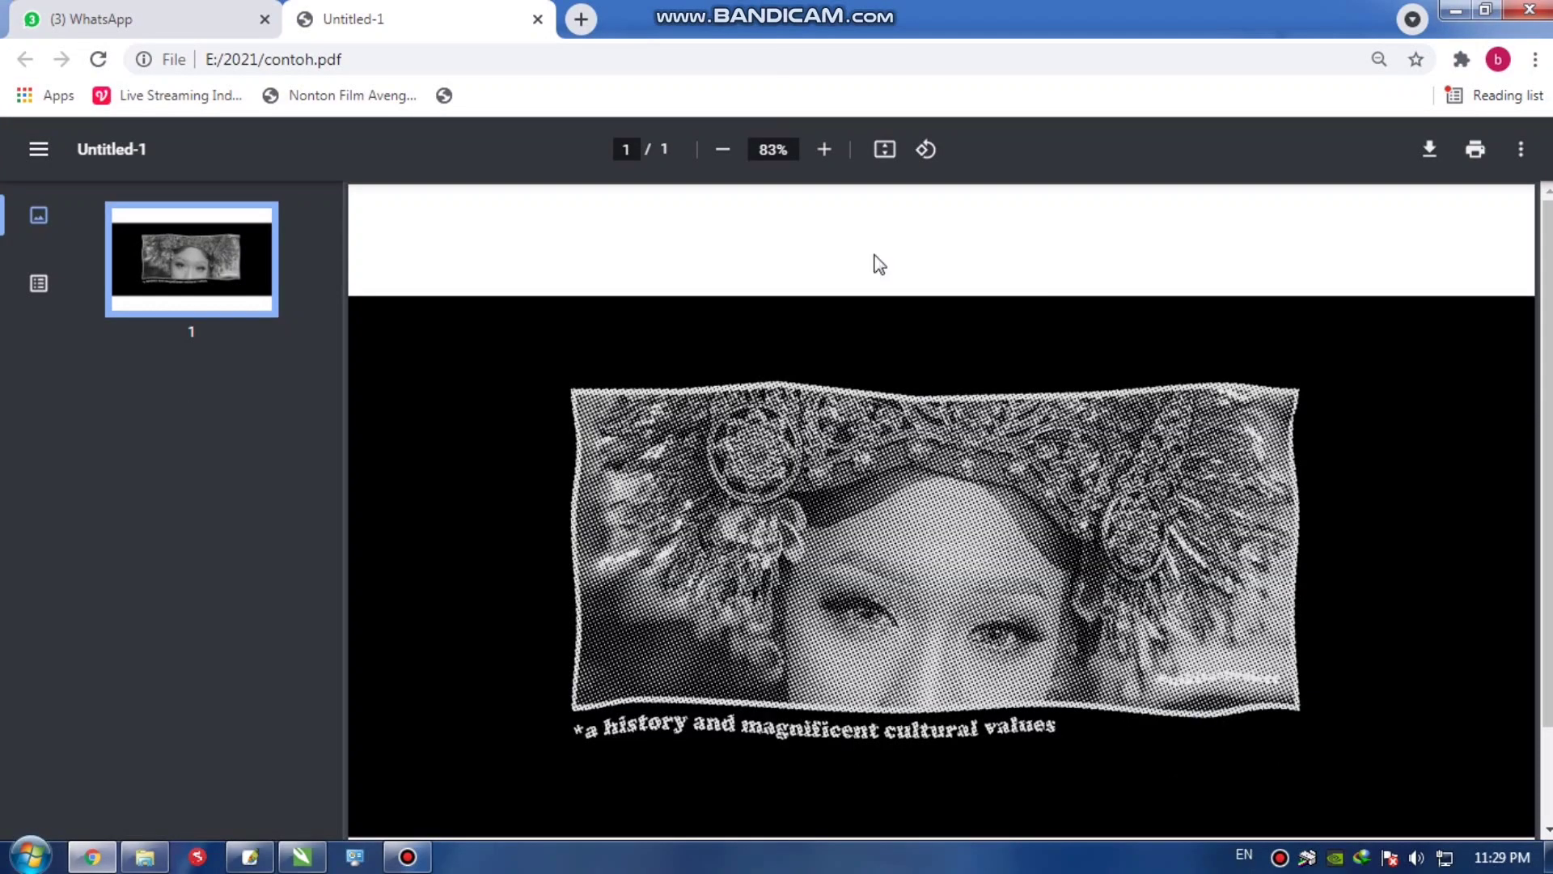
left_click(838, 154)
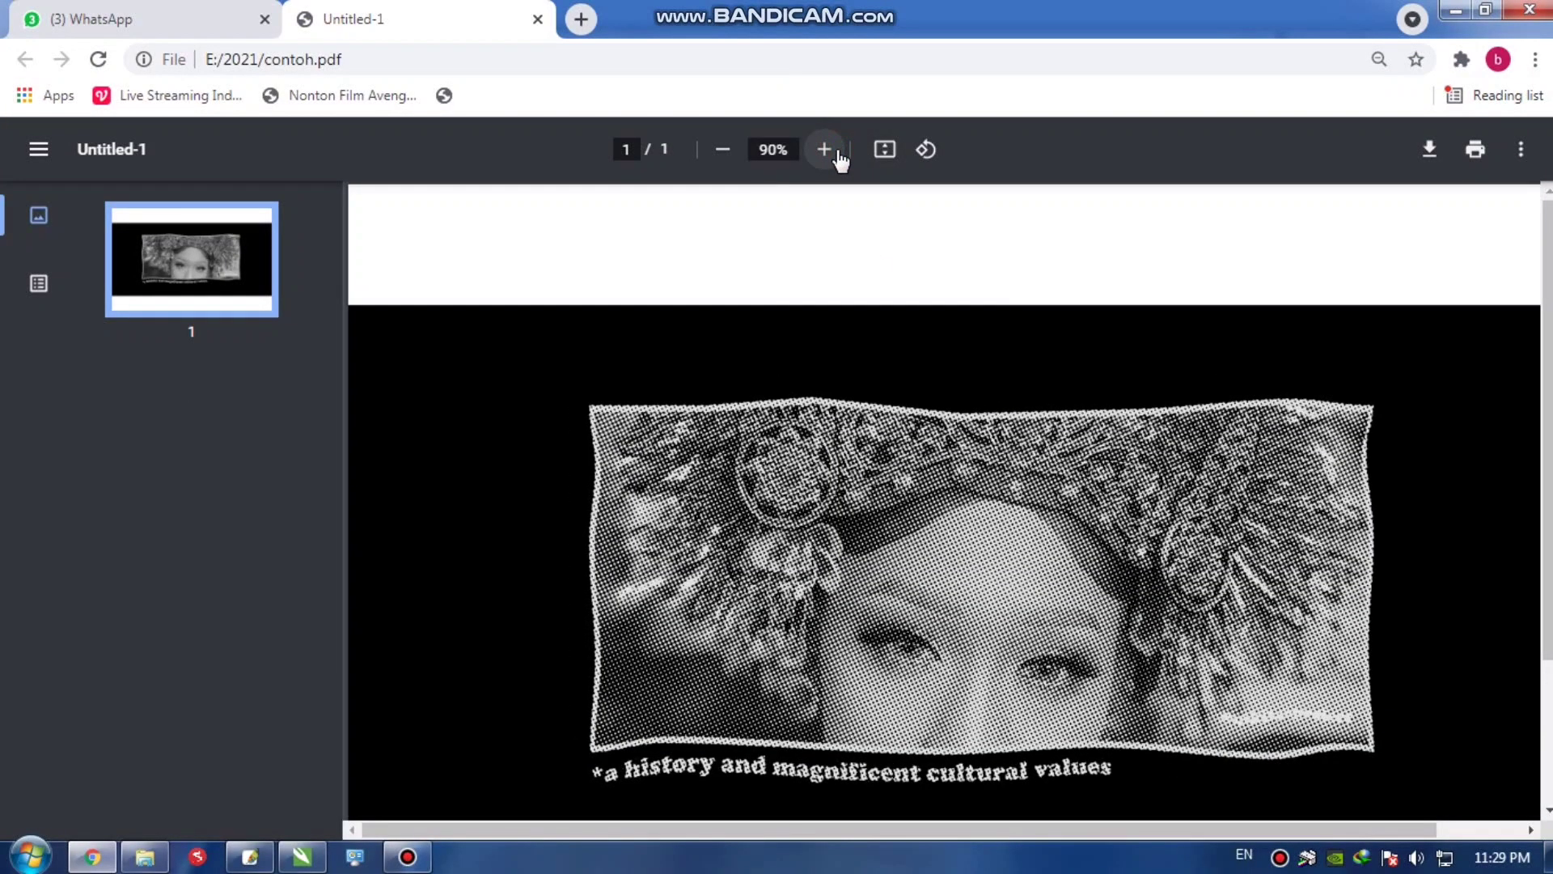
left_click(838, 154)
scroll(1040, 426, "down", 3)
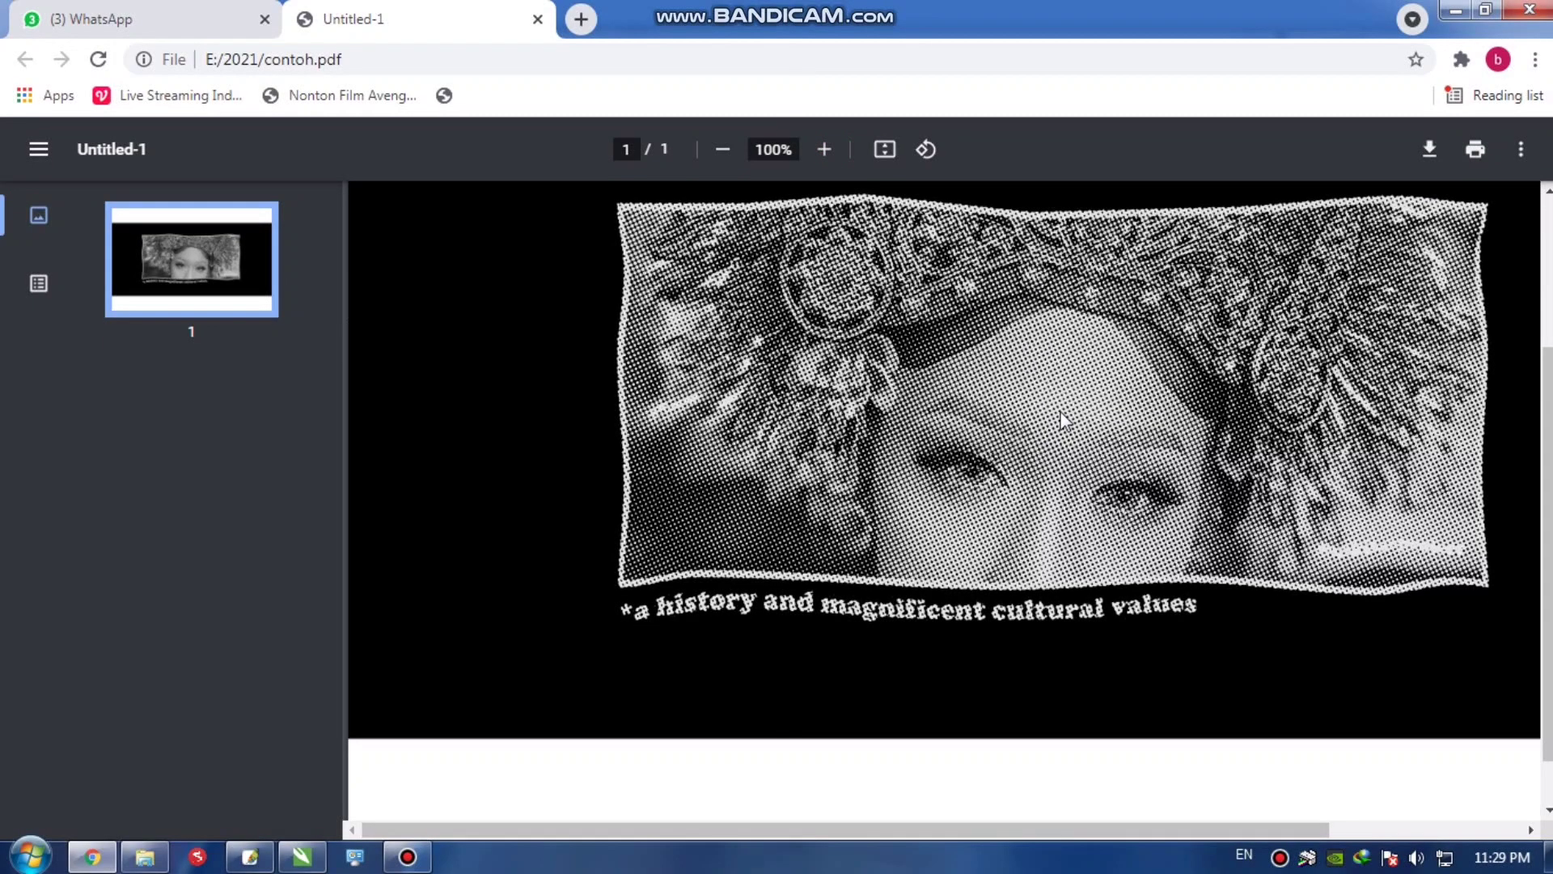
scroll(1061, 419, "up", 2)
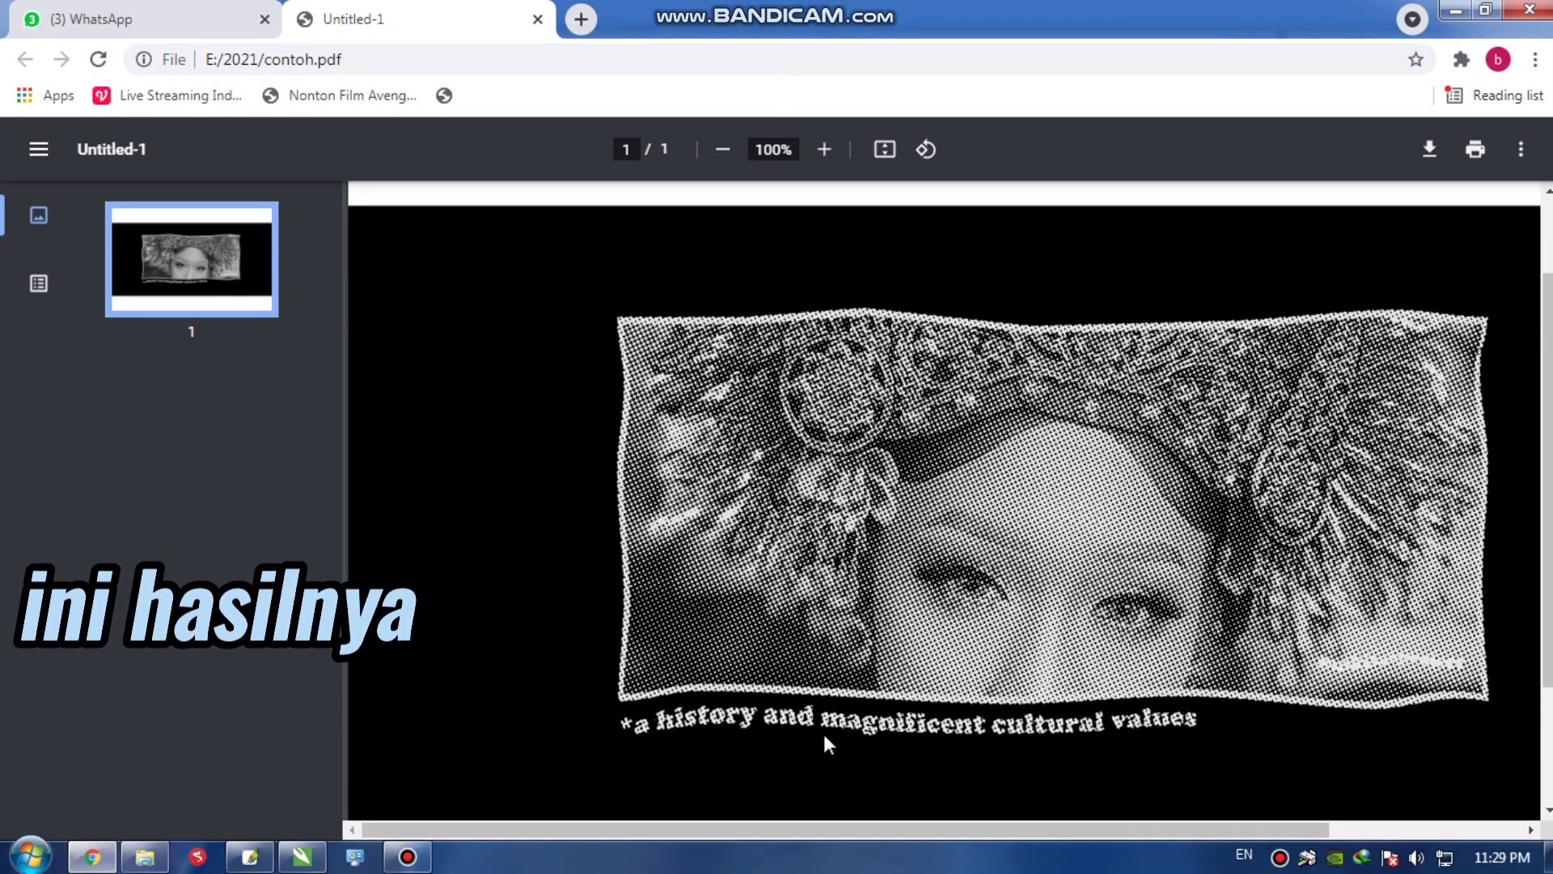
left_click_drag(764, 823, 838, 832)
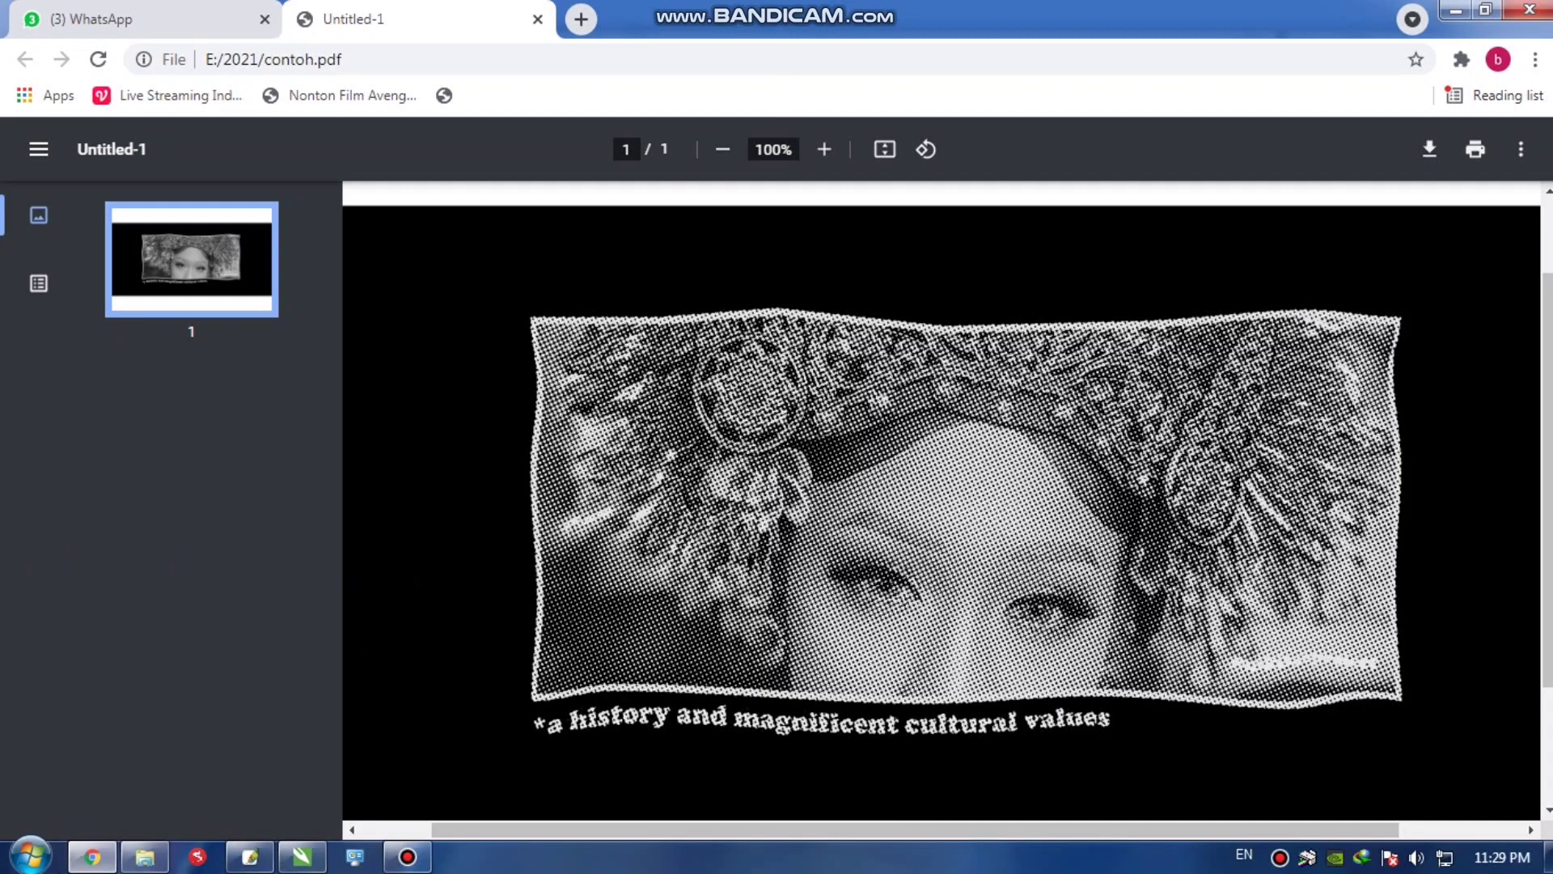
Step: Switch back to CorelDRAW and undo the page centering and the alignment of the halftone bitmap and rectangle
left_click(299, 858)
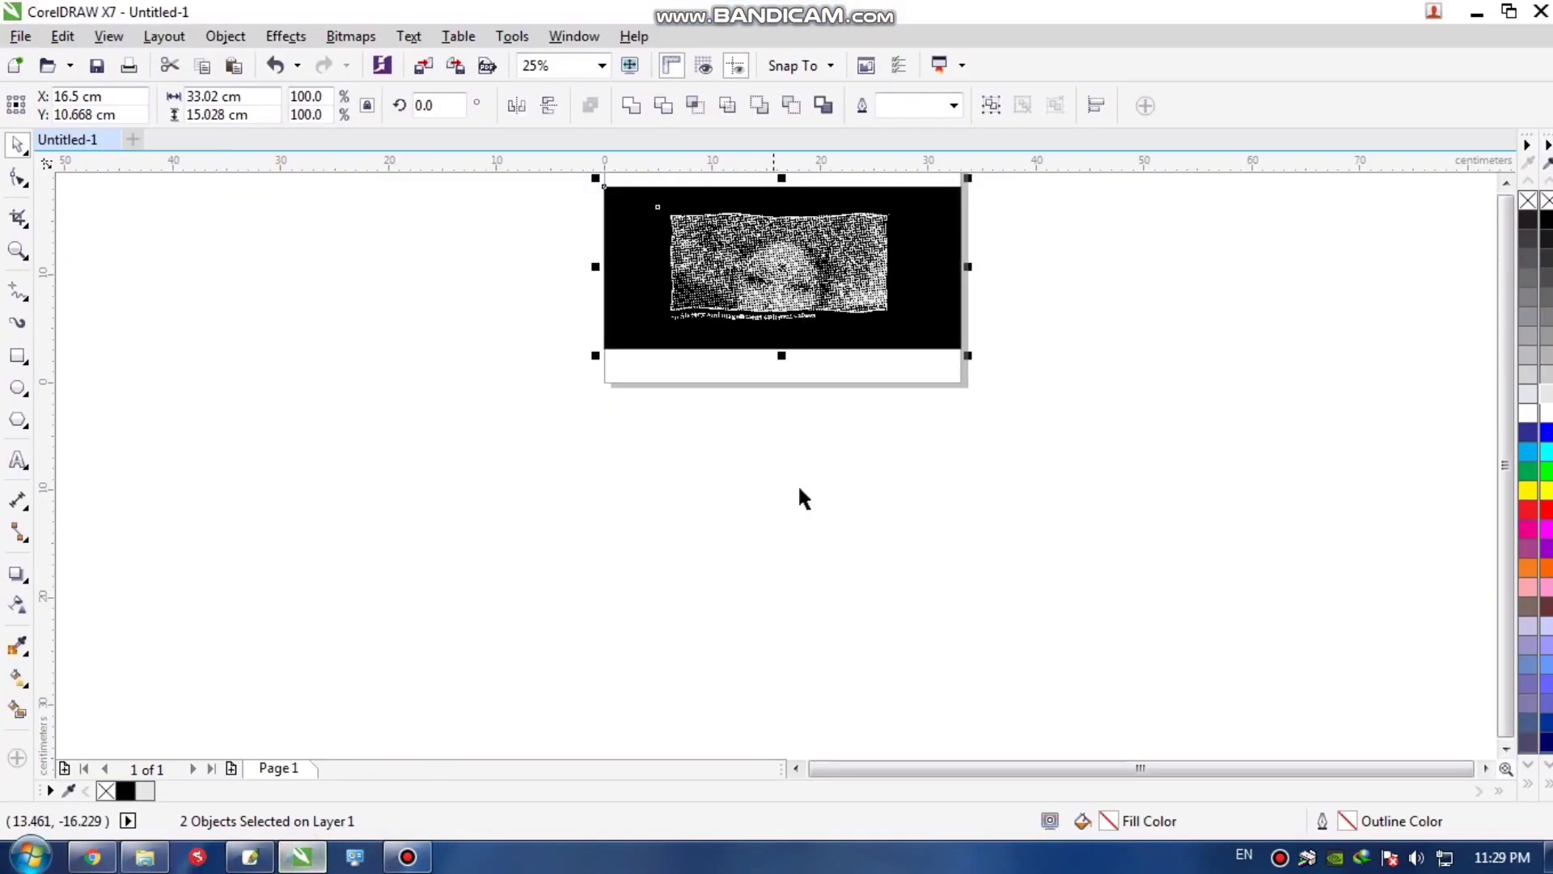
key("ctrl+z")
key("ctrl+z")
key("ctrl+z")
key("ctrl+z")
key("ctrl+z")
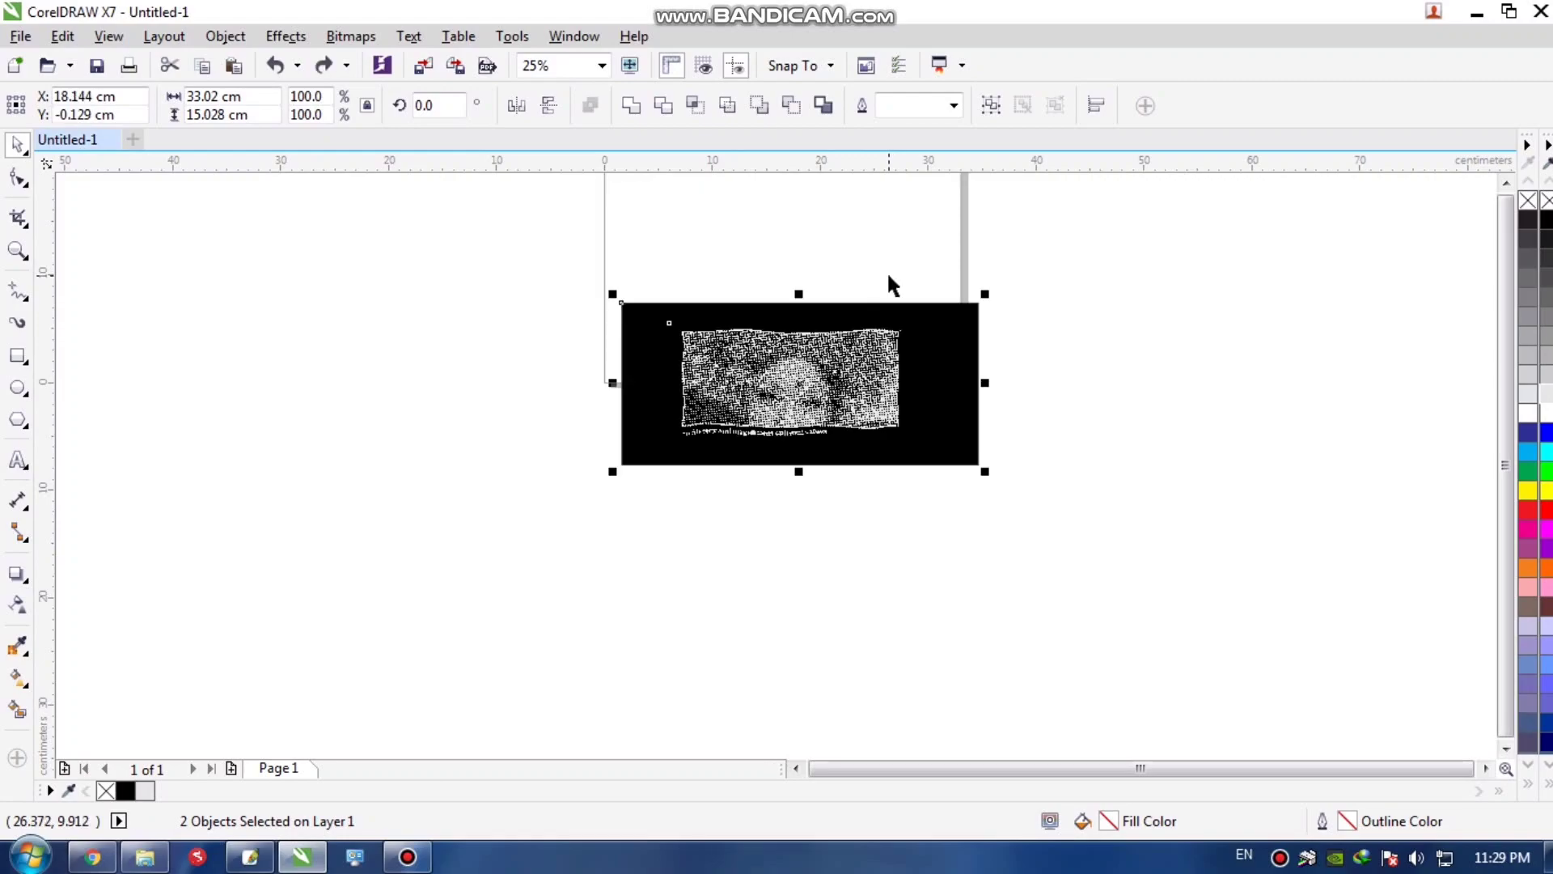
Step: Undo the black rectangle and the halftone conversion, back to the inverted grayscale bitmap below the original picture
key("ctrl+z")
key("ctrl+z")
key("ctrl+z")
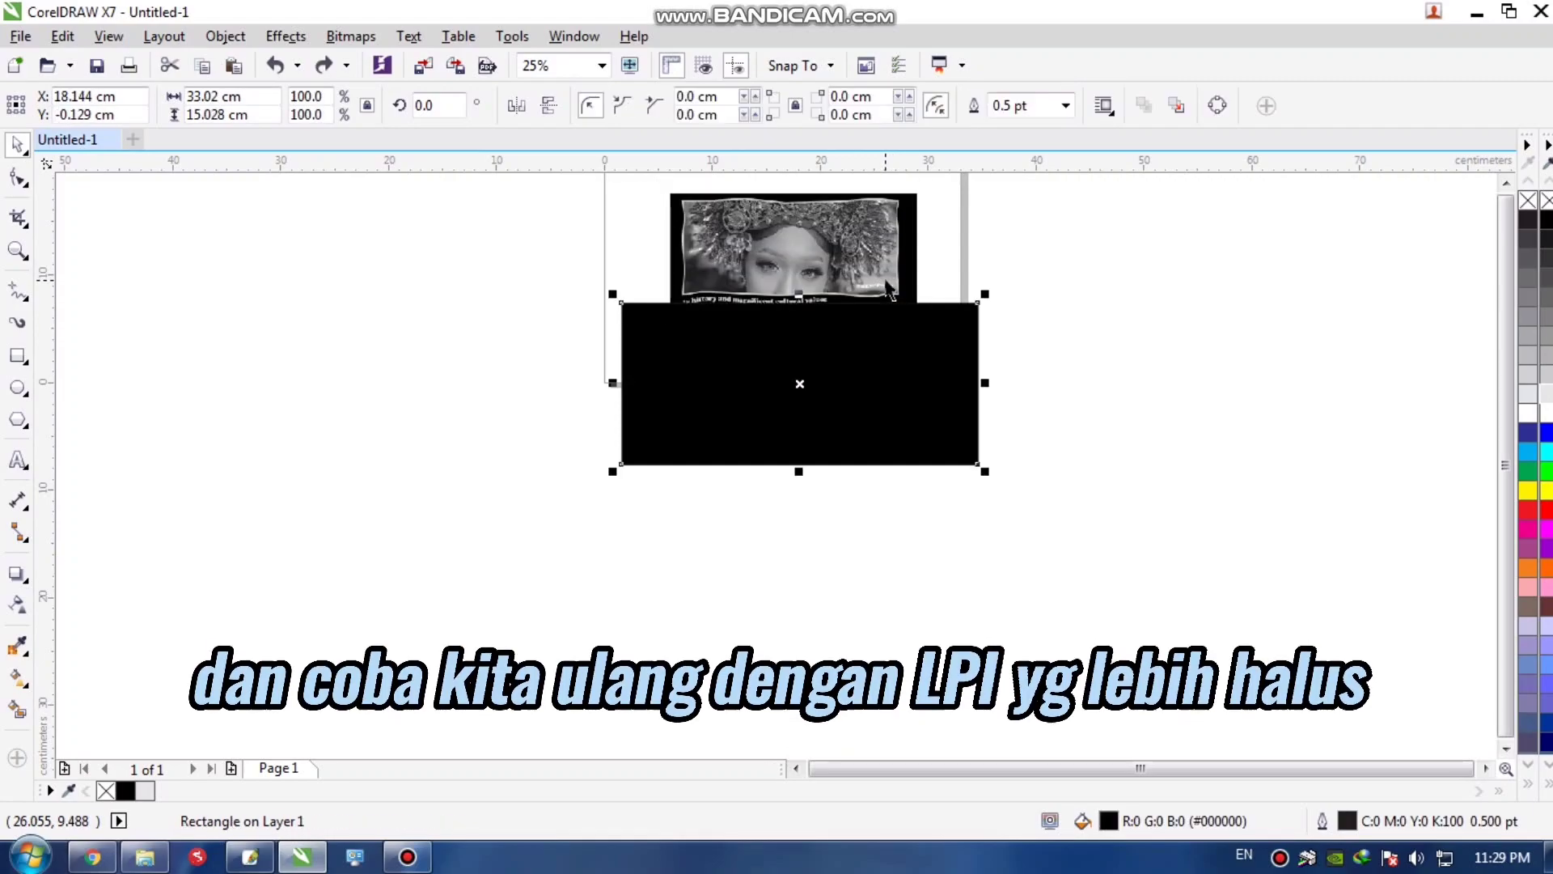
key("ctrl+z")
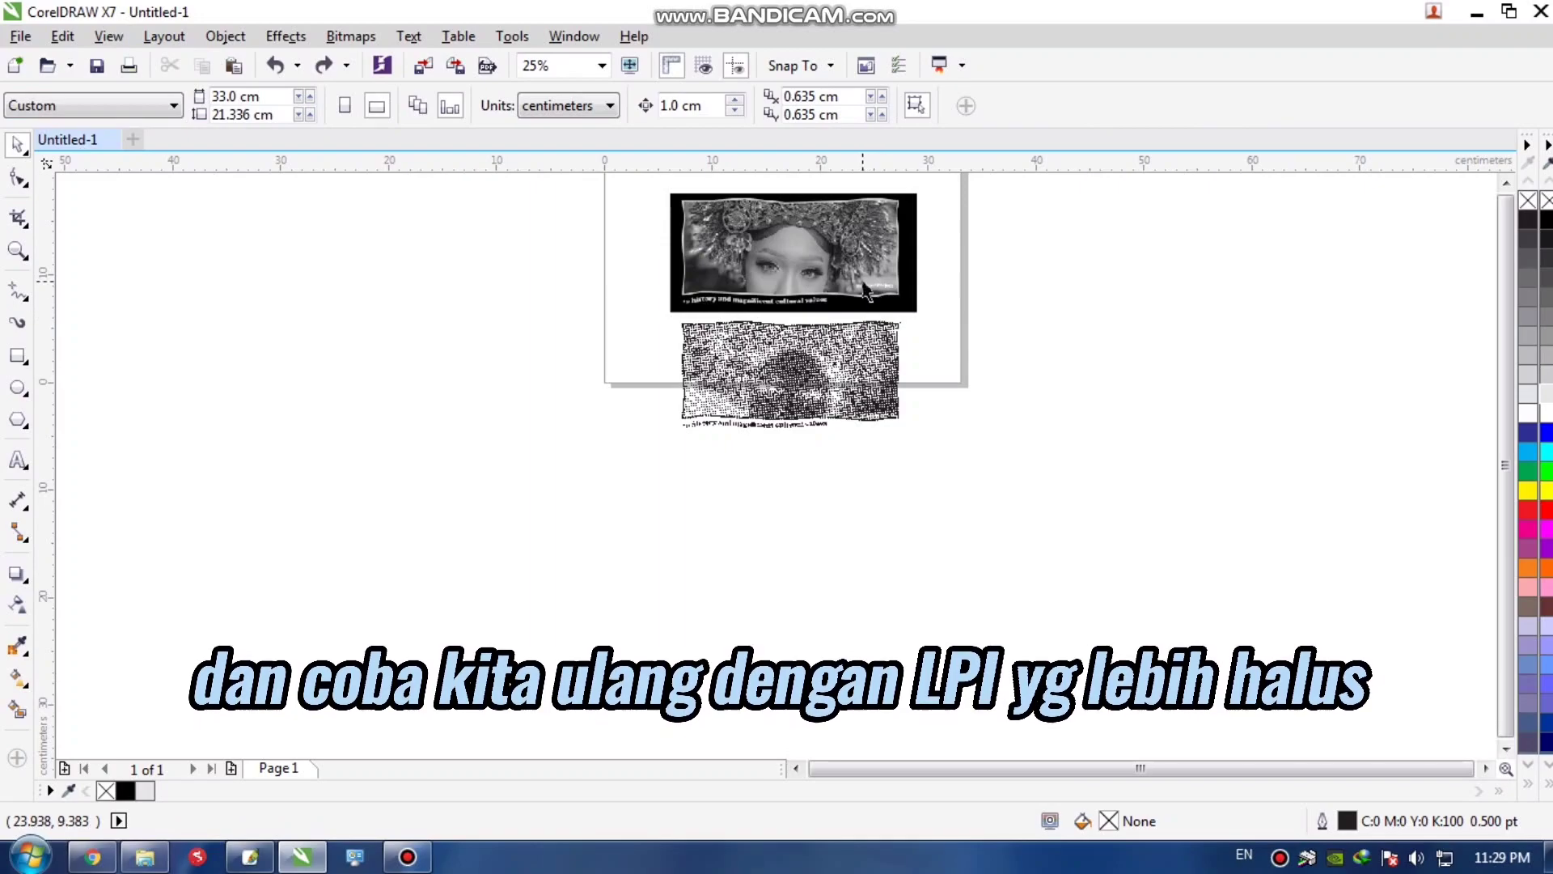
key("ctrl+z")
key("ctrl+z")
Step: Start a 1-bit black-and-white conversion of the inverted lower bitmap and measure the round halftone screen in lines per inch
left_click(352, 36)
mouse_move(405, 251)
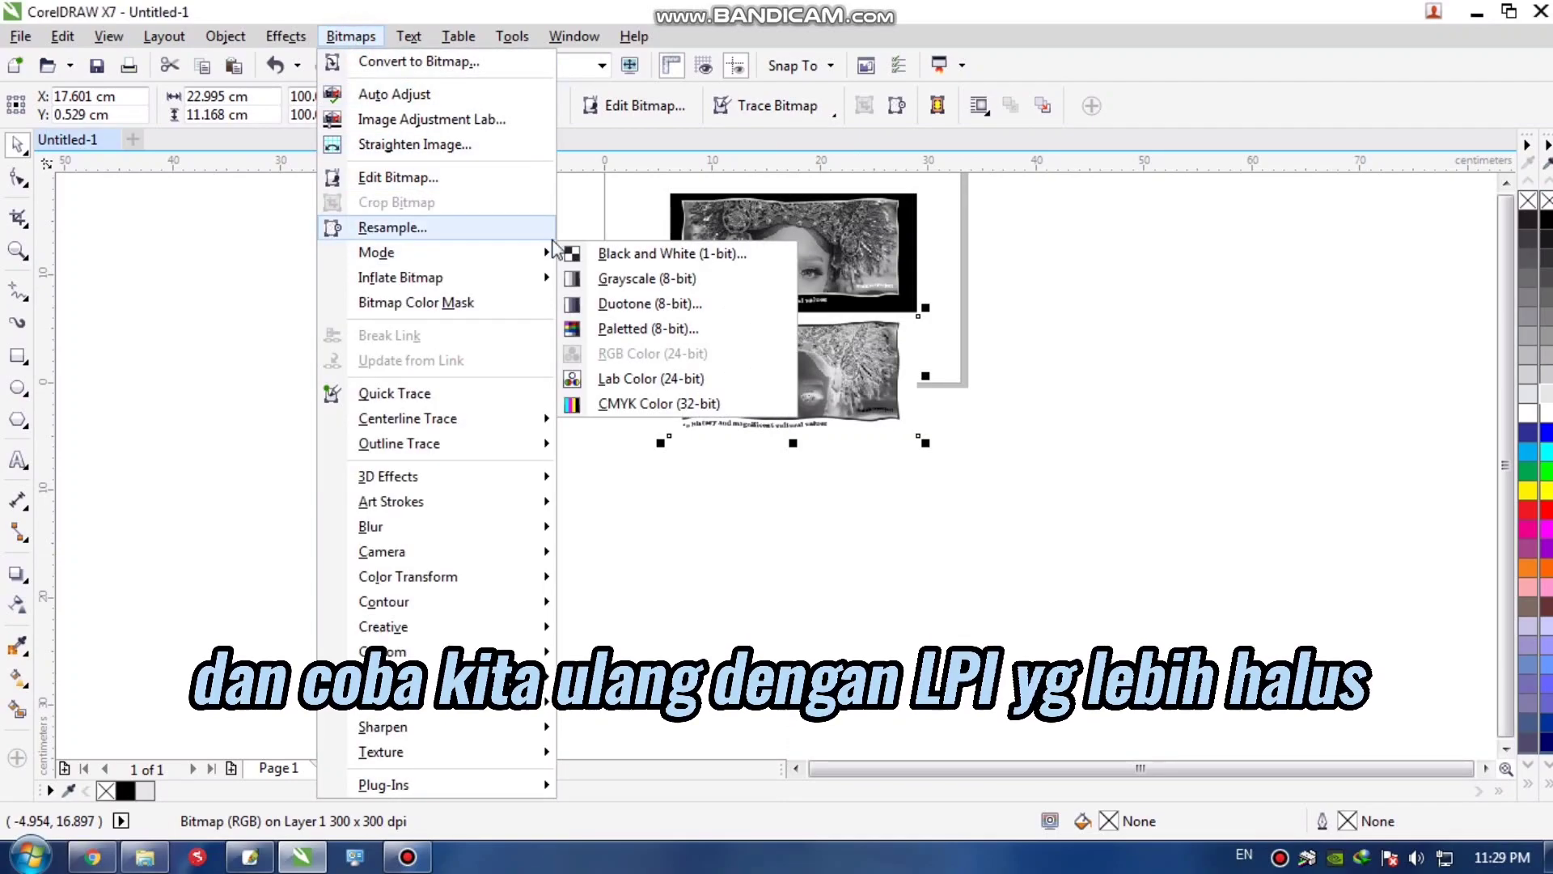
left_click(631, 253)
left_click(890, 604)
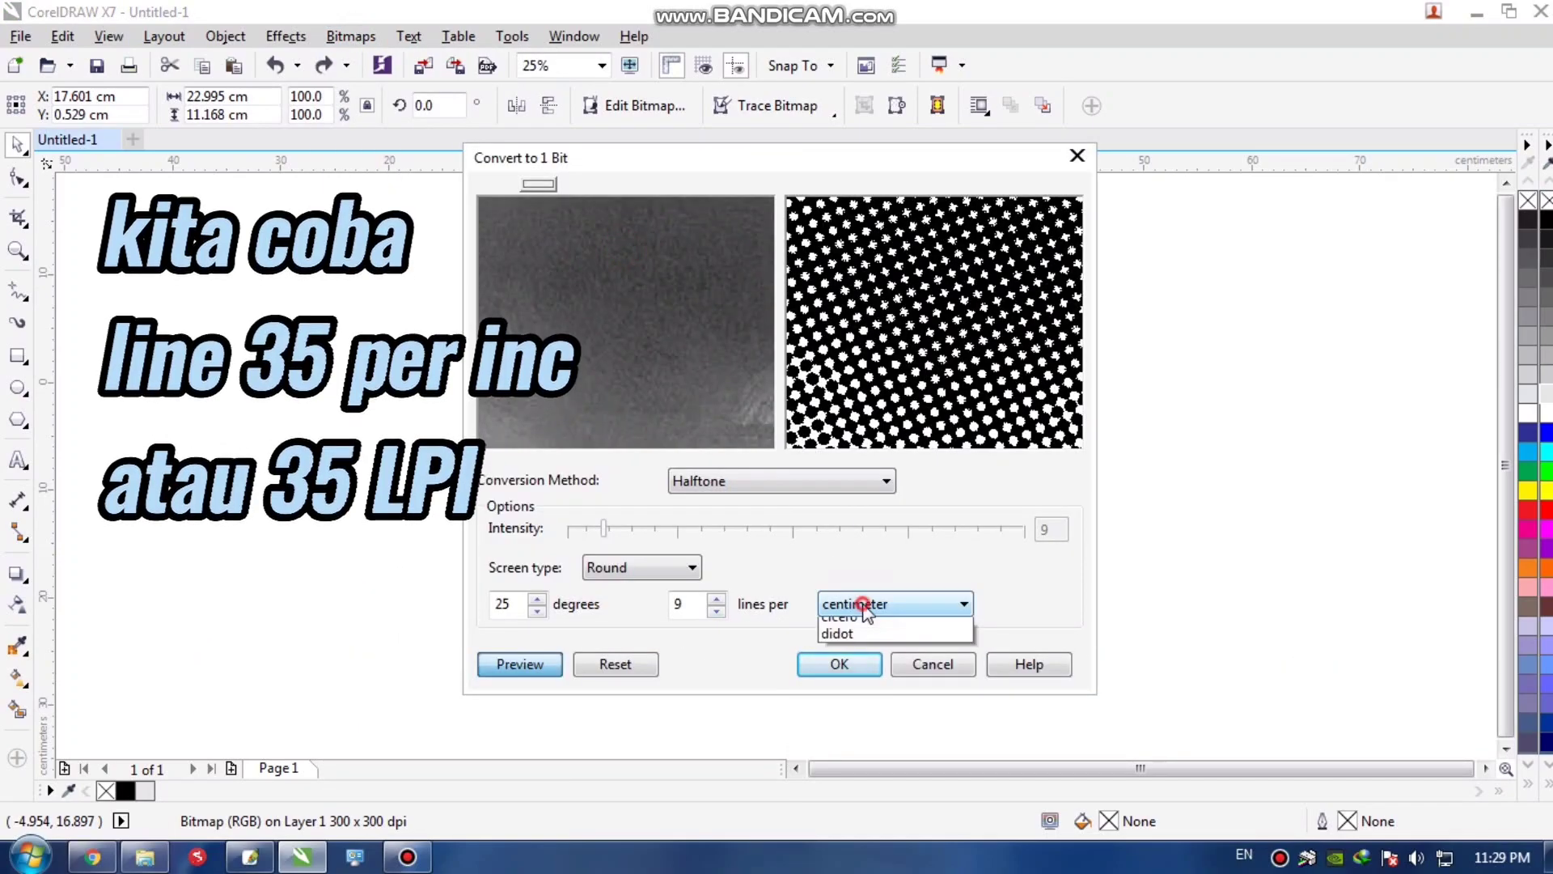
left_click(843, 629)
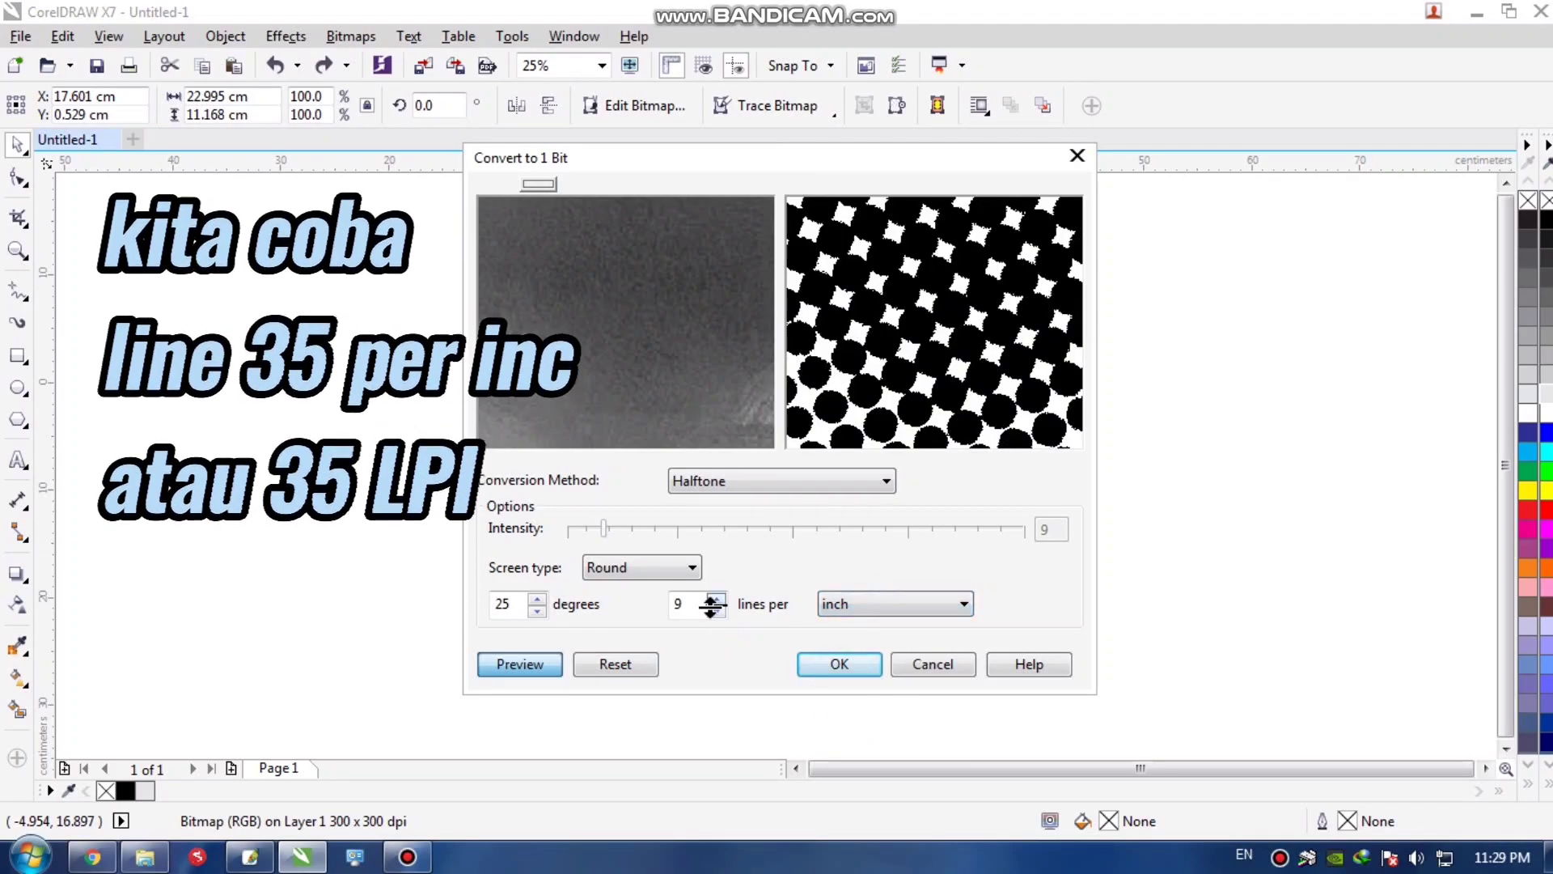
Step: Try a halftone frequency of 30 lines per inch and preview it across the whole picture
double_click(683, 605)
type("30")
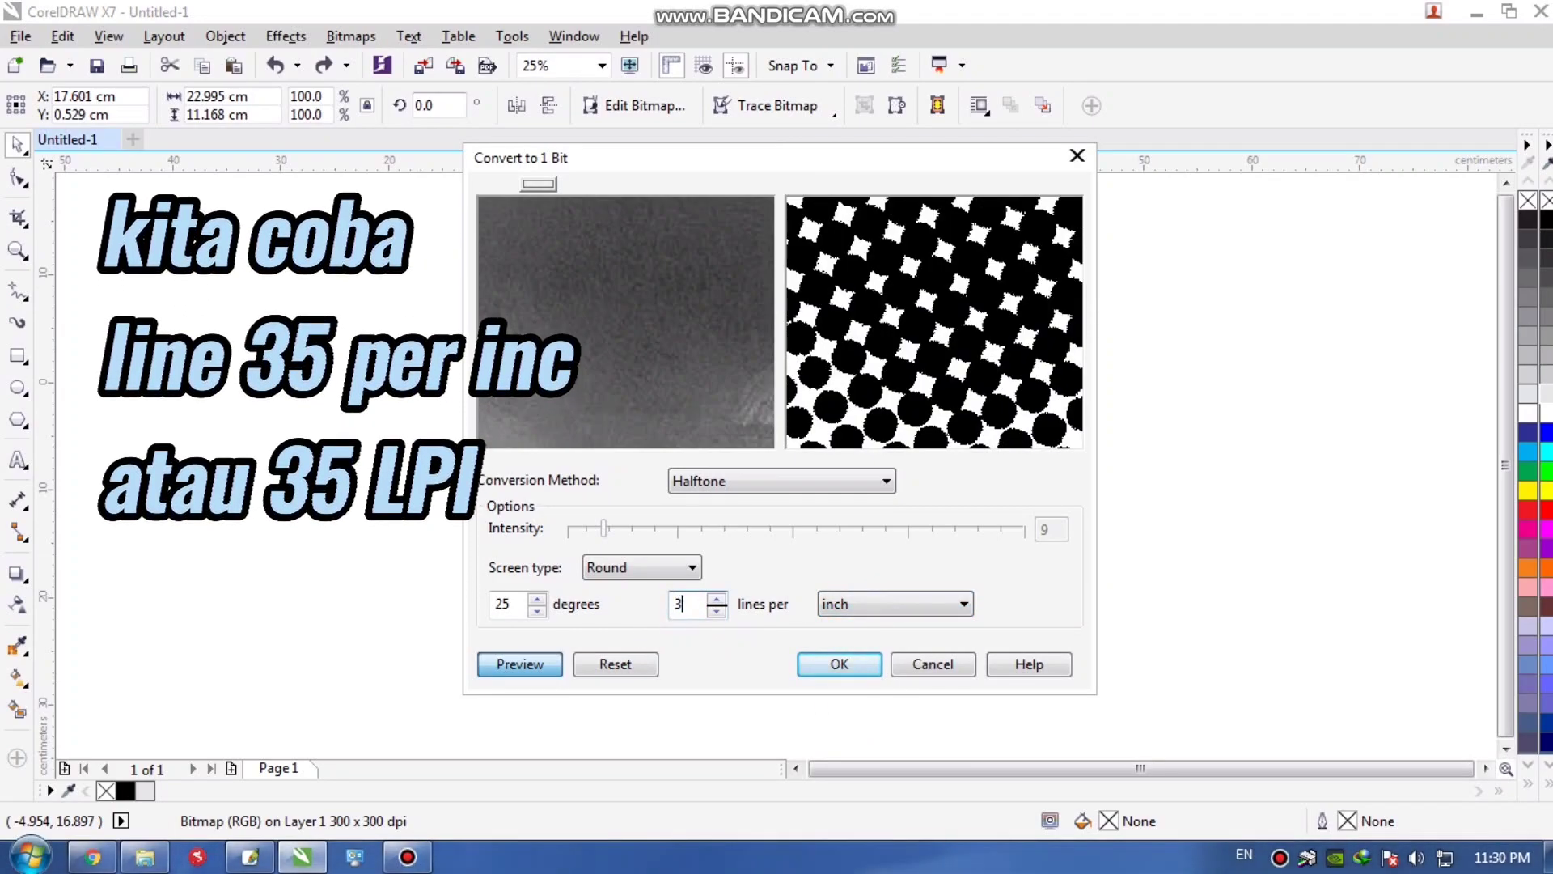
left_click(708, 384)
right_click(706, 385)
right_click(706, 385)
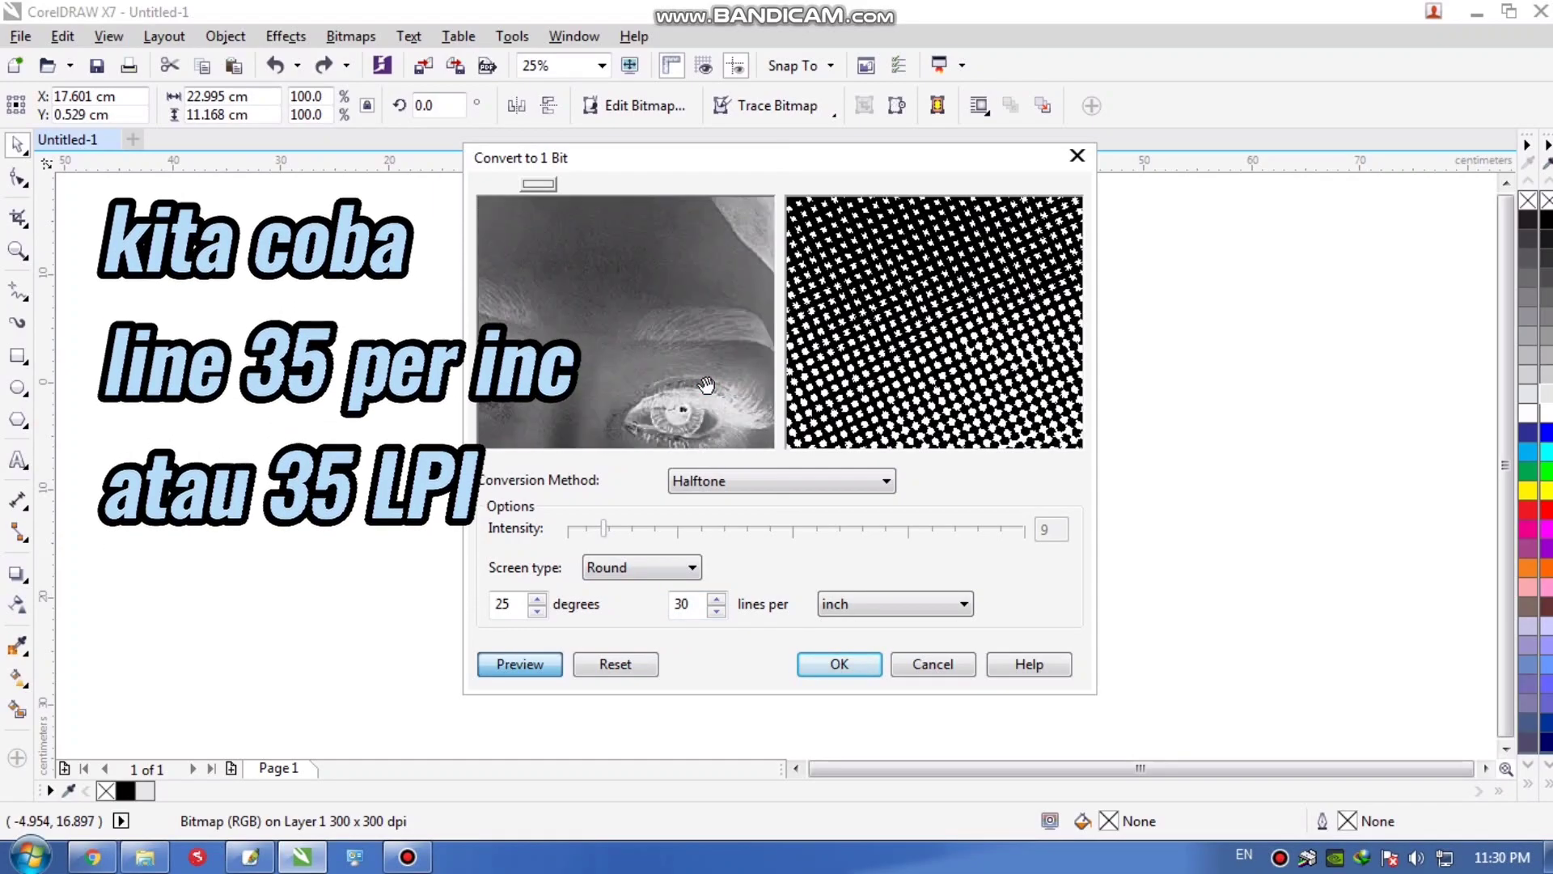
right_click(706, 385)
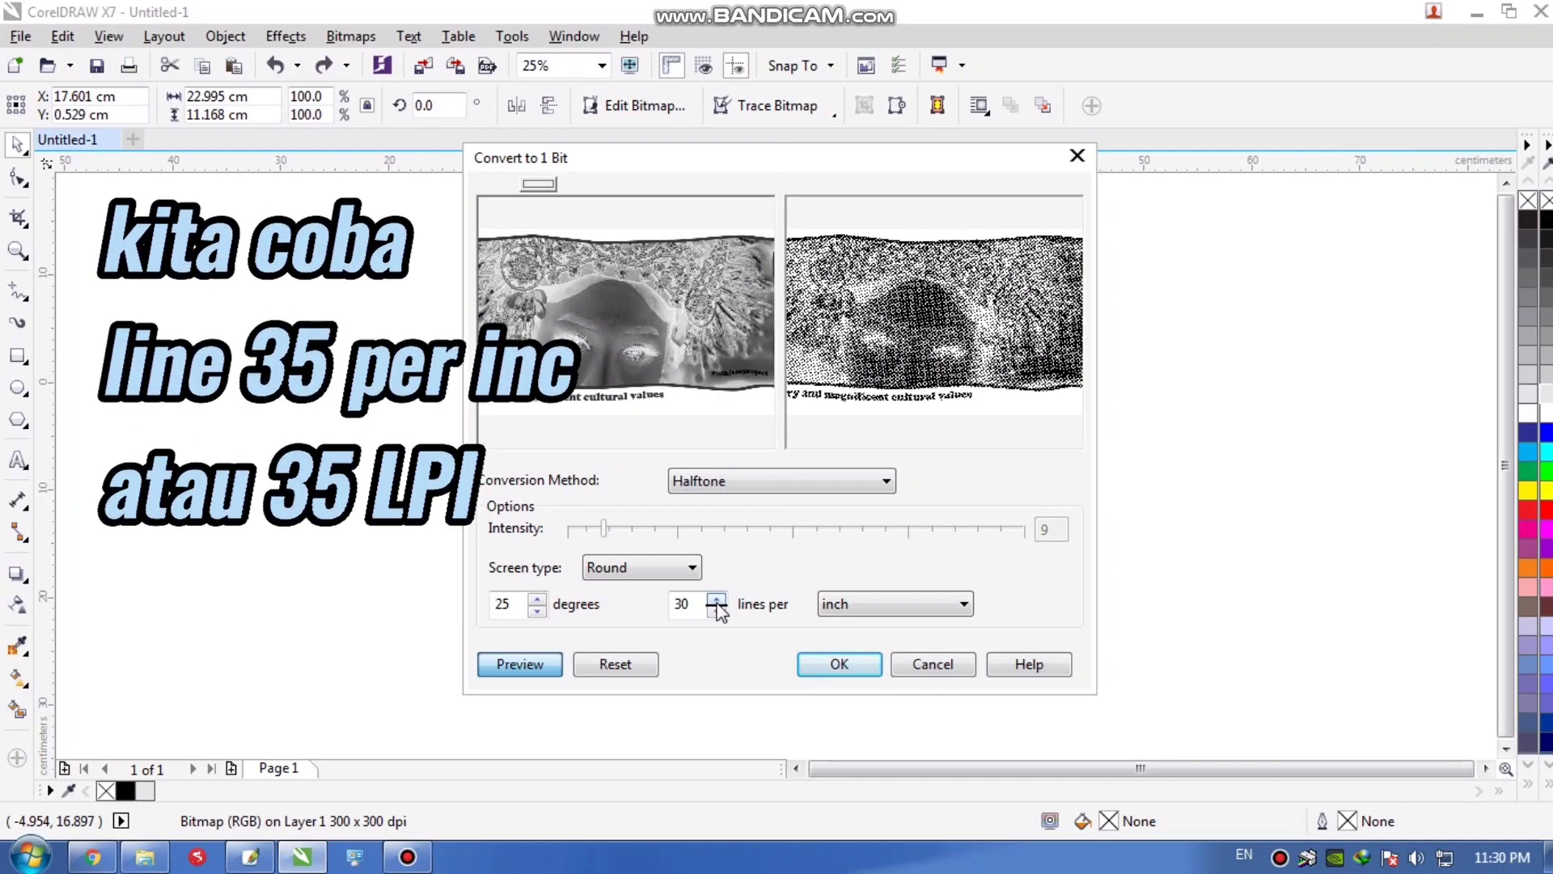
Step: Set the halftone frequency to 35 lines per inch, check the preview, and convert the bitmap
double_click(678, 605)
type("35")
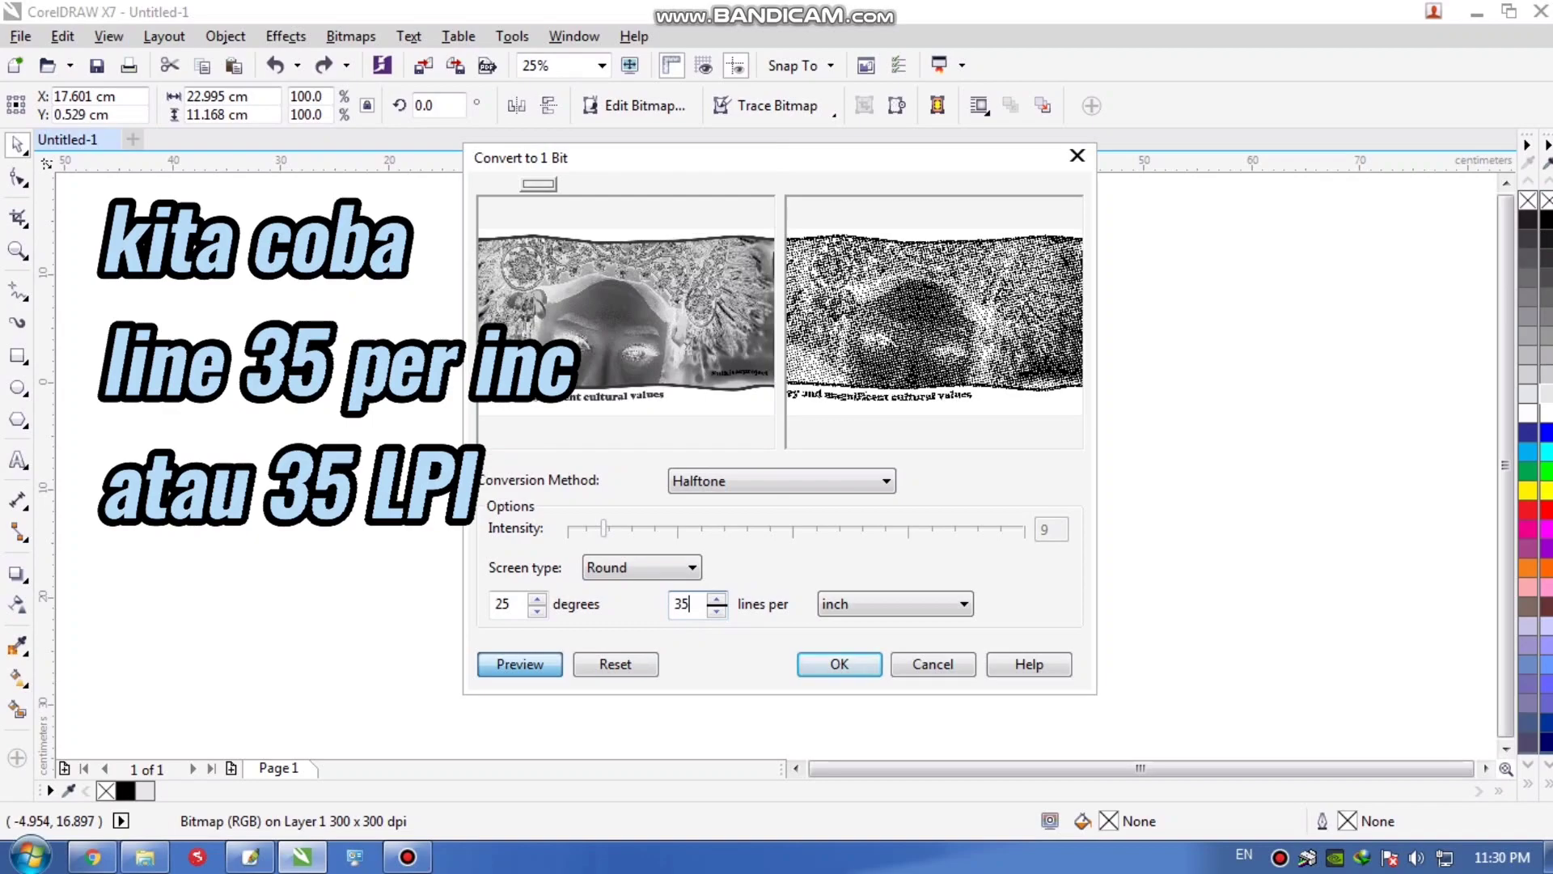
left_click(696, 342)
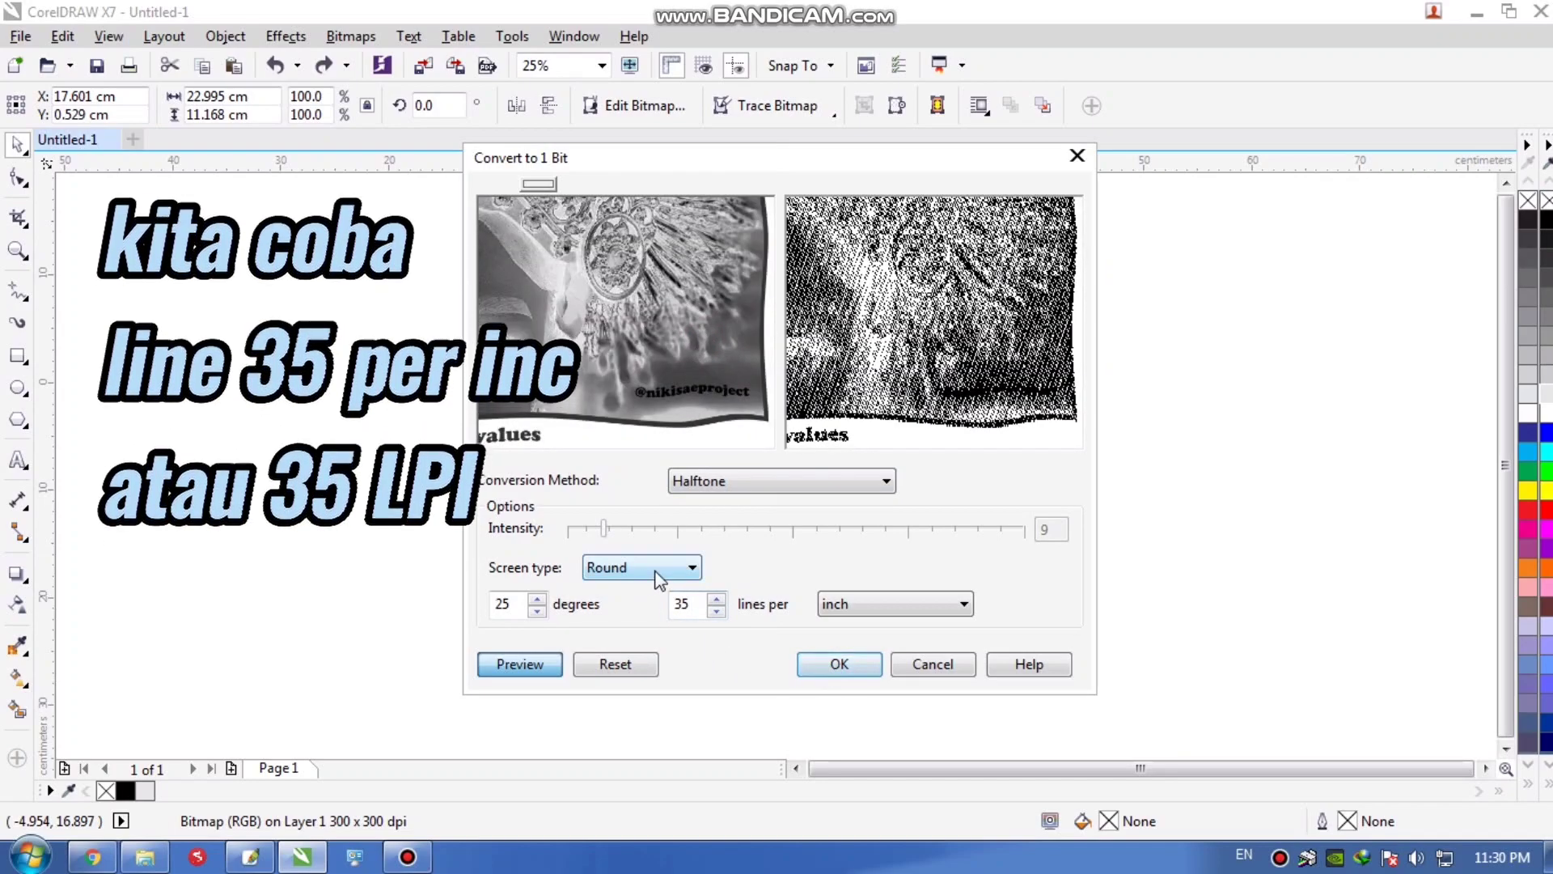
left_click(832, 676)
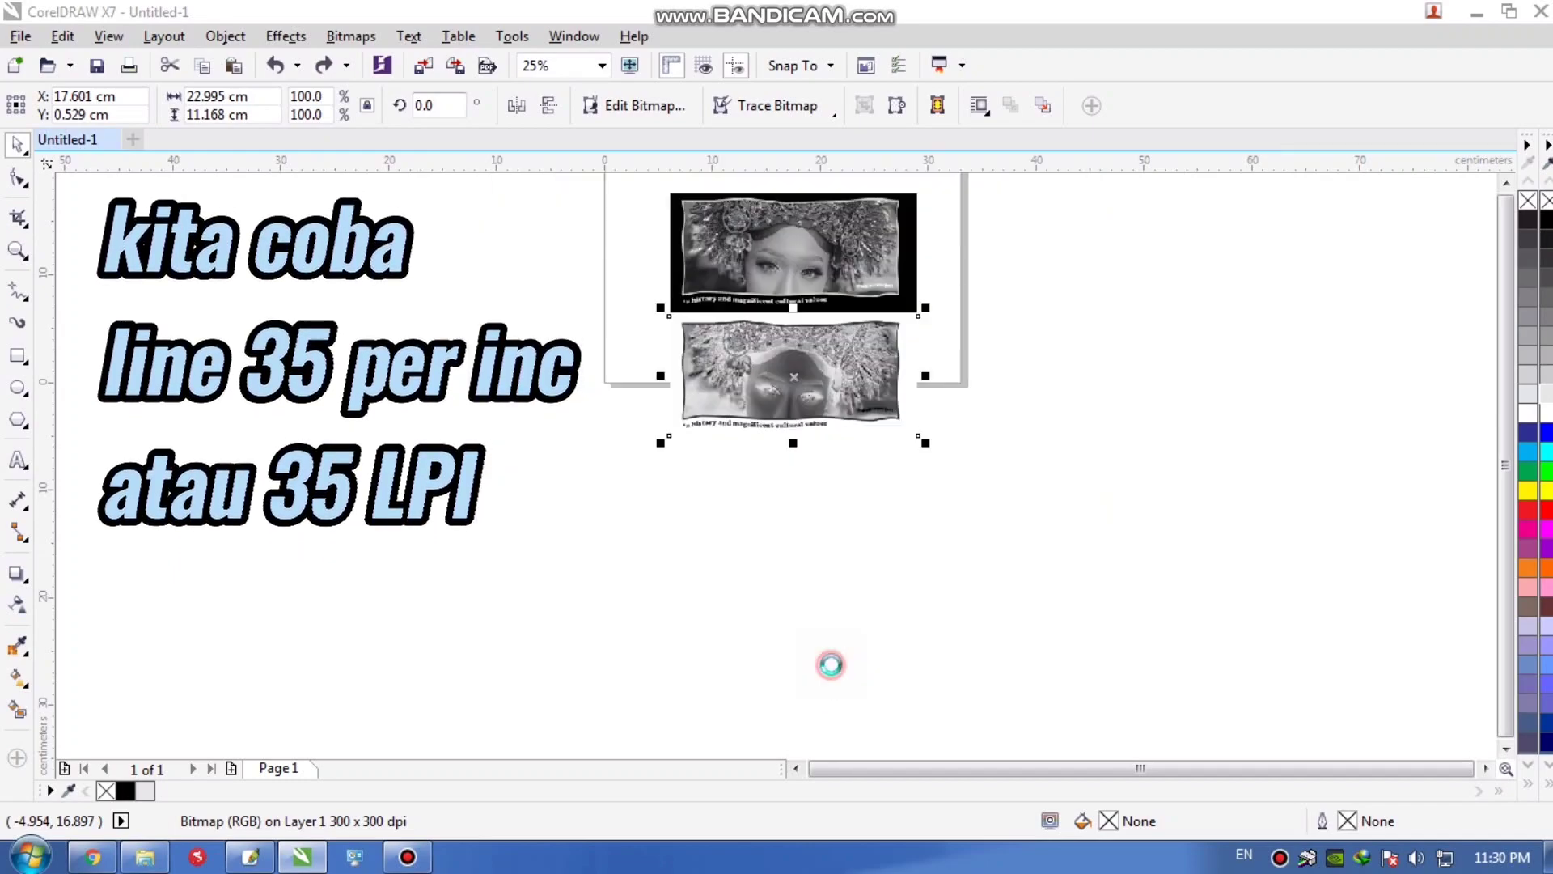
Step: Delete the original grayscale picture and center the halftone bitmap on the page
scroll(880, 362, "up", 2)
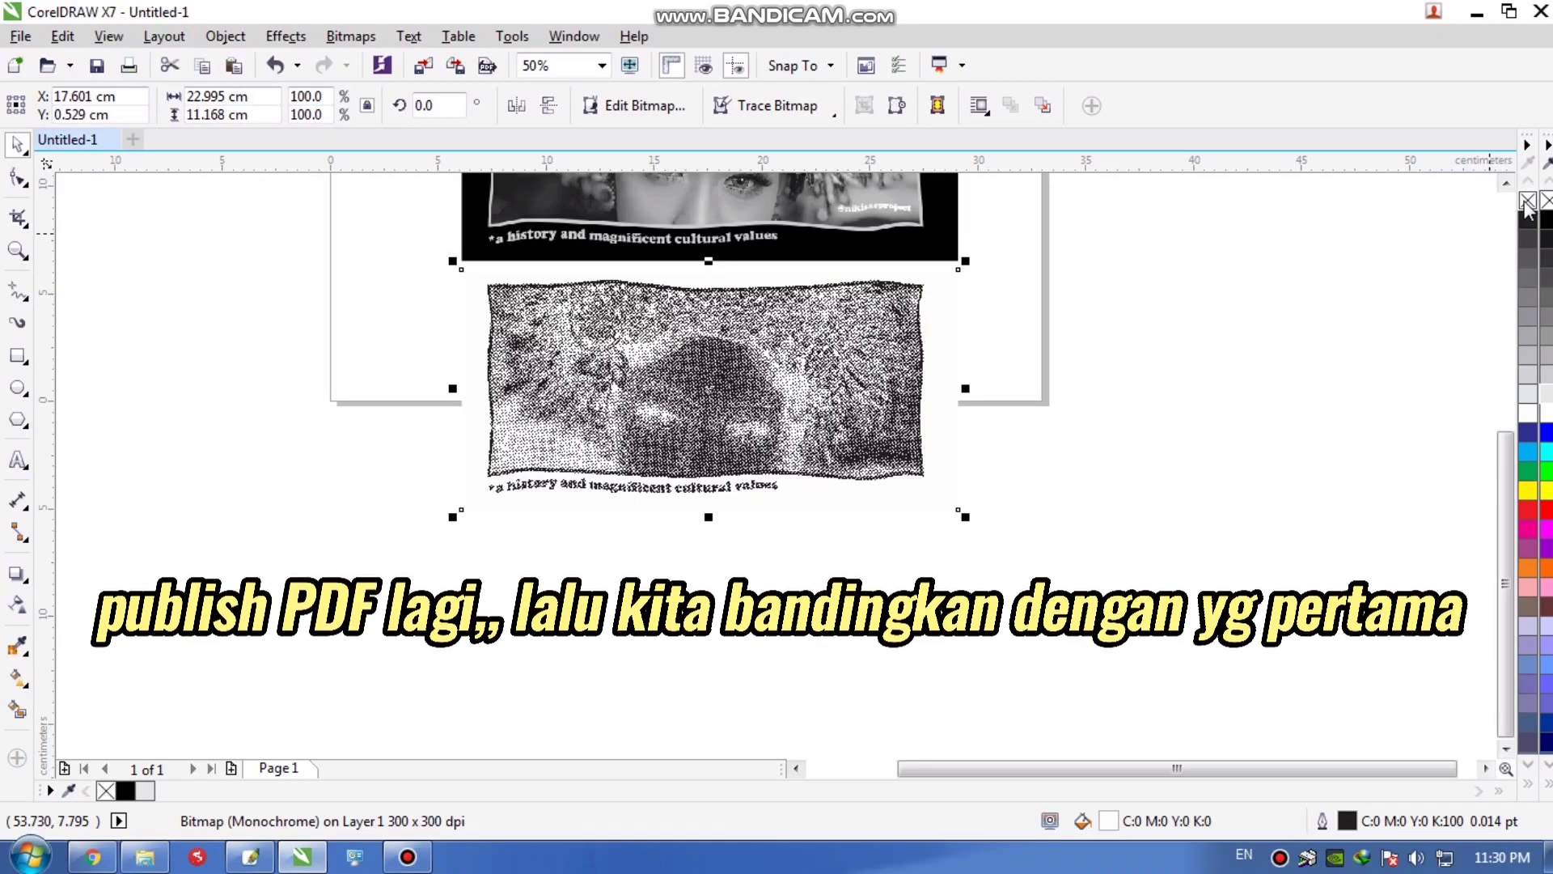
left_click(634, 220)
key("Delete")
left_click(523, 329)
key("p")
Step: Add a page-sized rectangle behind the halftone bitmap and fill it with black
scroll(523, 328, "down", 4)
scroll(522, 328, "up", 2)
left_click(16, 357)
double_click(15, 357)
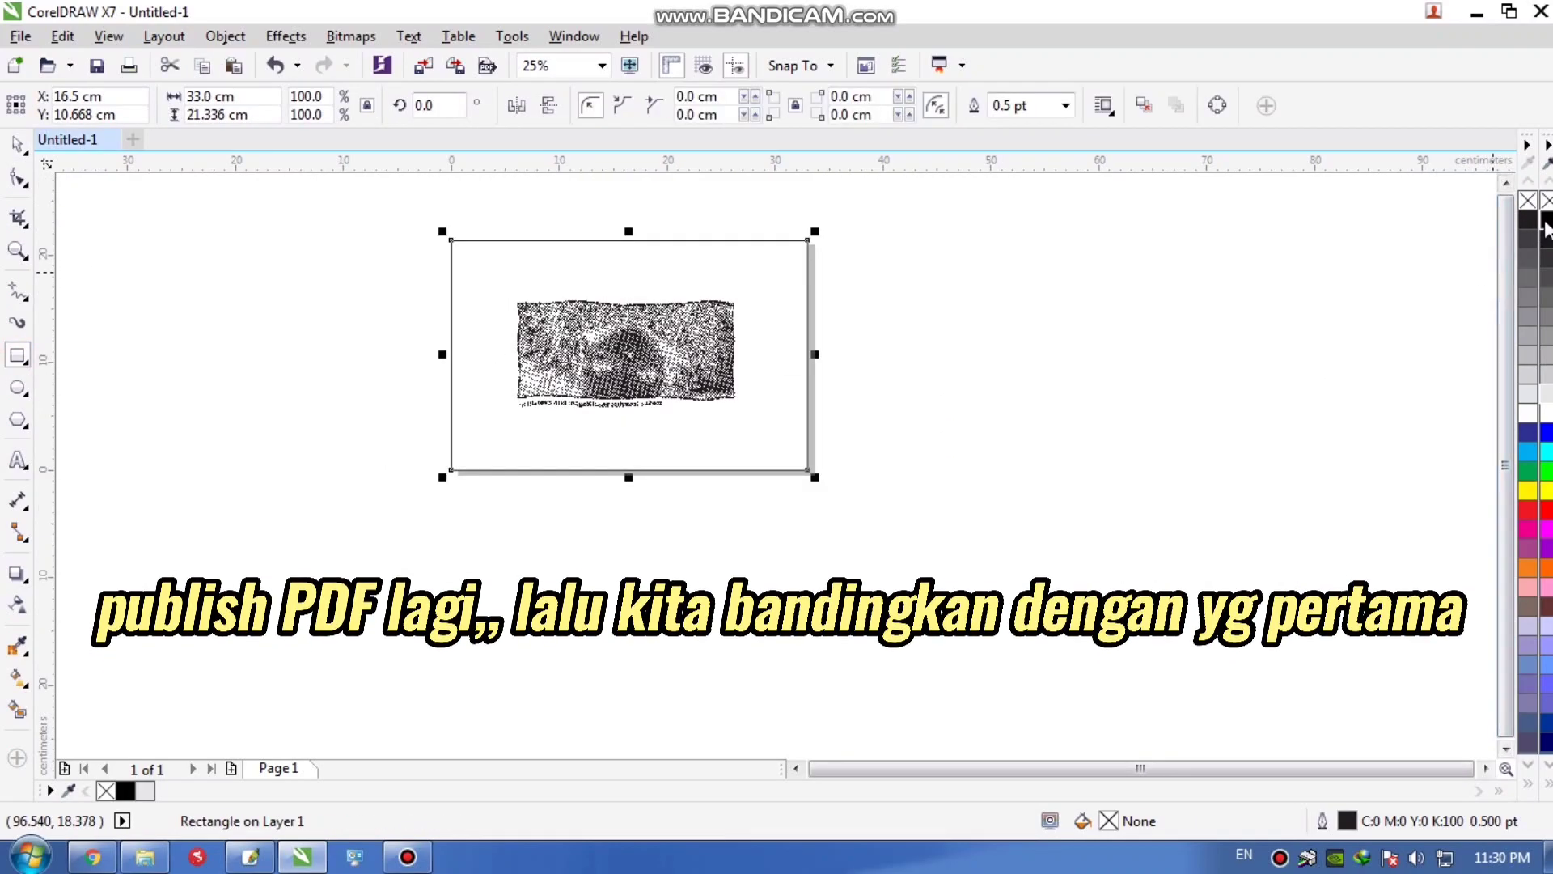
left_click(1527, 219)
Step: Recolor the halftone bitmap's dots light gray (#E6E6E6) against the black rectangle and inspect the dots up close
key("space")
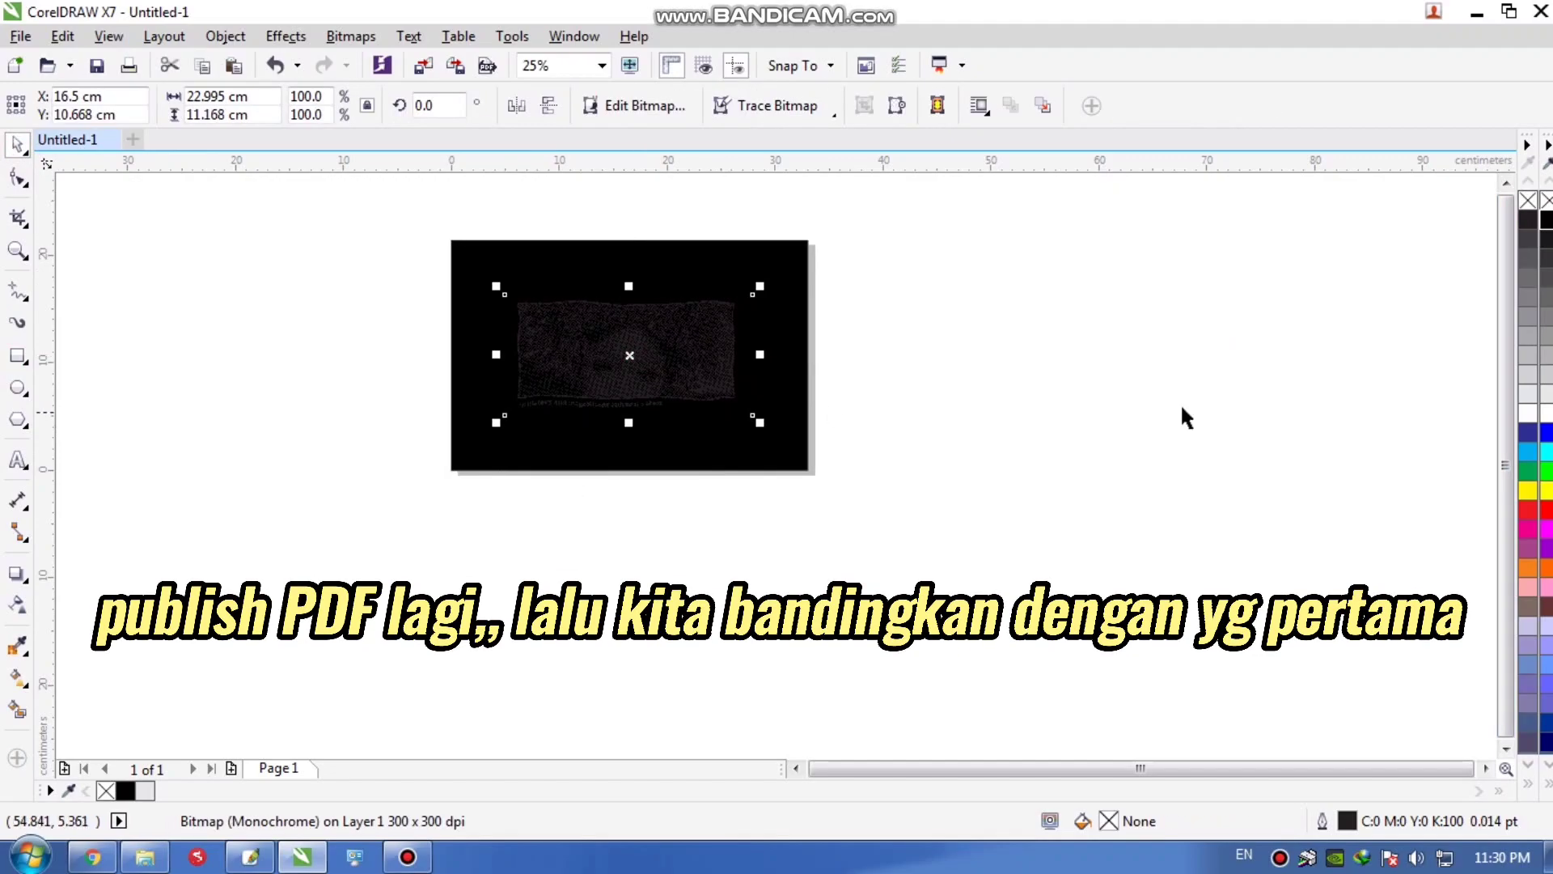
right_click(1527, 394)
scroll(679, 343, "up", 1)
scroll(679, 343, "up", 2)
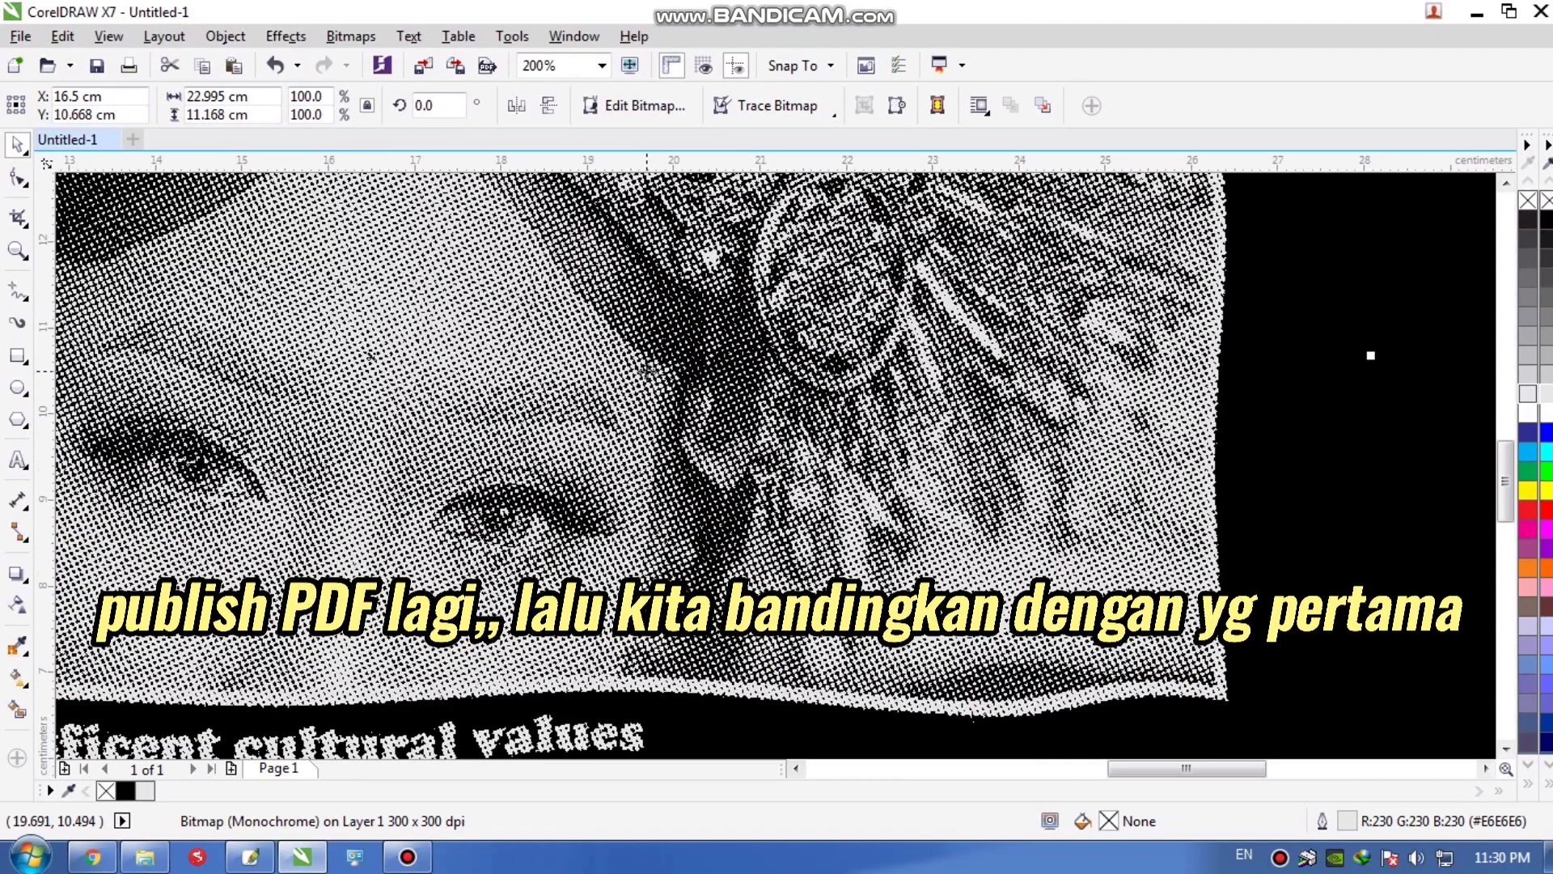
scroll(680, 343, "down", 3)
key("Escape")
Step: Publish the document as a PDF named contoh 2 in the 2021 folder on drive E
left_click(20, 36)
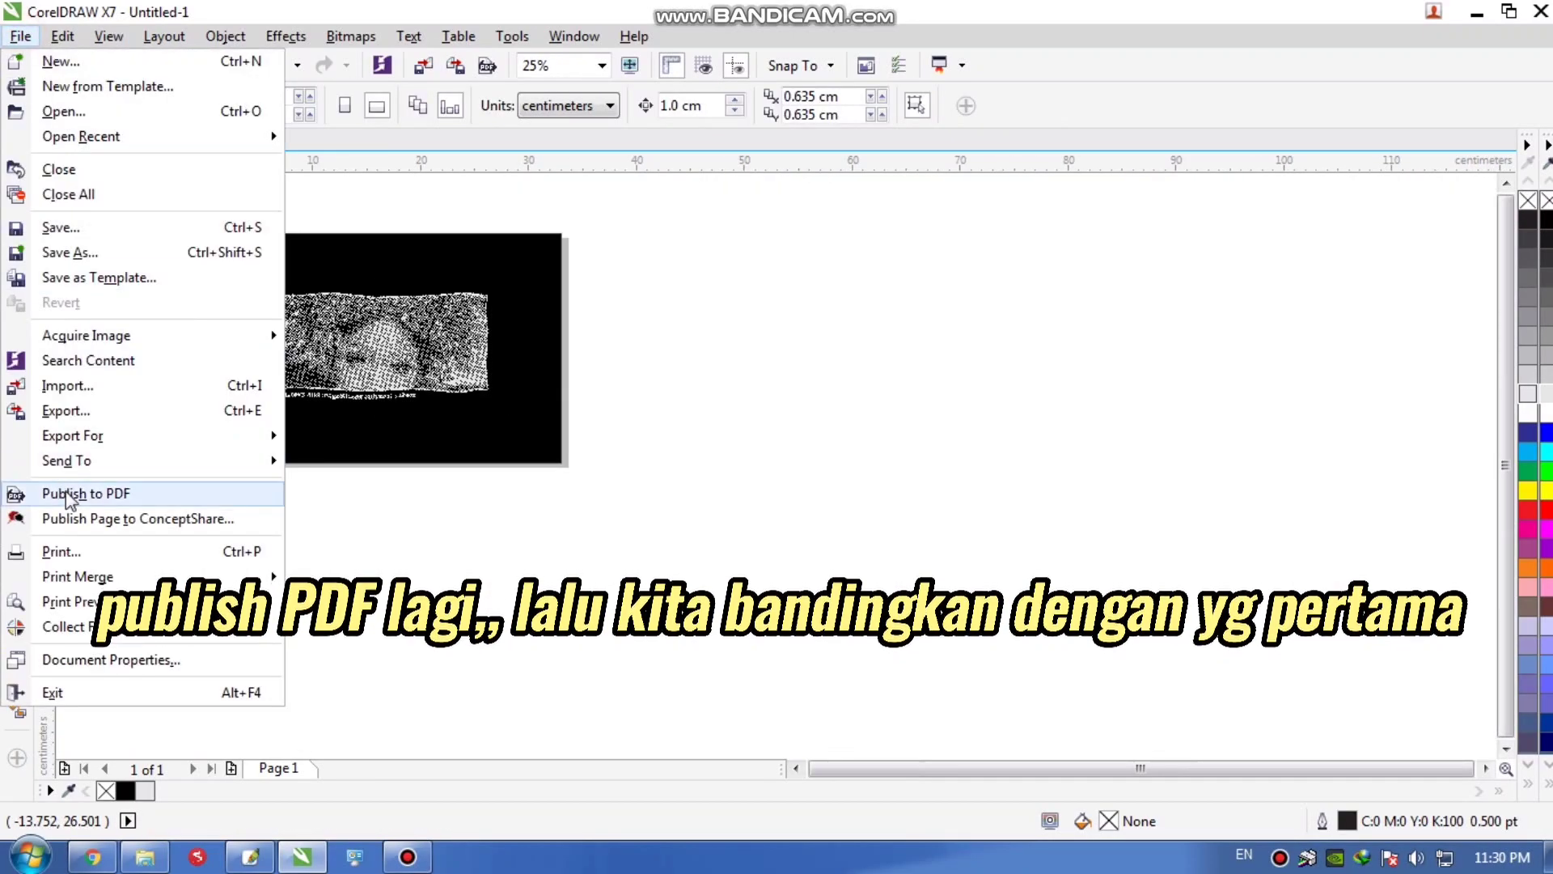
left_click(94, 485)
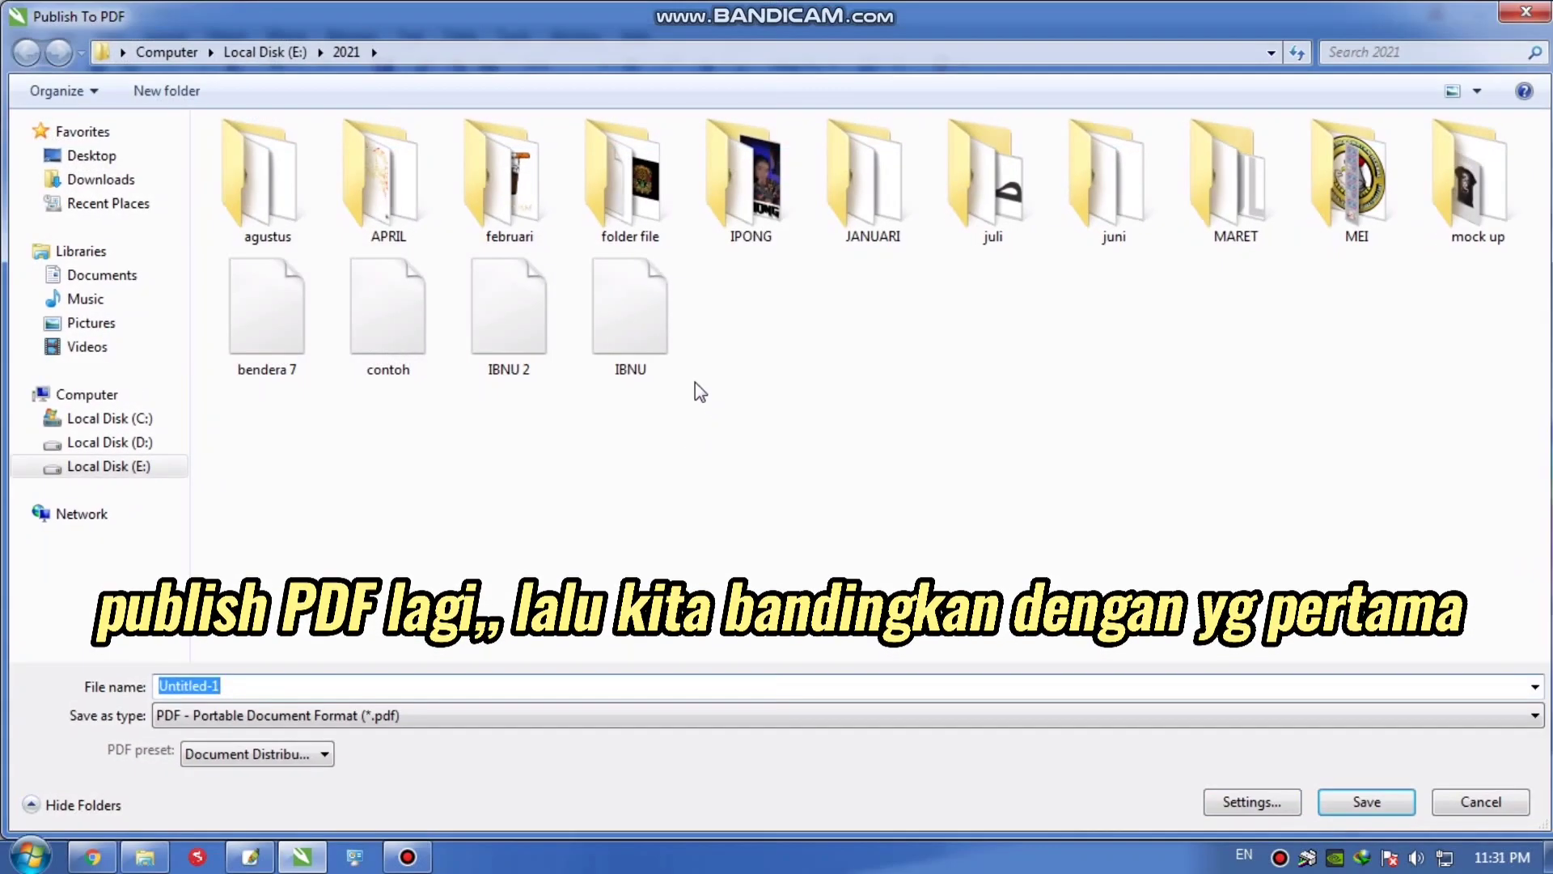
left_click(426, 355)
left_click(242, 690)
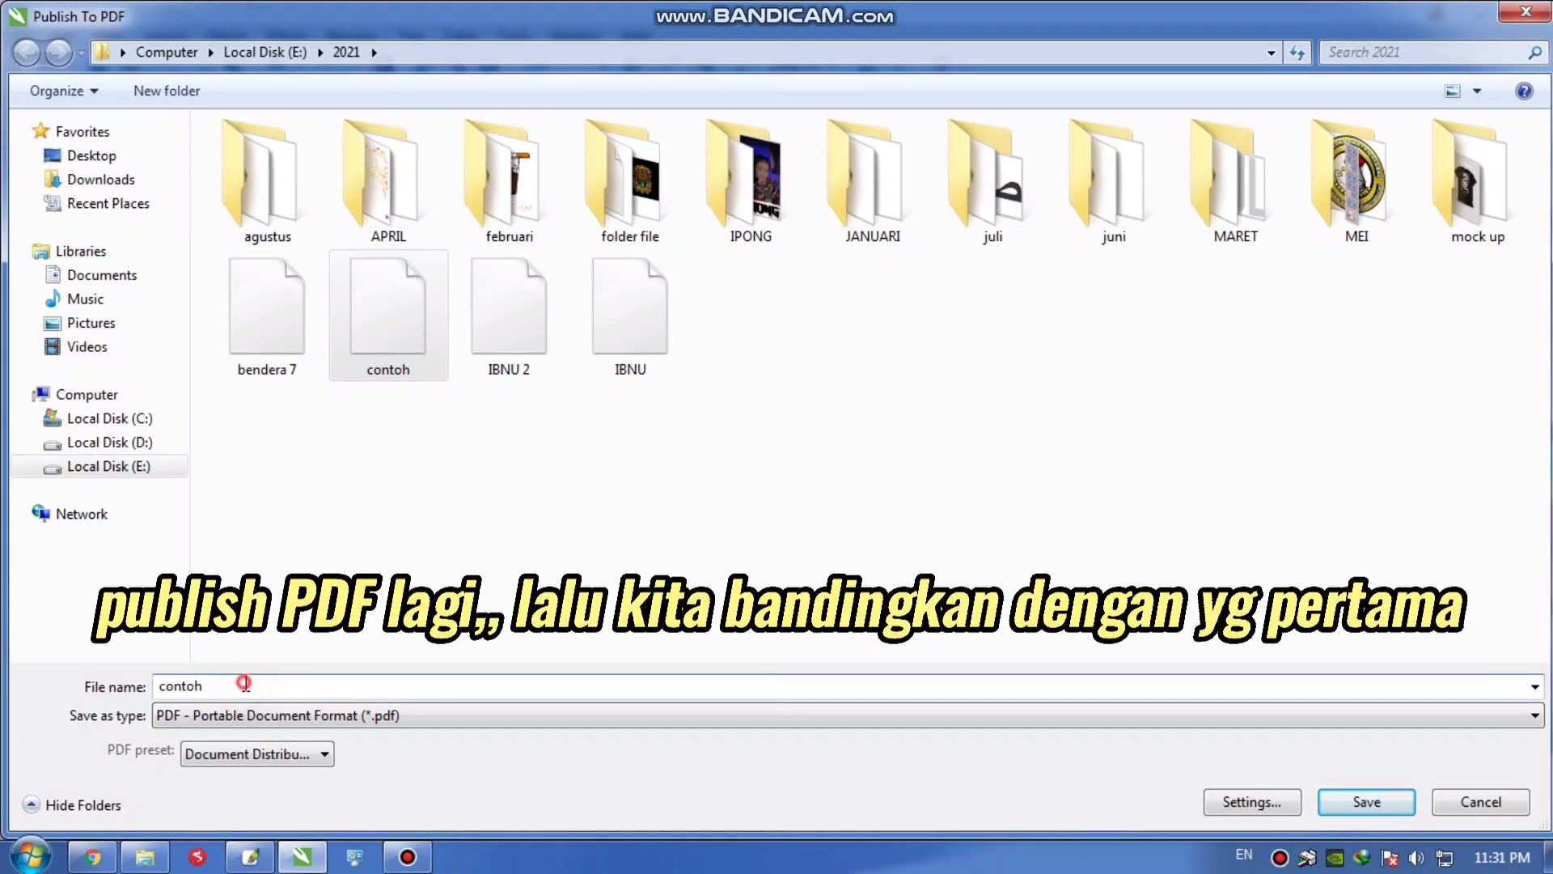
type("2")
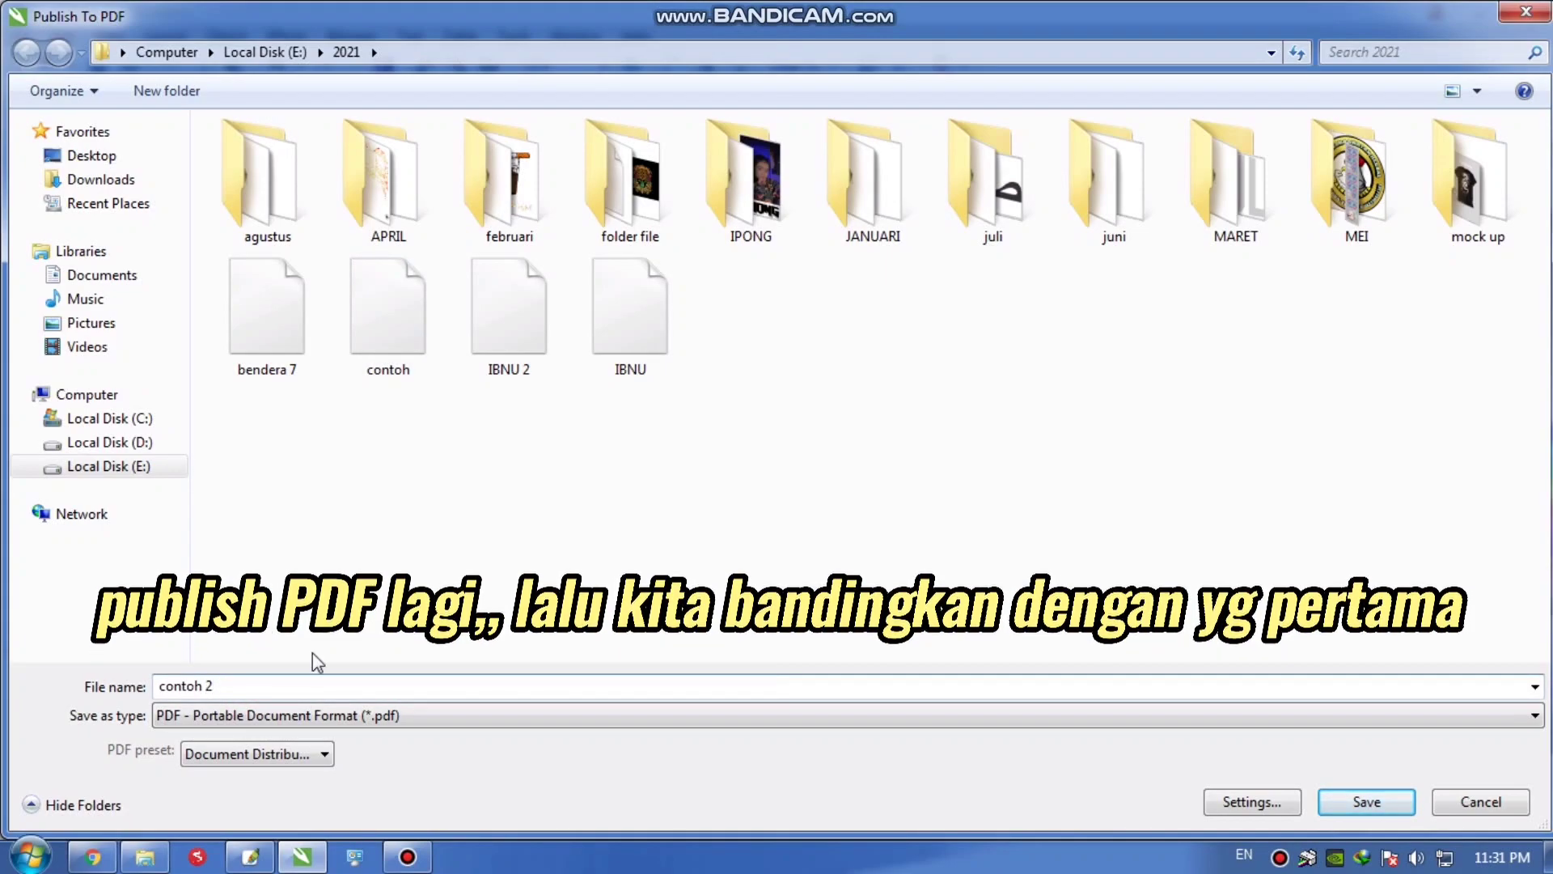
left_click(1393, 801)
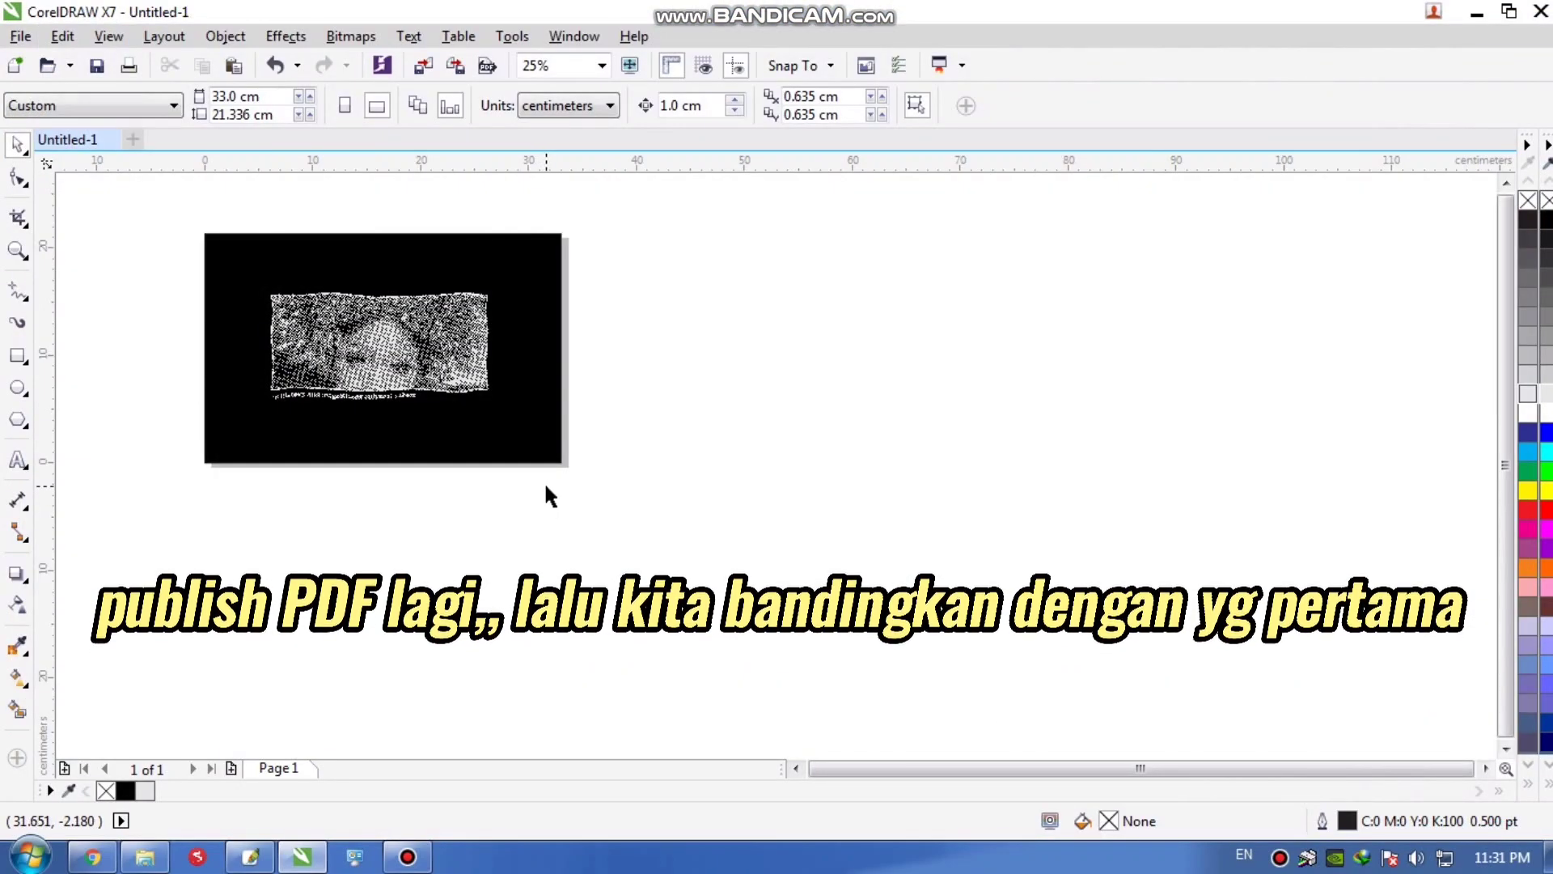
Step: Open the contoh 2 PDF from the 2021 folder in the browser at 100% zoom and compare its halftone with contoh.pdf
left_click(144, 856)
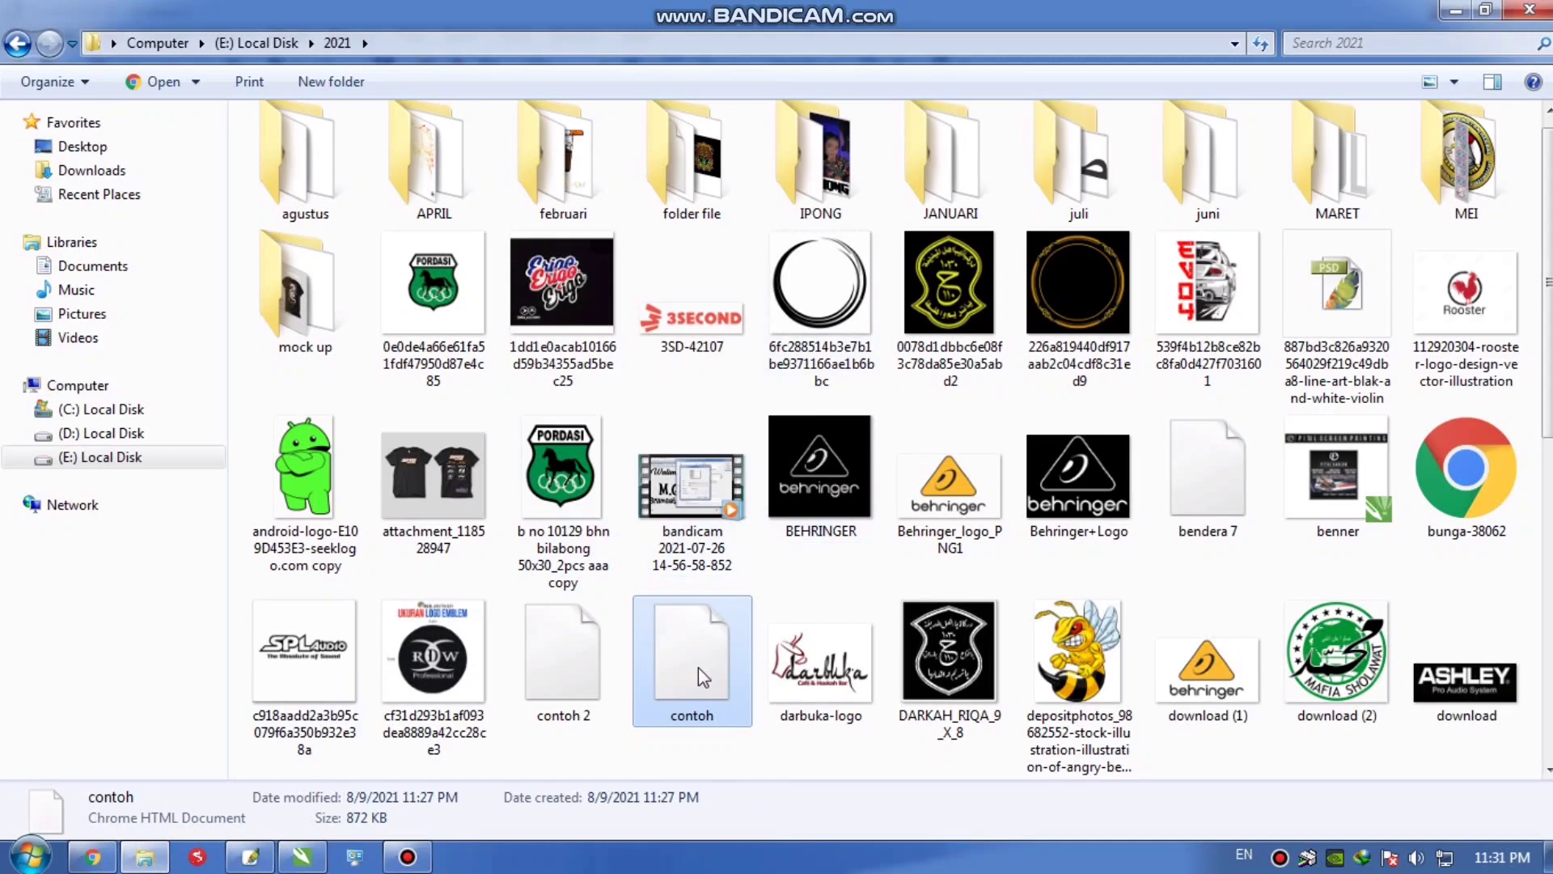
double_click(584, 673)
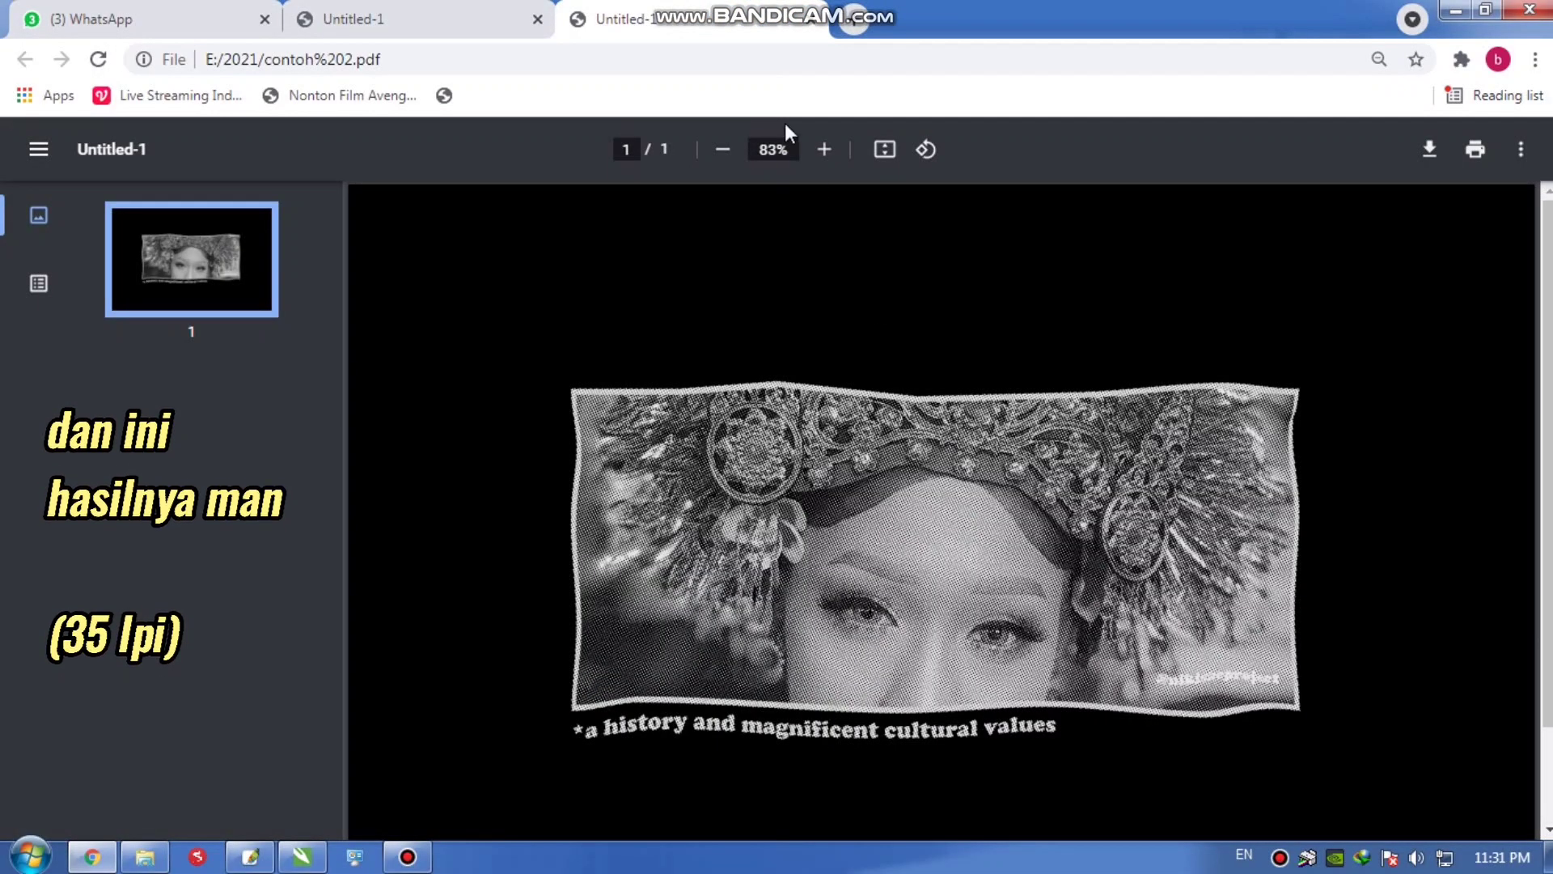
left_click(836, 165)
left_click(836, 165)
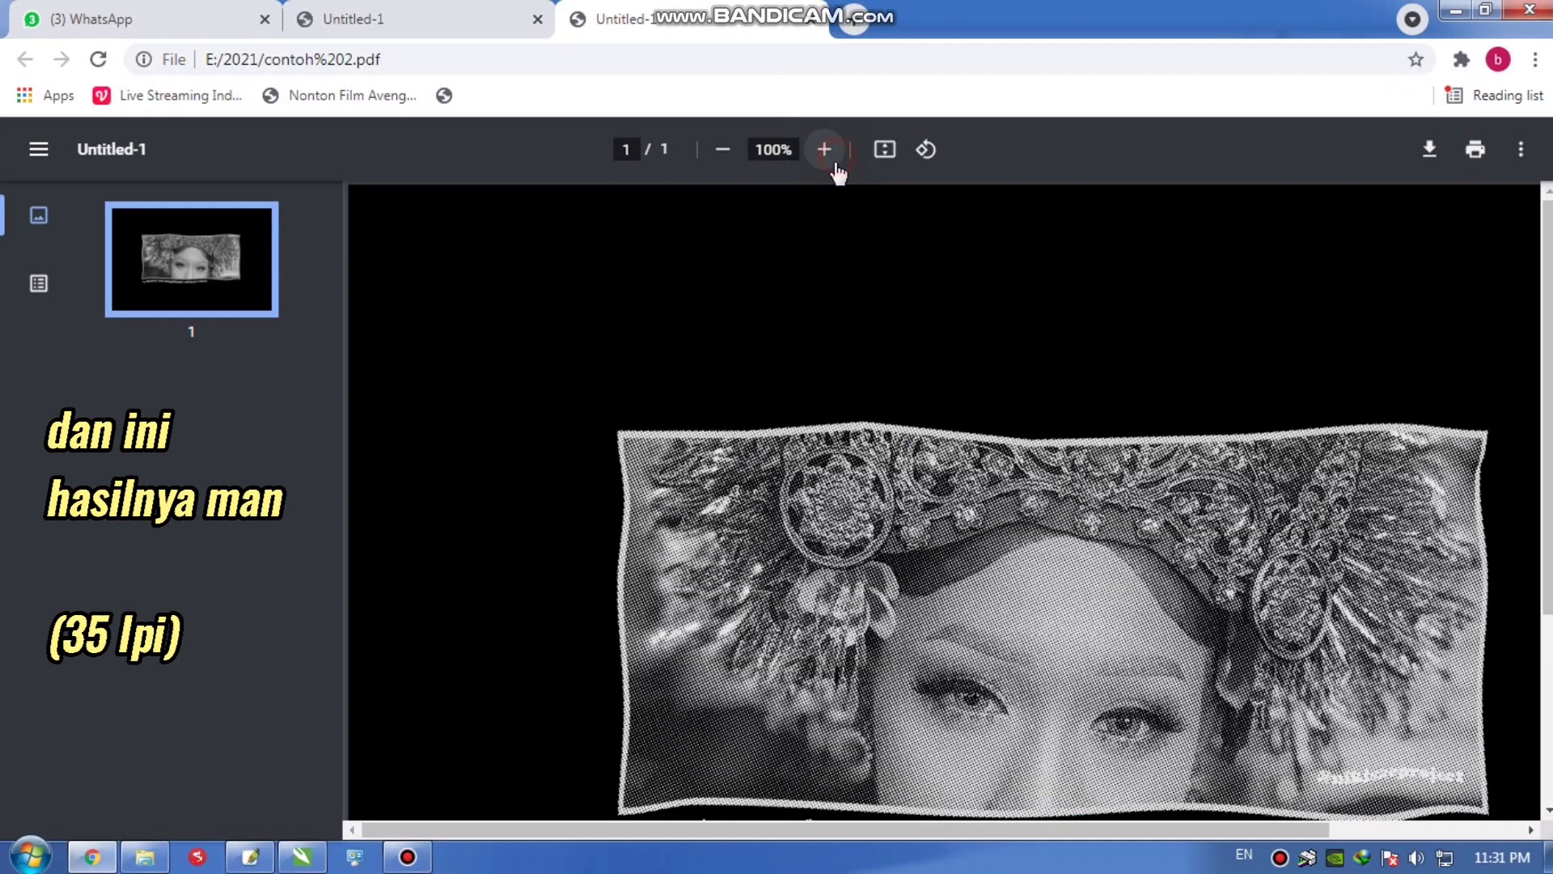
scroll(1010, 558, "down", 2)
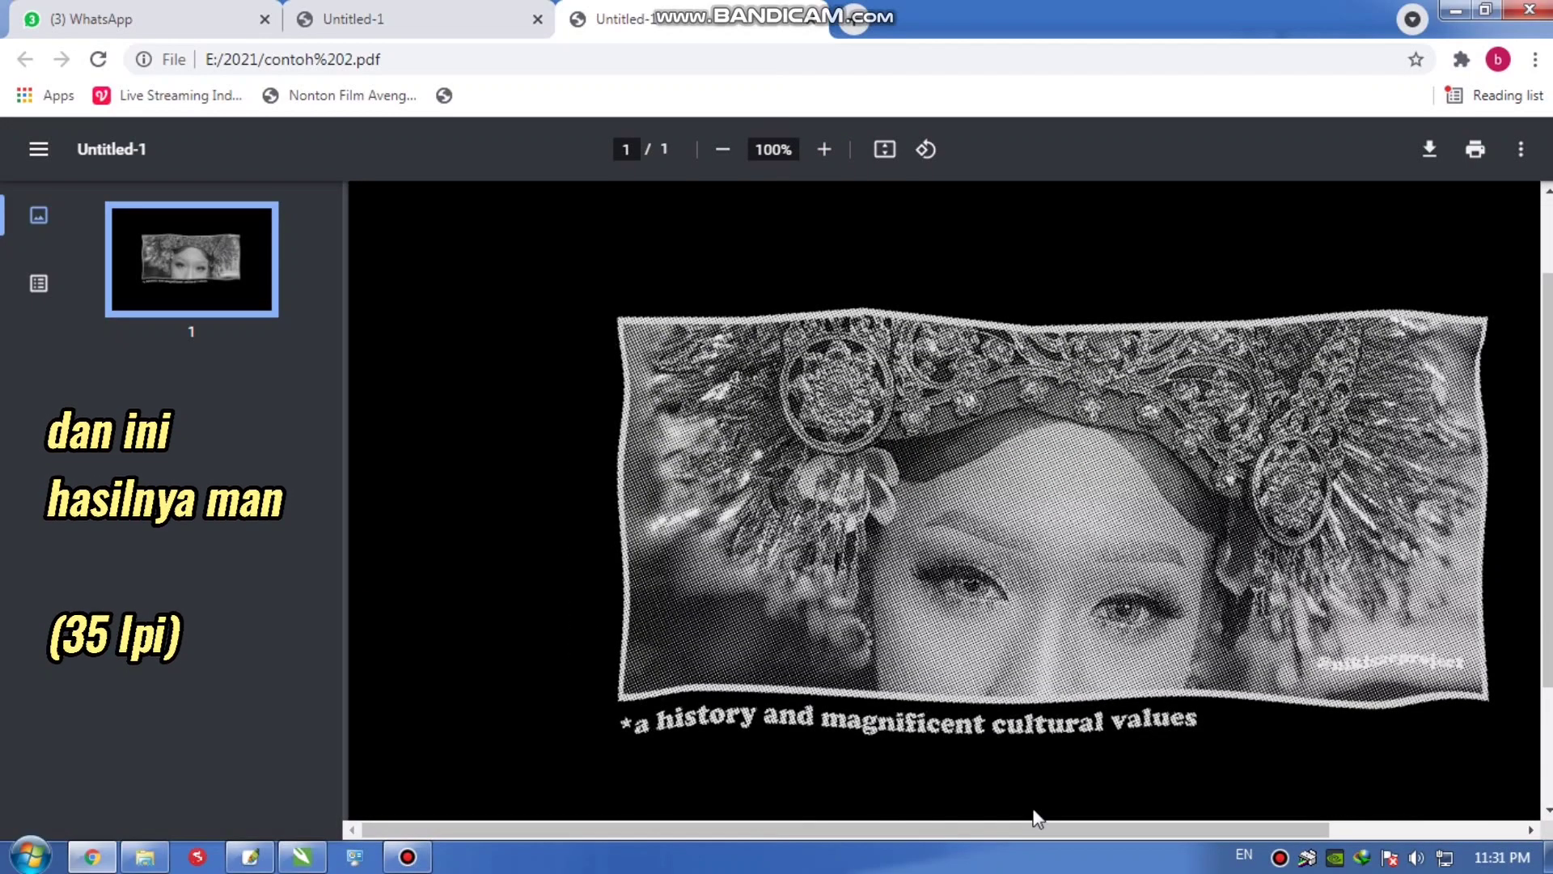
left_click_drag(842, 828, 951, 836)
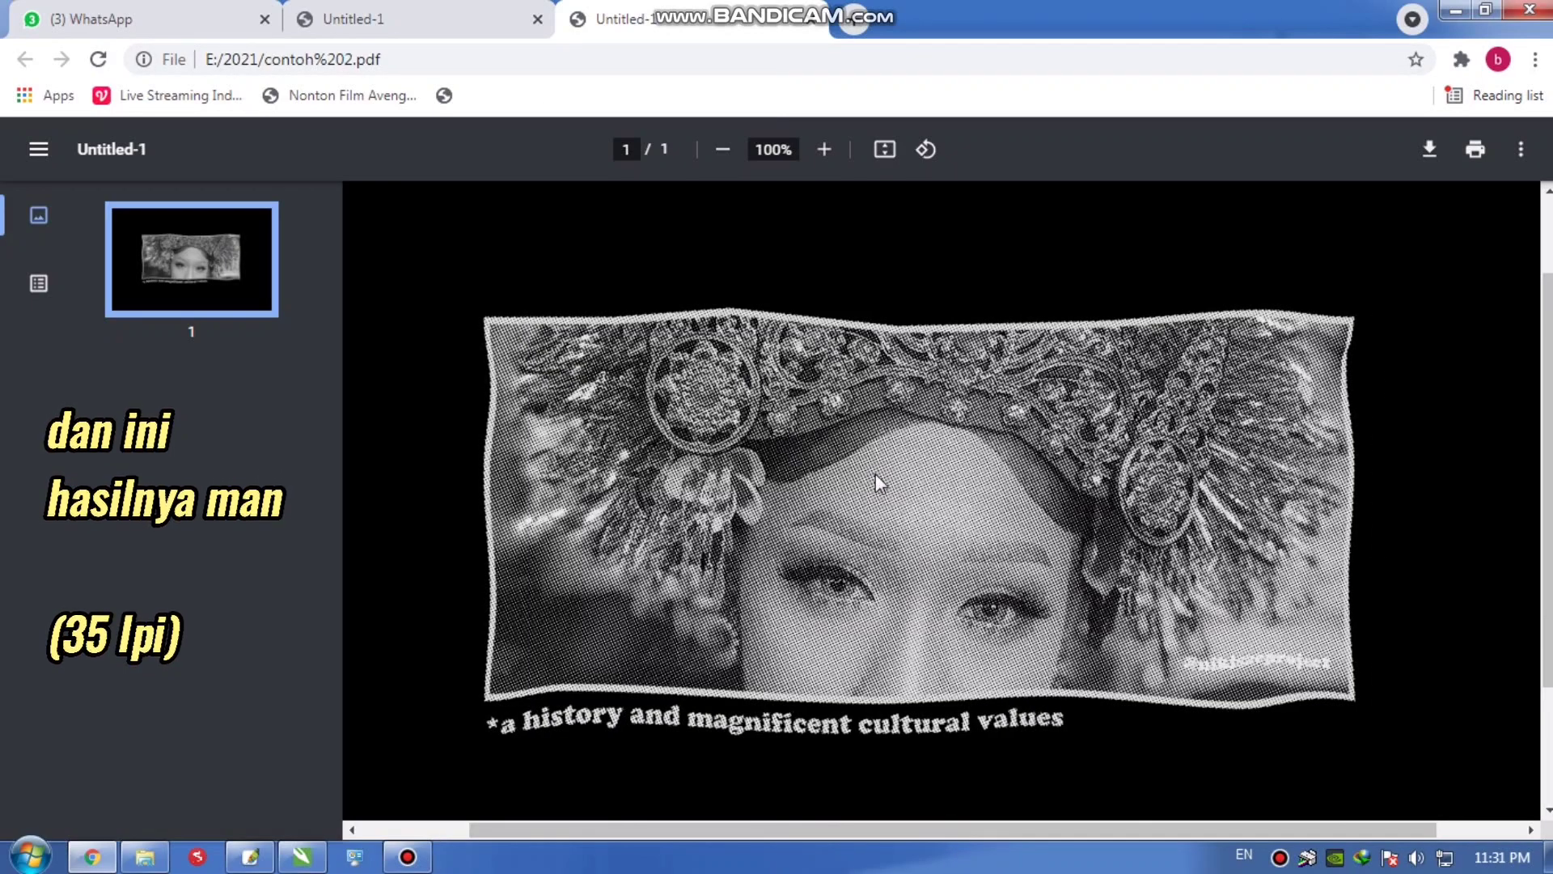
left_click(409, 20)
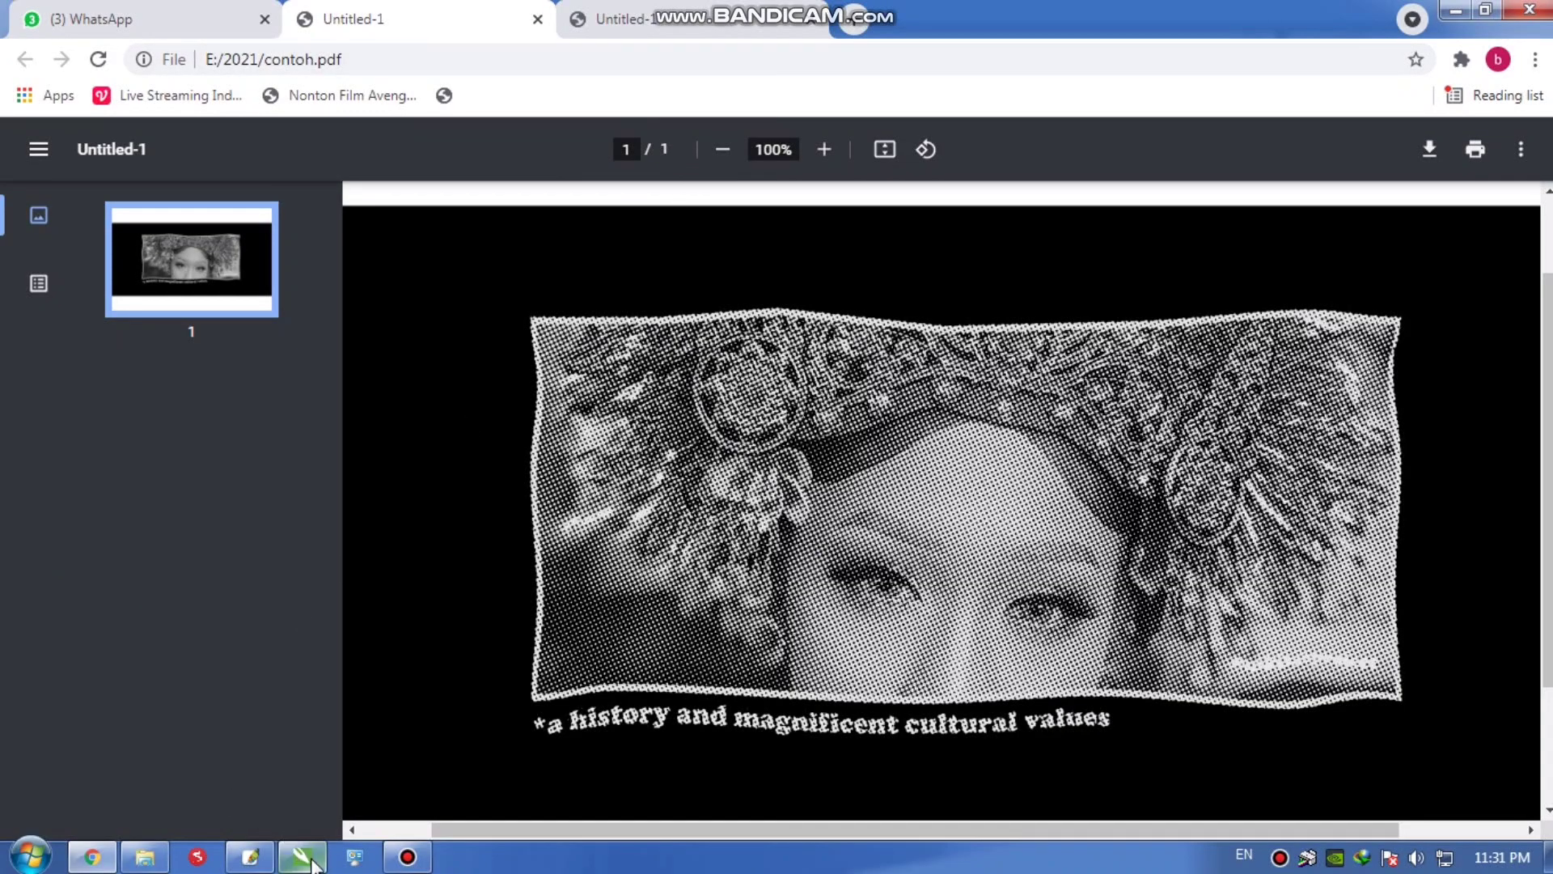
left_click(657, 25)
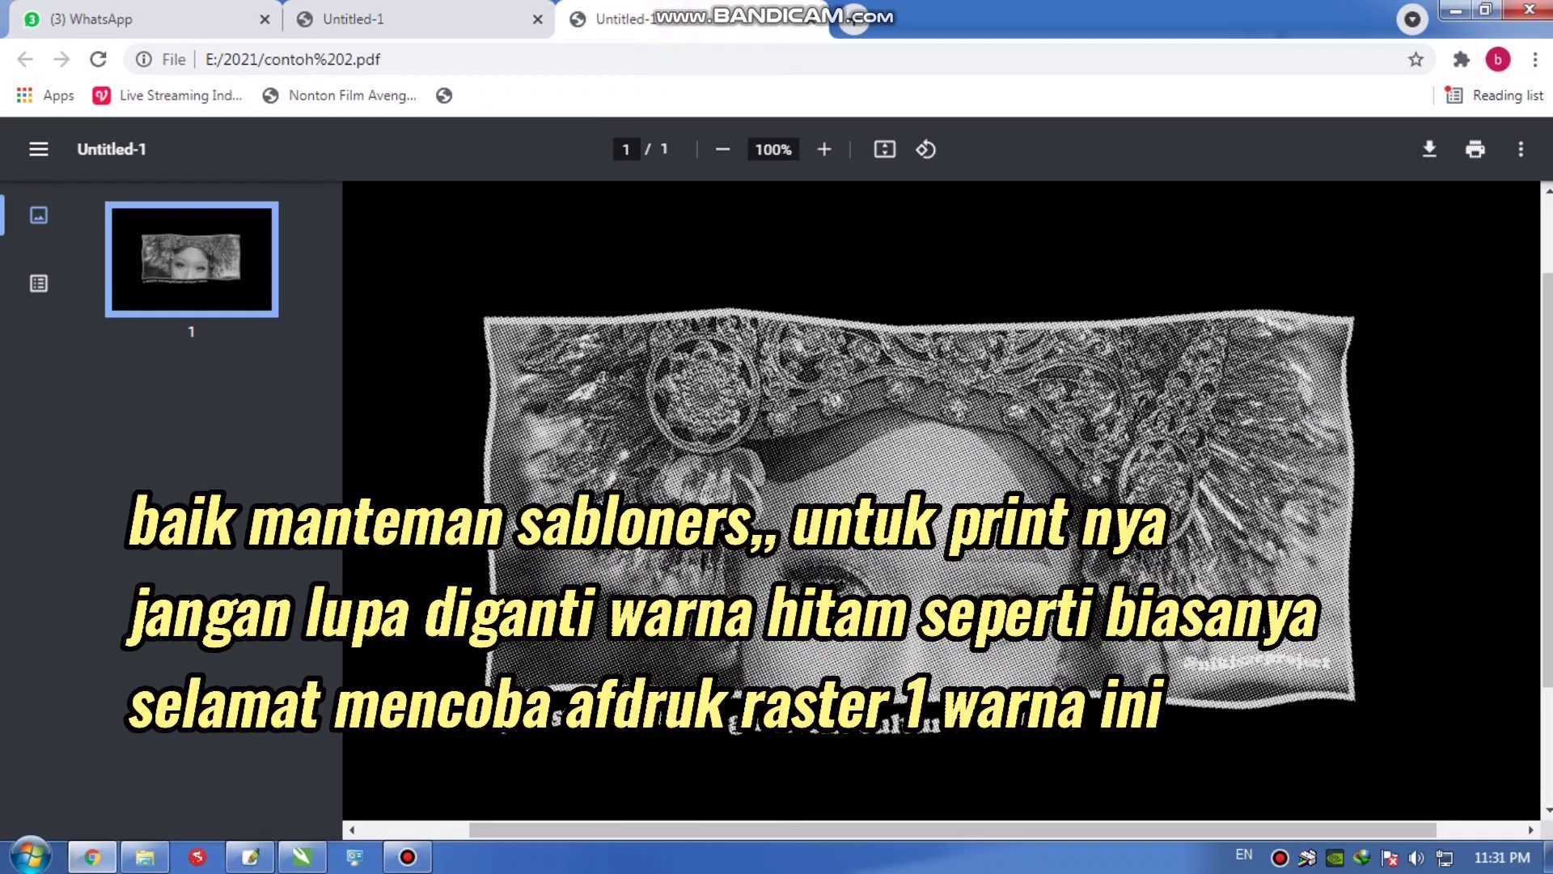
Step: Switch back to CorelDRAW and add the 24 pt Arial text "jangan lupa like comment dan subscribe" below the page
left_click(301, 856)
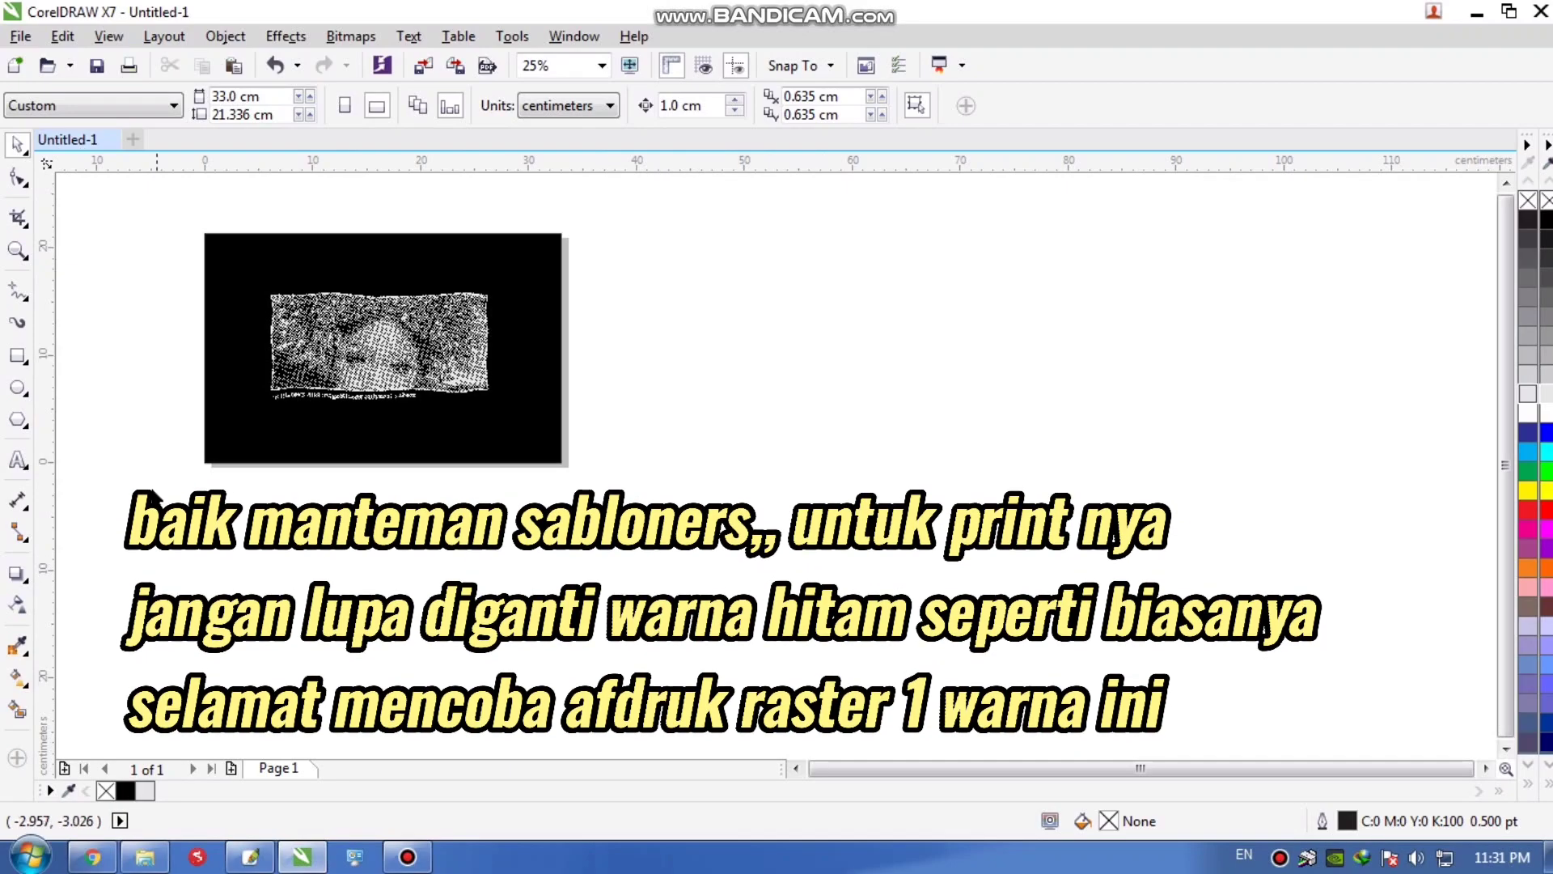
left_click(17, 459)
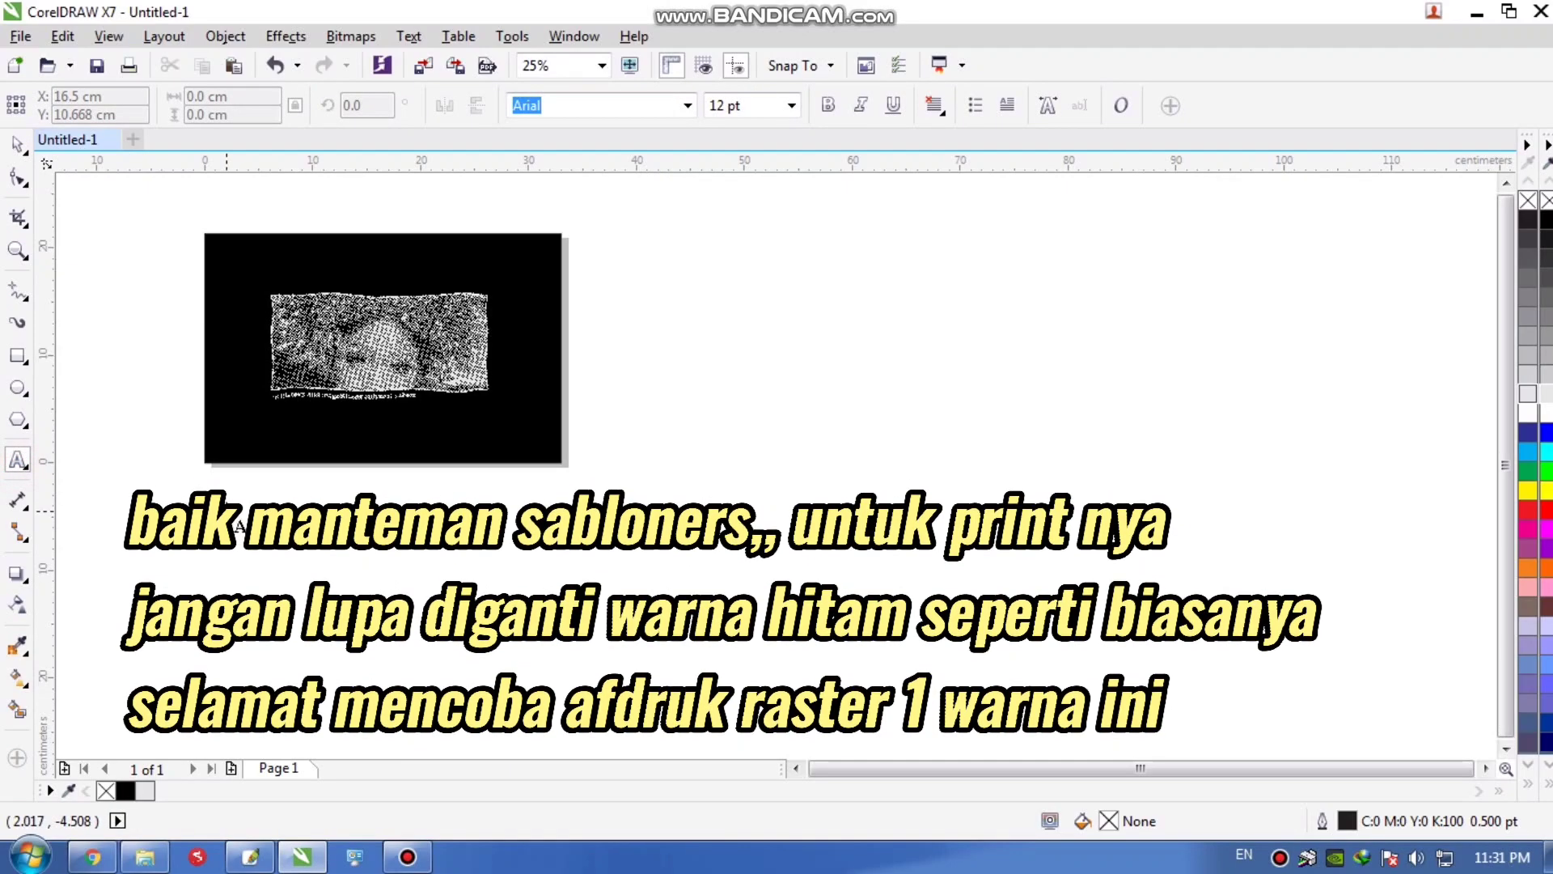
left_click(226, 511)
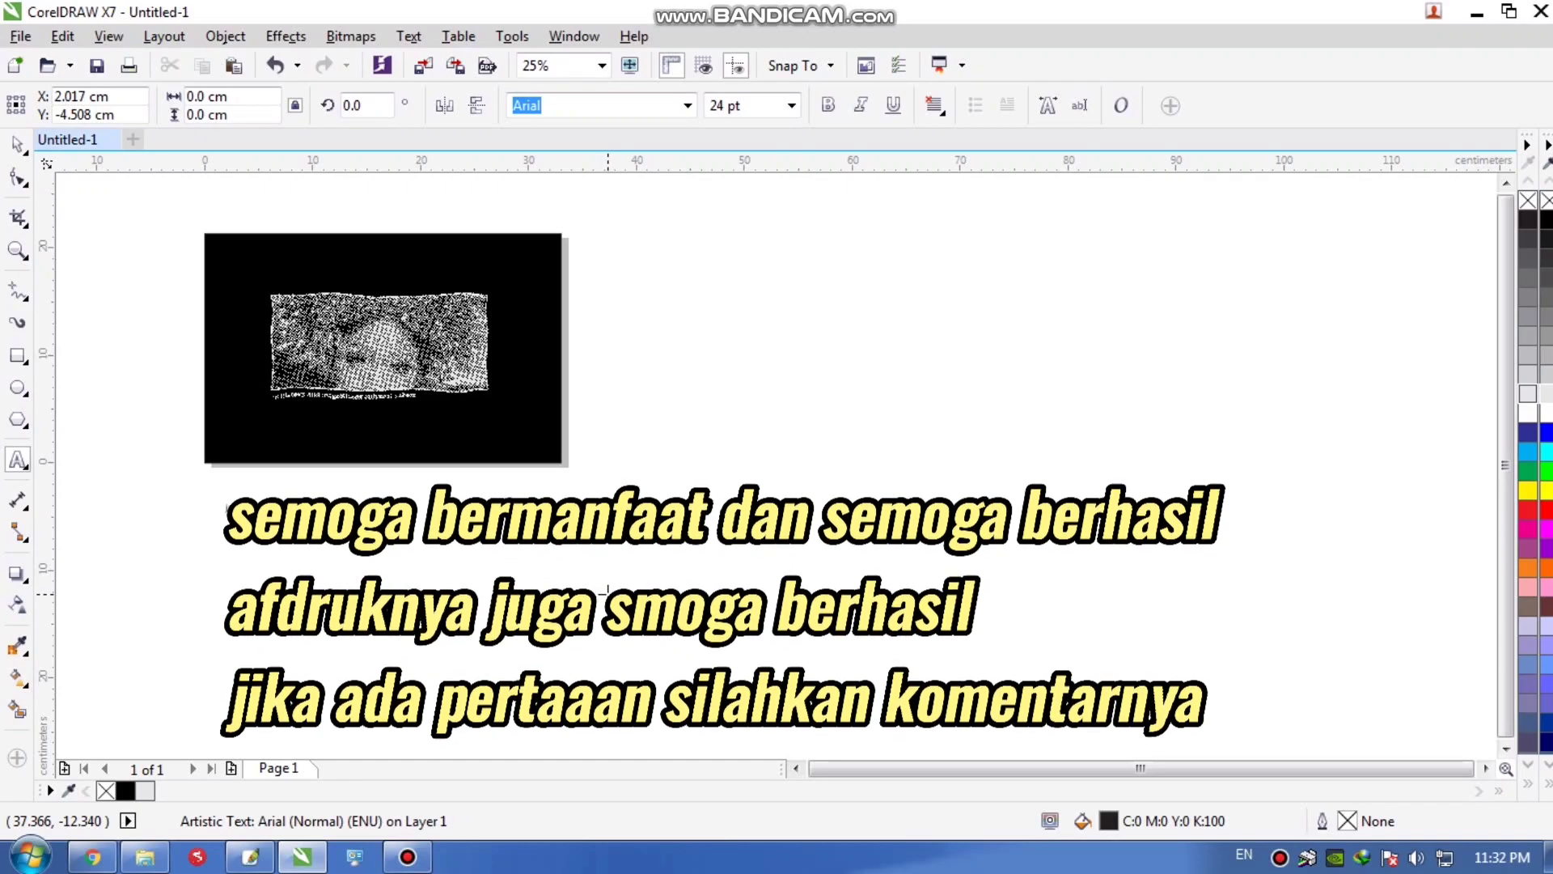
scroll(263, 518, "up", 3)
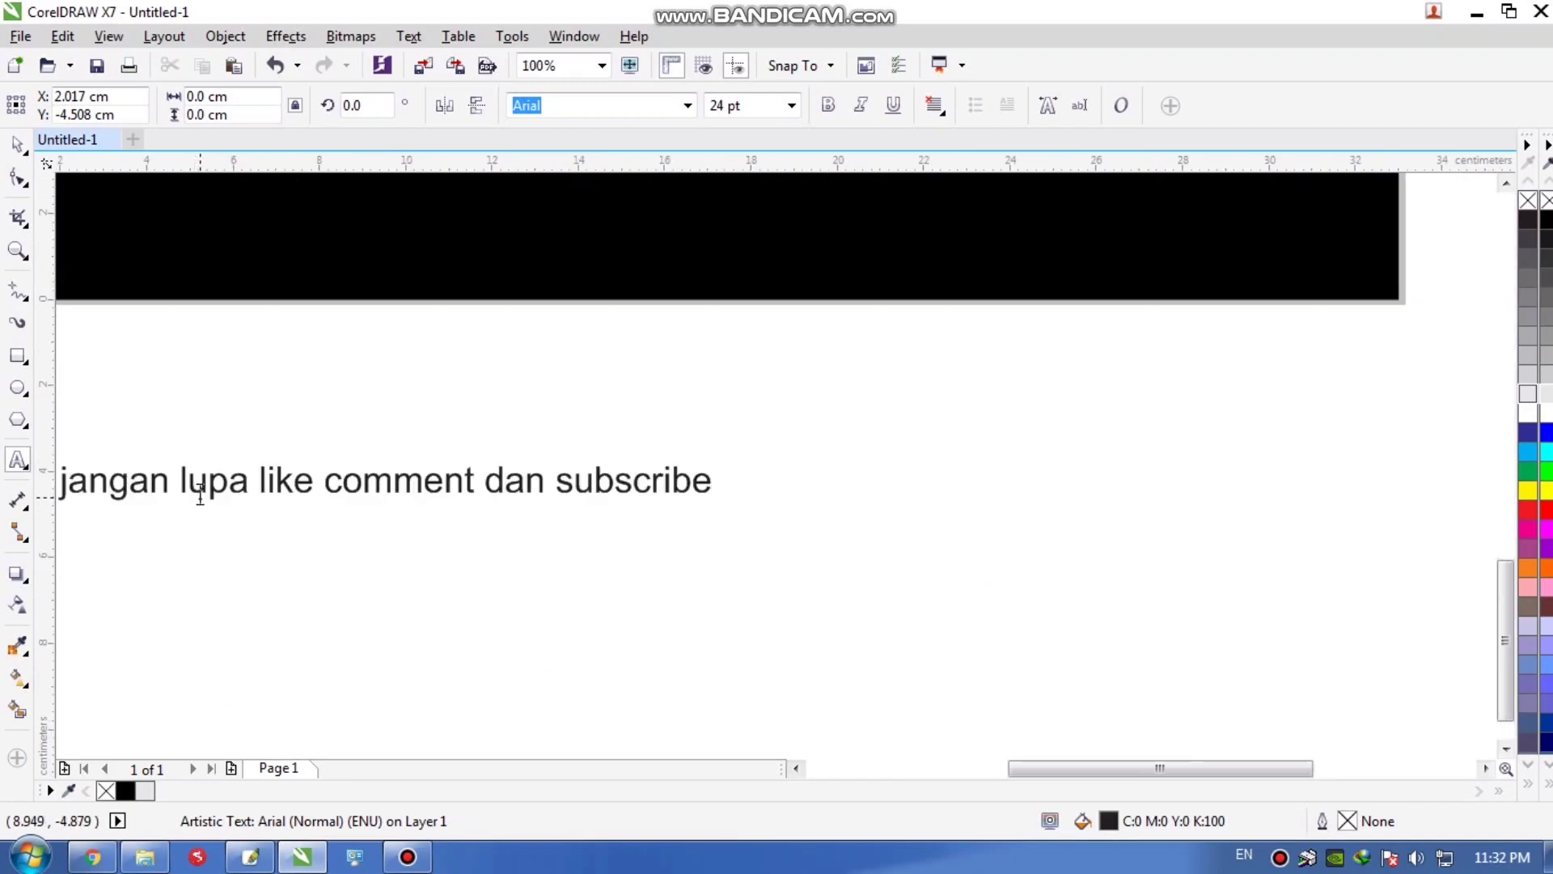